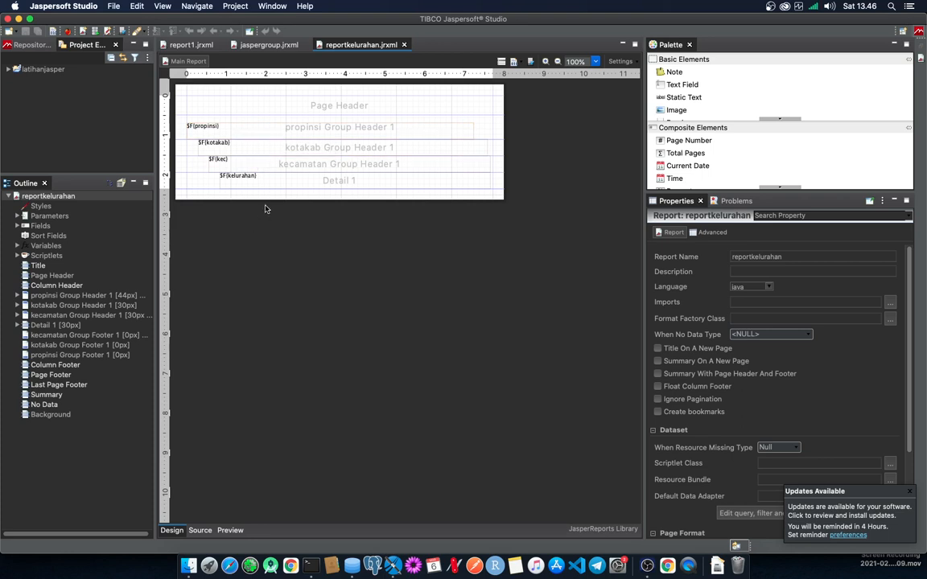
# Preview the reportkelurahan report and return to its design
pyautogui.click(230, 531)
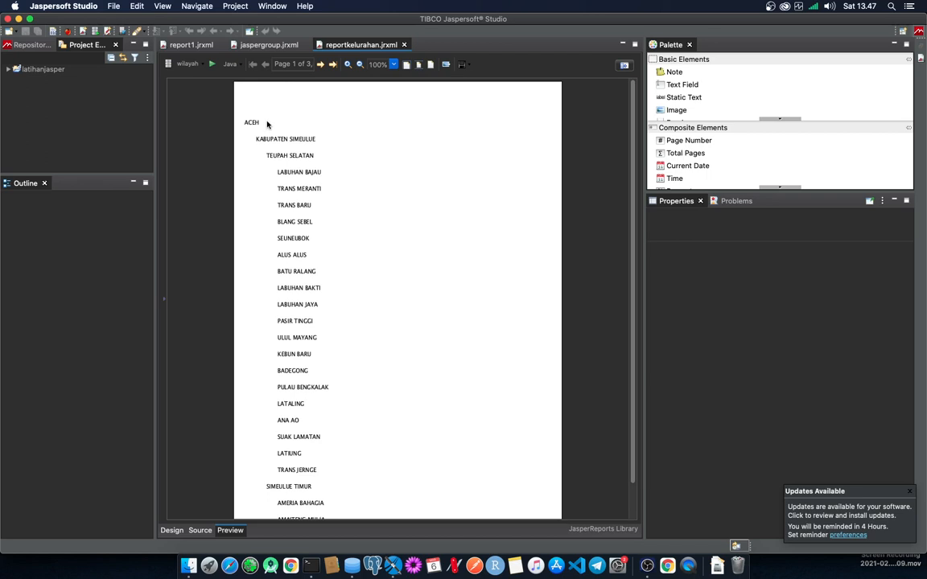
pyautogui.click(172, 531)
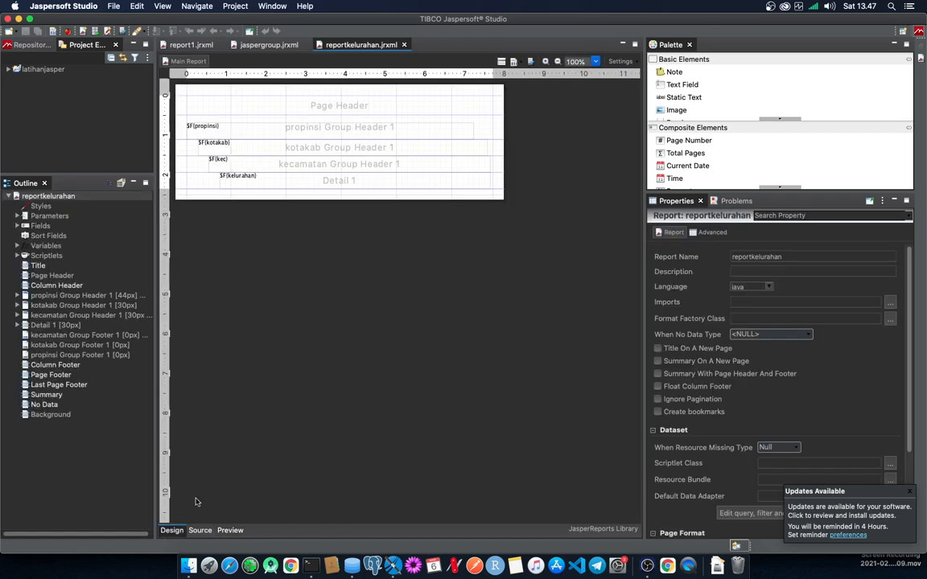
# Centre the text vertically in the propinsi, kotakab, kec and kelurahan fields and reduce all four fields to 20 px high
pyautogui.click(214, 159)
pyautogui.keyDown('shift'); pyautogui.click(232, 130); pyautogui.keyUp('shift')
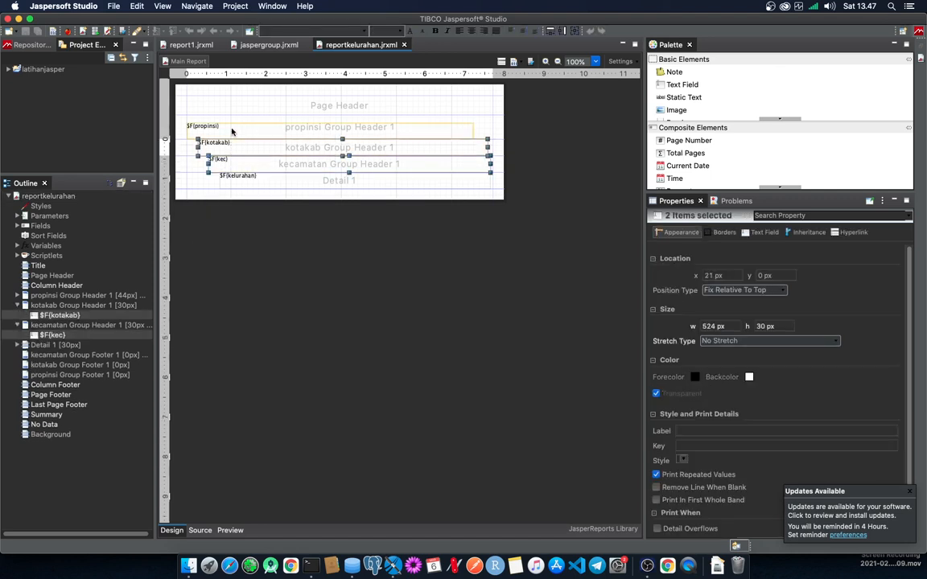
pyautogui.keyDown('shift'); pyautogui.click(232, 145); pyautogui.keyUp('shift')
pyautogui.keyDown('shift'); pyautogui.click(225, 176); pyautogui.keyUp('shift')
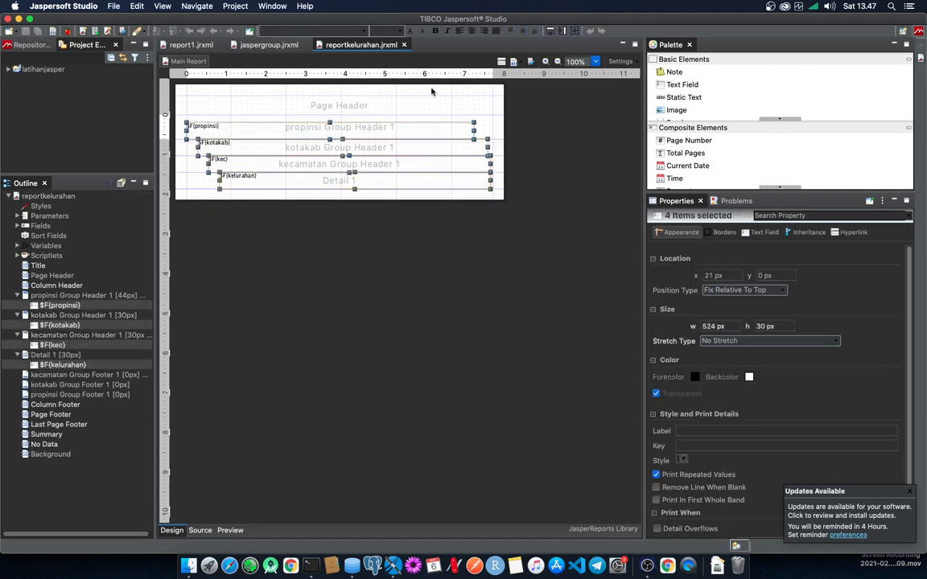
pyautogui.click(522, 30)
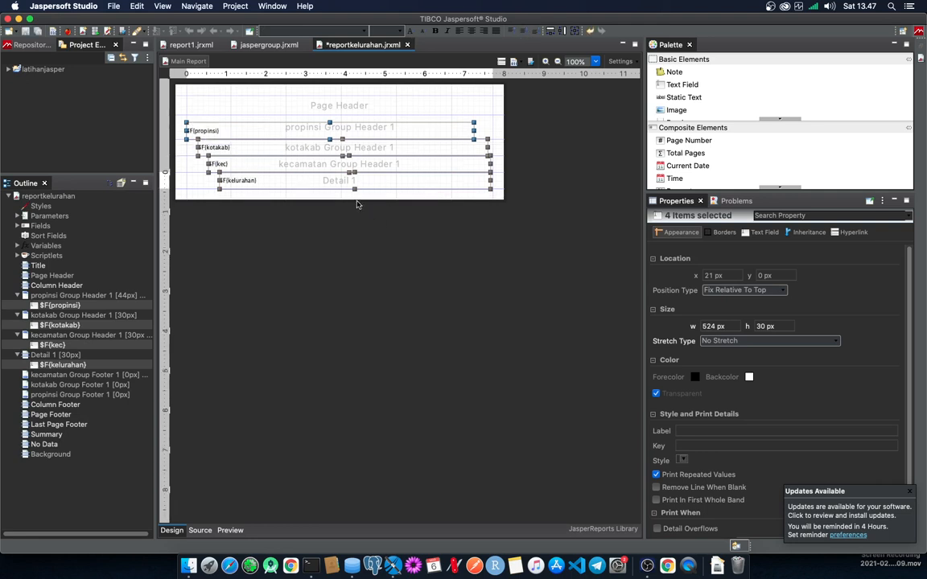
pyautogui.moveTo(354, 188); pyautogui.dragTo(354, 186)
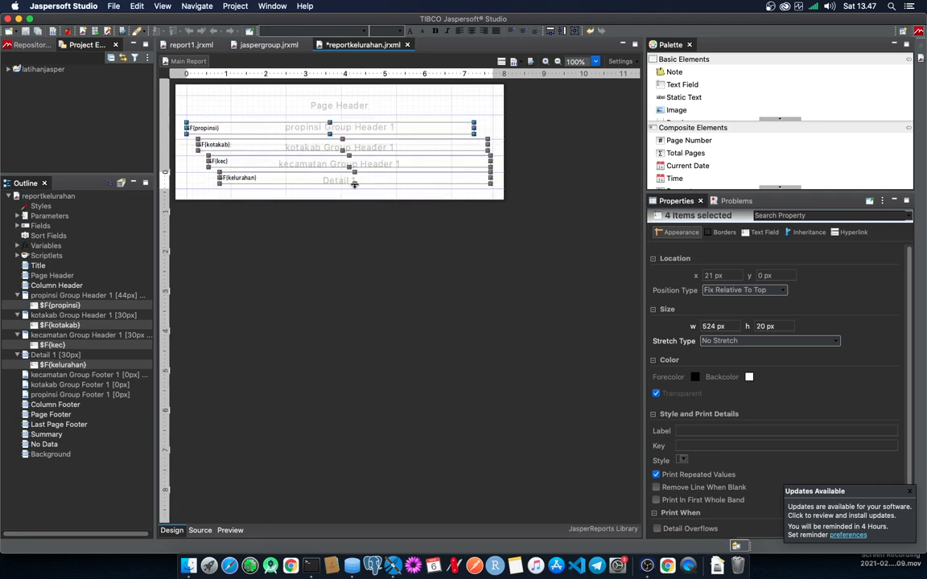
# Shrink the kotakab header, kecamatan header and Detail 1 bands to 20 px high and save the report
pyautogui.click(192, 161)
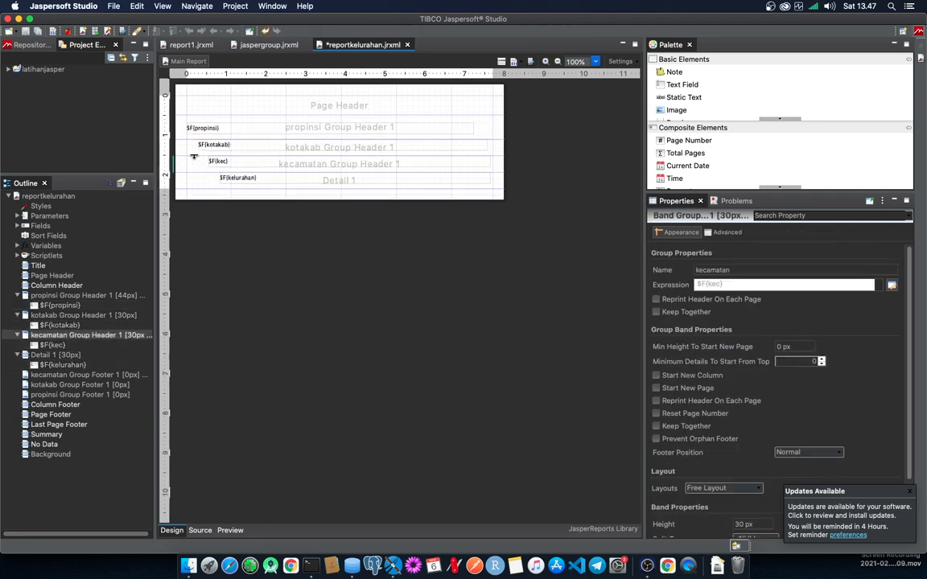
pyautogui.moveTo(193, 156)
pyautogui.mouseDown()
pyautogui.moveTo(193, 147)
pyautogui.moveTo(195, 170)
pyautogui.mouseUp()
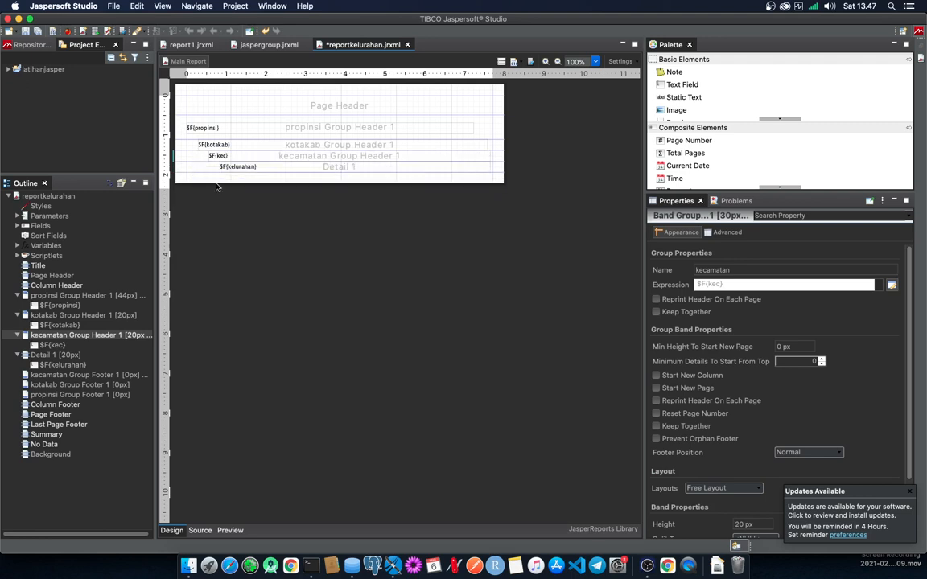
pyautogui.click(268, 234)
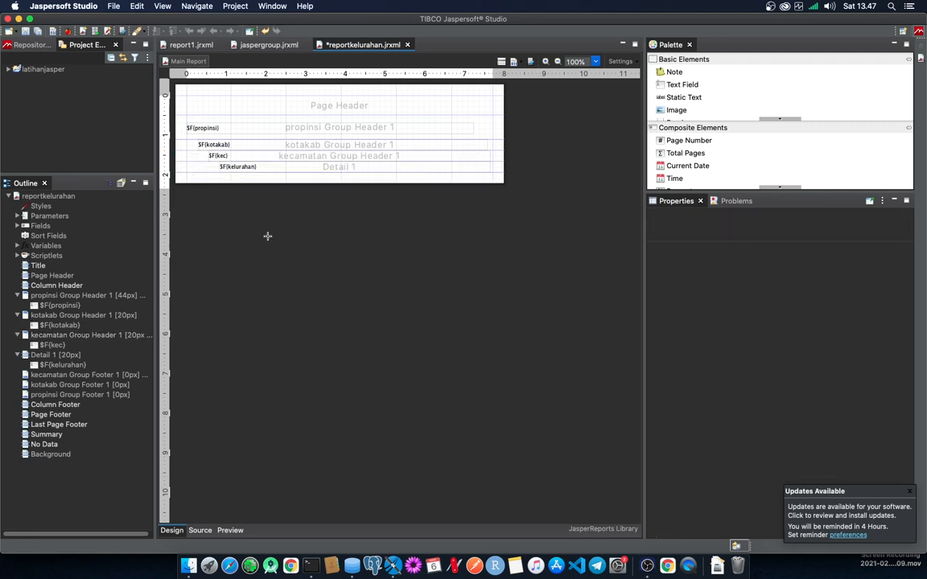
pyautogui.click(221, 155)
pyautogui.click(204, 130)
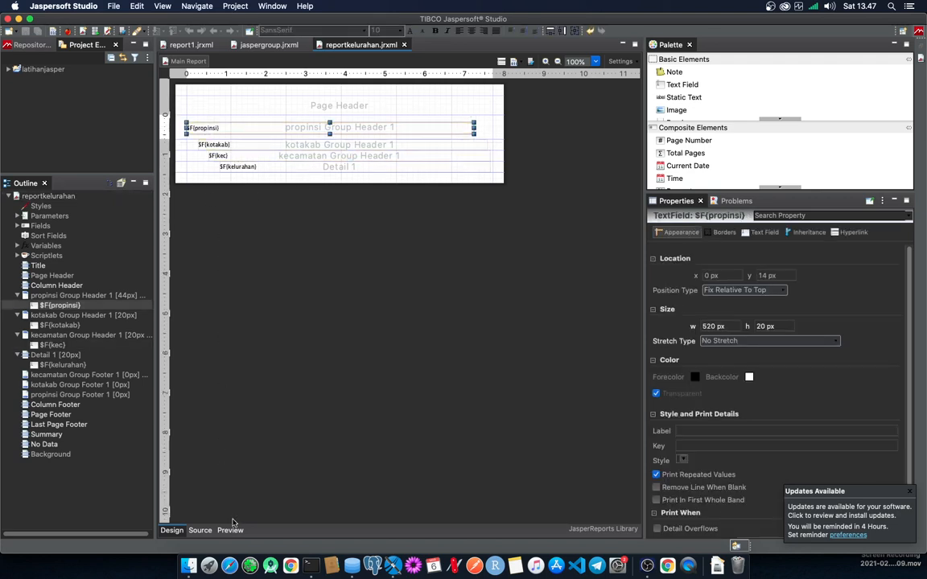
pyautogui.click(211, 156)
pyautogui.click(208, 187)
# Add a second footer band to the kecamatan group and reduce its height to about 36 px
pyautogui.click(89, 376)
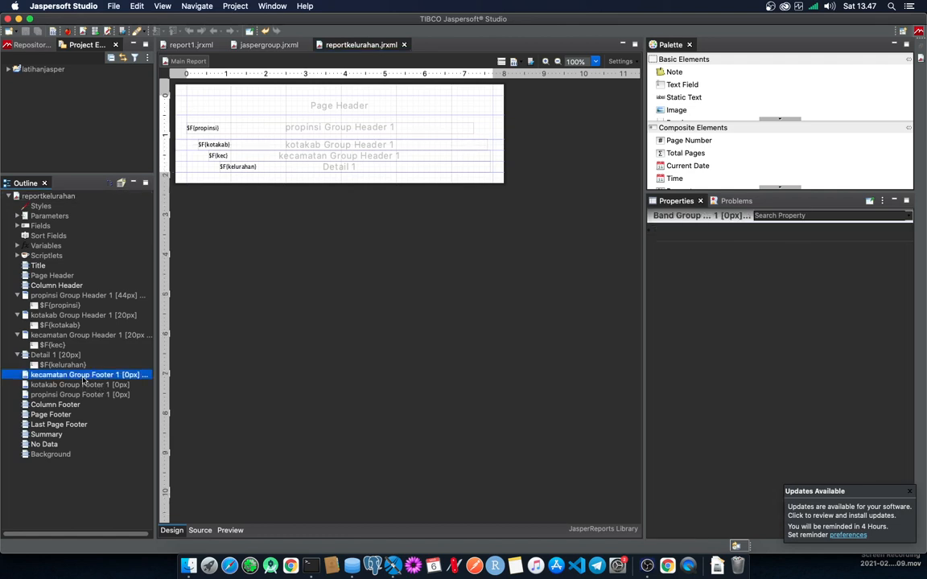
pyautogui.rightClick(91, 376)
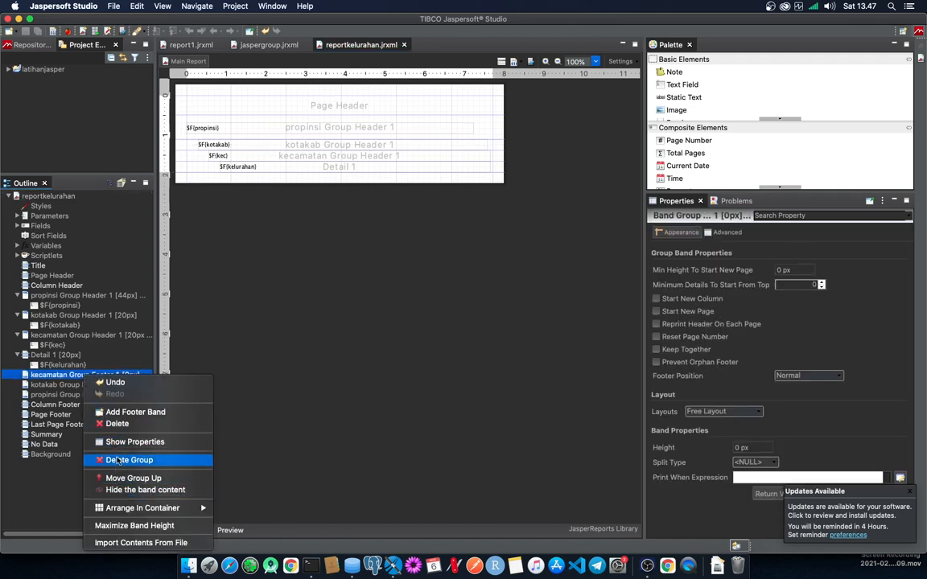
pyautogui.click(120, 412)
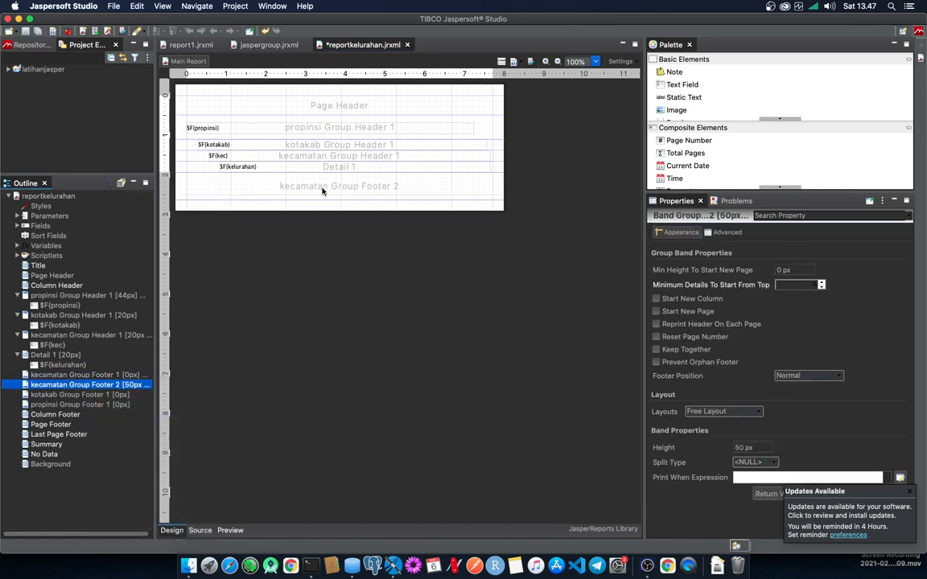
pyautogui.moveTo(306, 200); pyautogui.dragTo(311, 193)
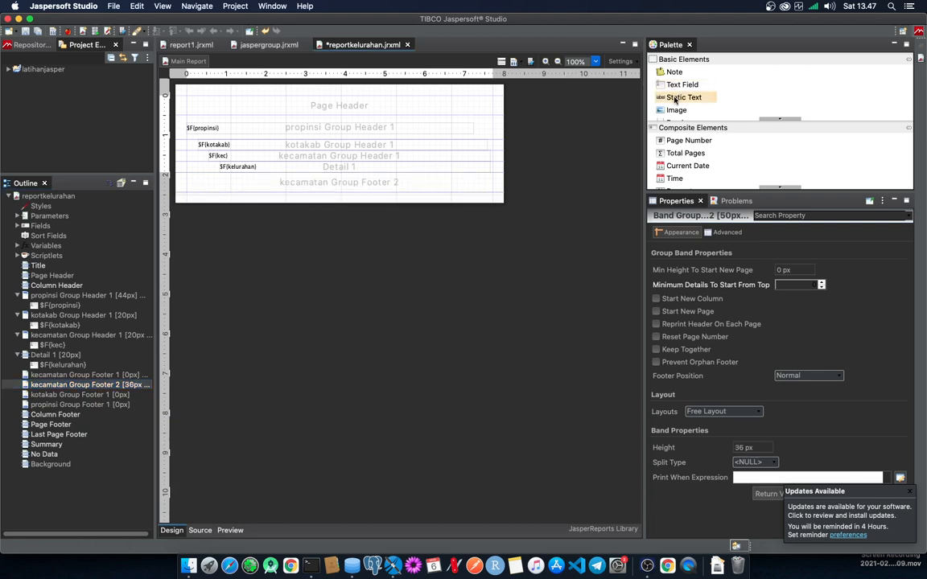
# Place a 100 × 20 px static text at x 40 px in the kecamatan footer, reading "Total Keluarahan" in bold
pyautogui.moveTo(680, 97); pyautogui.dragTo(235, 184)
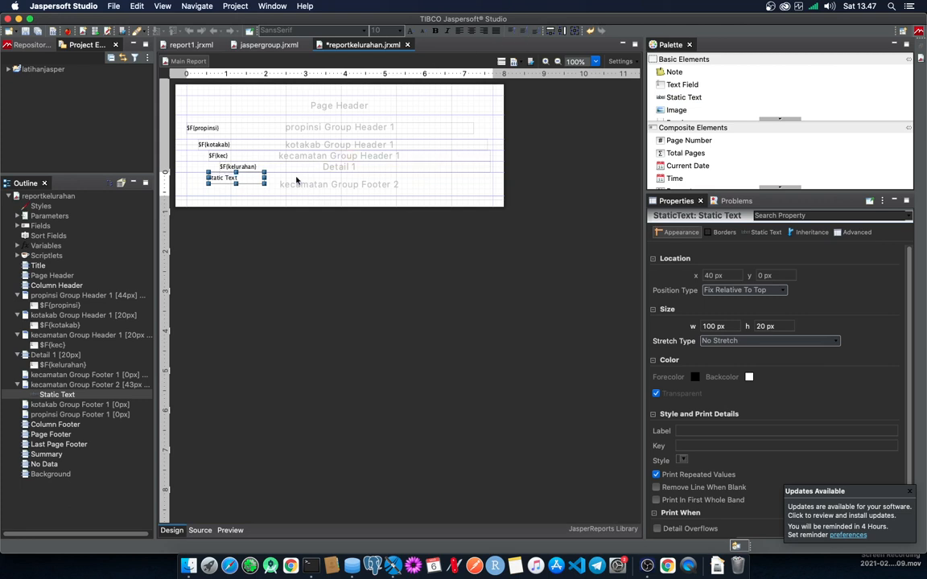
pyautogui.doubleClick(247, 176)
pyautogui.press('BackSpace')
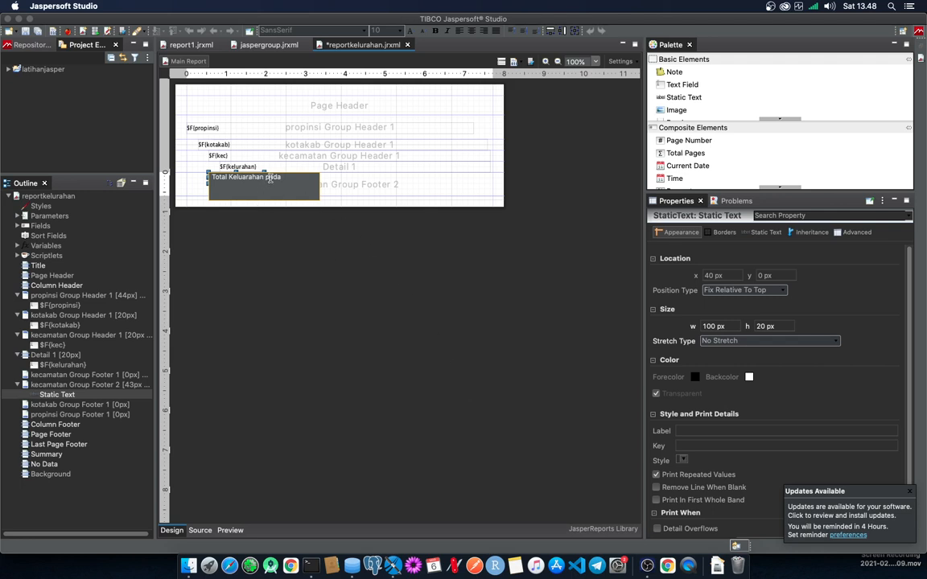
pyautogui.press('BackSpace')
pyautogui.click(268, 188)
pyautogui.click(233, 178)
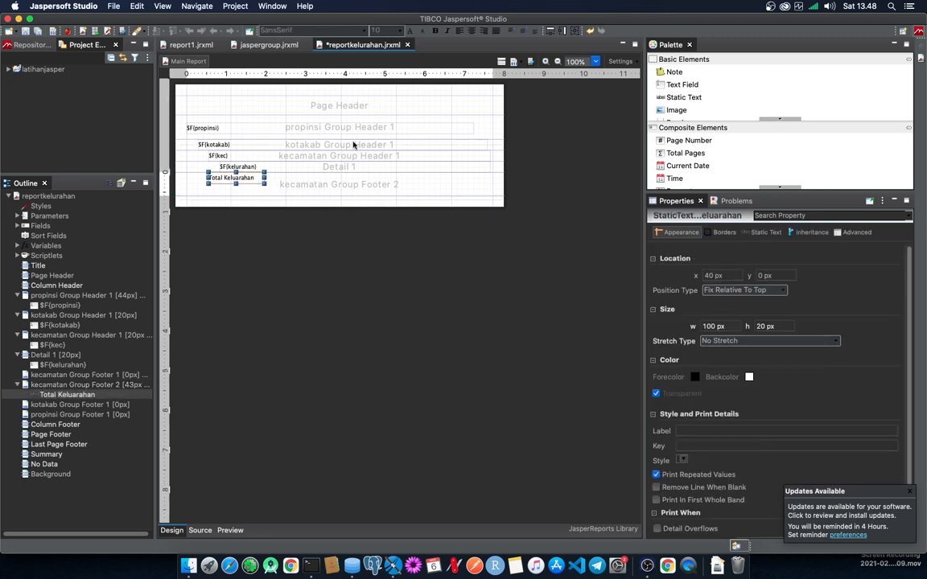
pyautogui.click(435, 33)
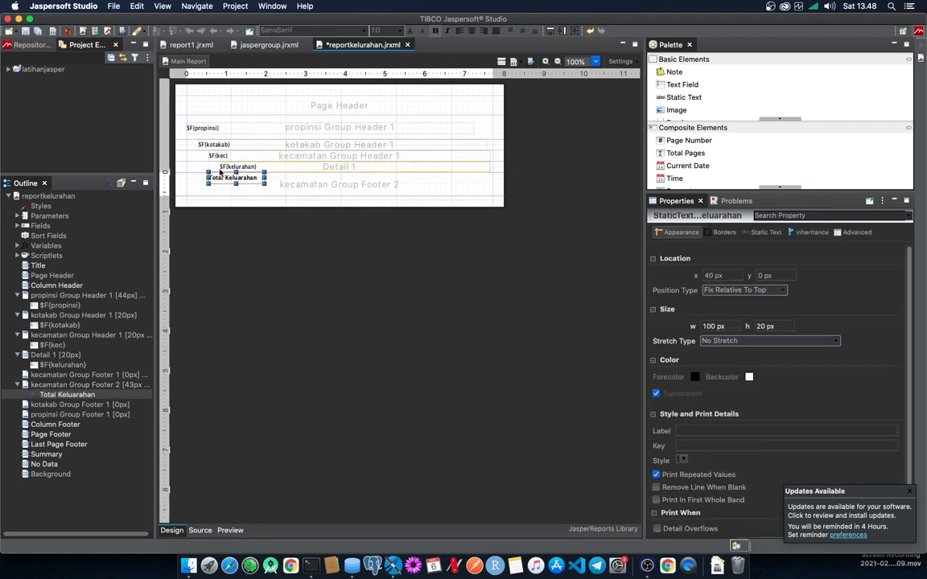
pyautogui.click(469, 178)
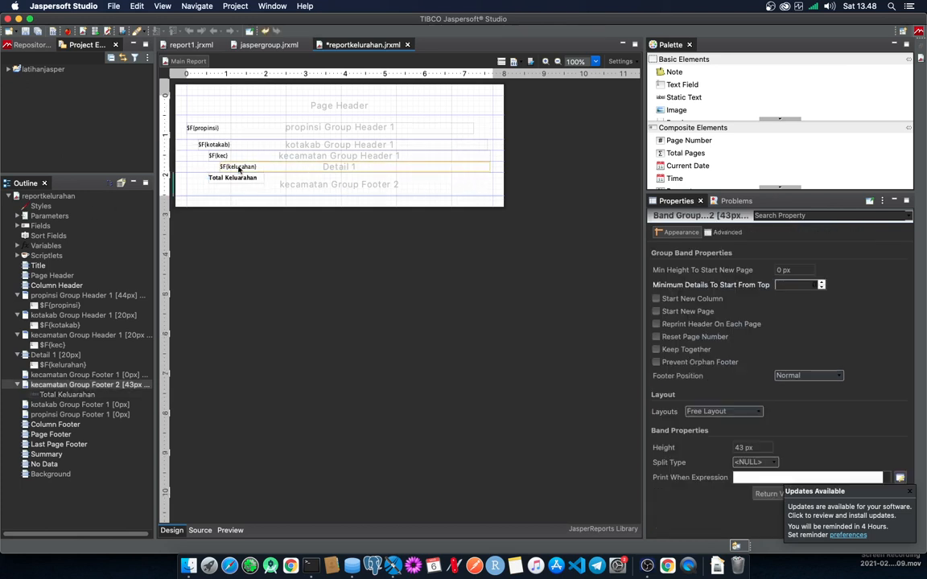
# Place the kecamatan_COUNT variable at x 450 px in the kecamatan footer, with its text vertically centred and a height of 20 px
pyautogui.click(17, 247)
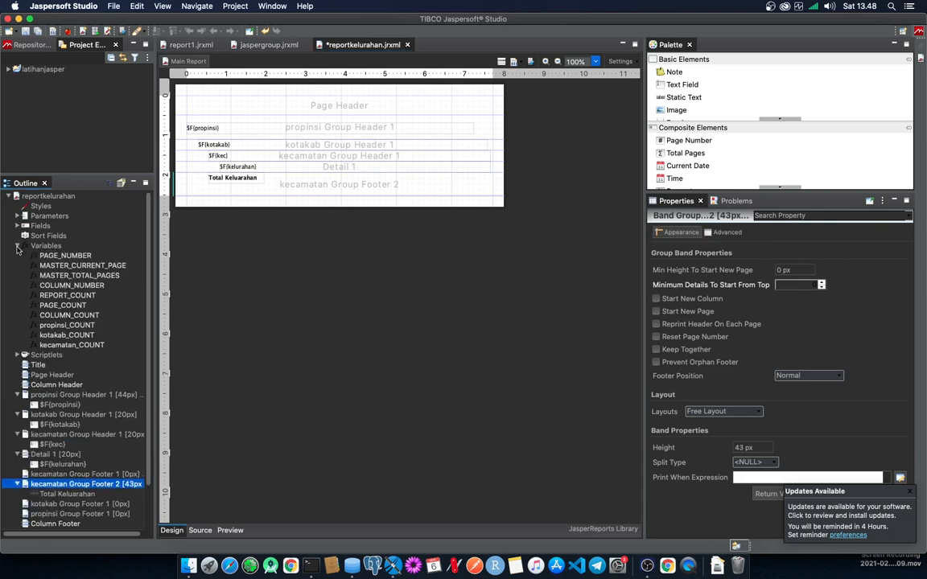
pyautogui.click(62, 335)
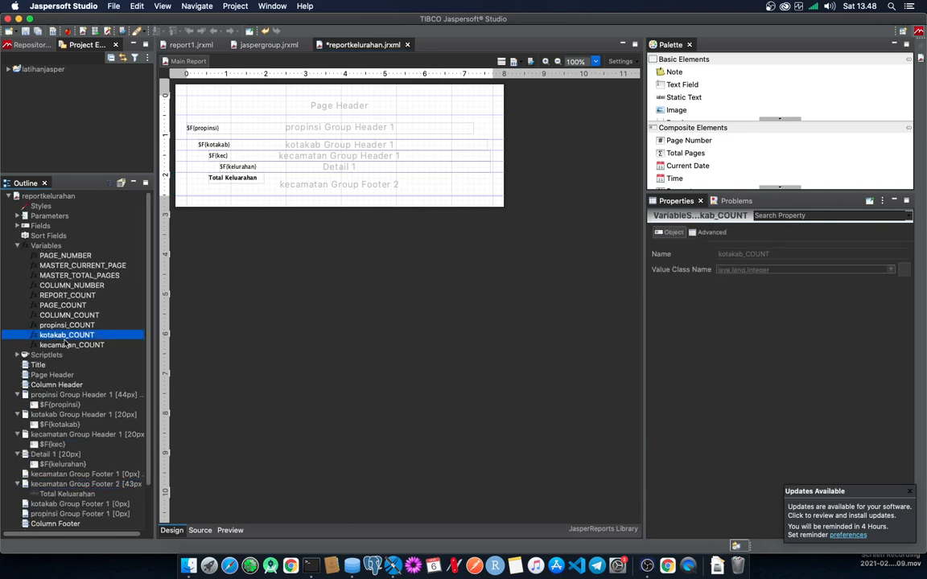
pyautogui.click(65, 344)
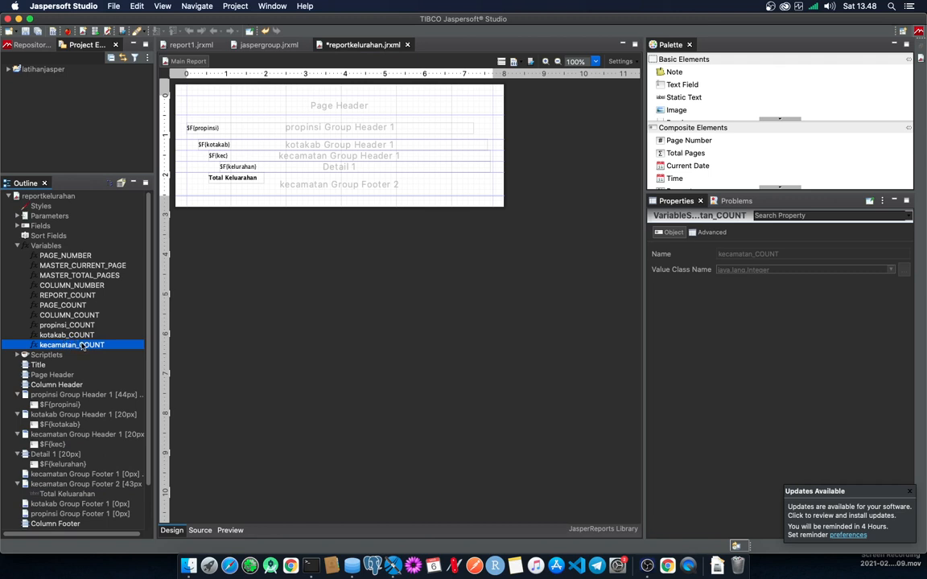
pyautogui.moveTo(83, 346); pyautogui.dragTo(451, 181)
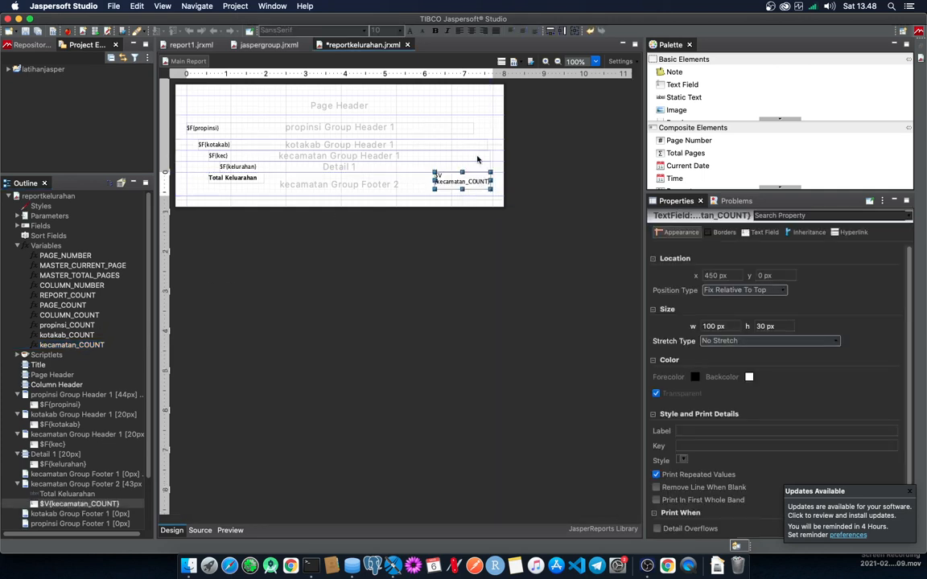
pyautogui.click(521, 32)
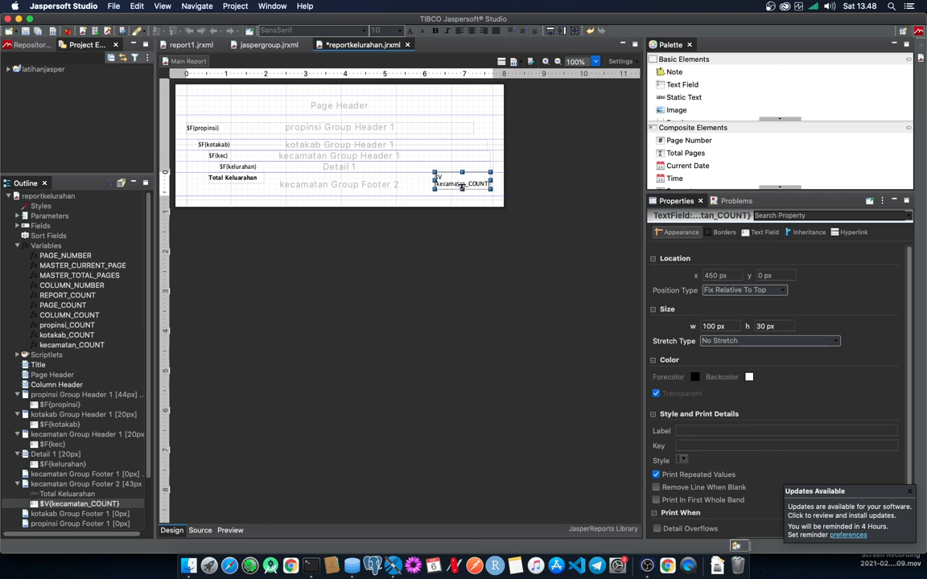
pyautogui.moveTo(462, 189); pyautogui.dragTo(462, 184)
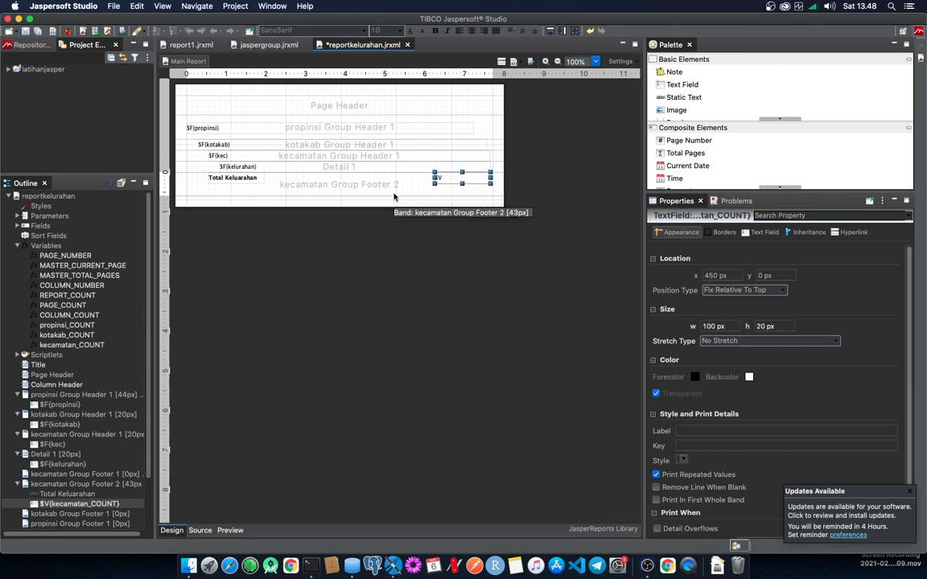
# Save the report with the kecamatan footer trimmed to 20 px and preview its first two pages
pyautogui.press('cmd+s')
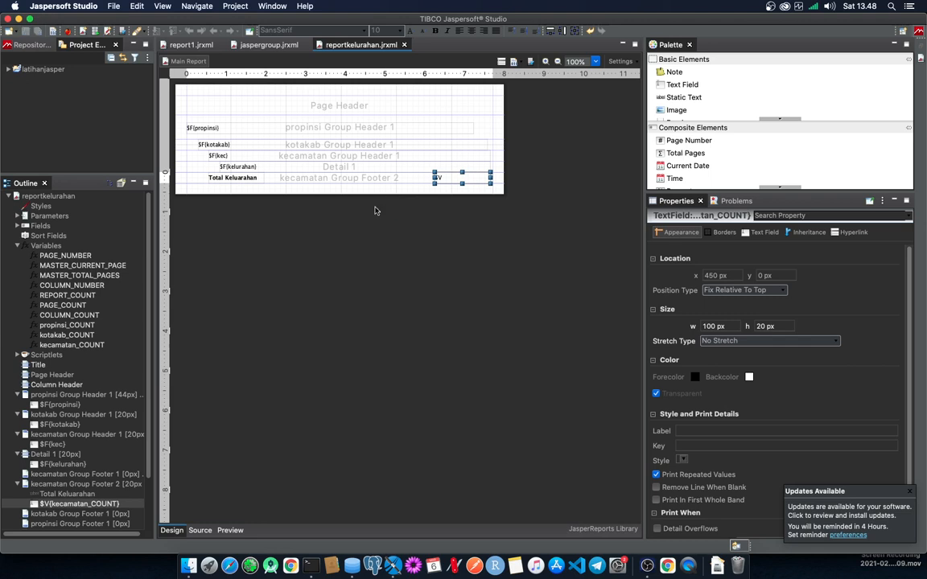
pyautogui.click(230, 531)
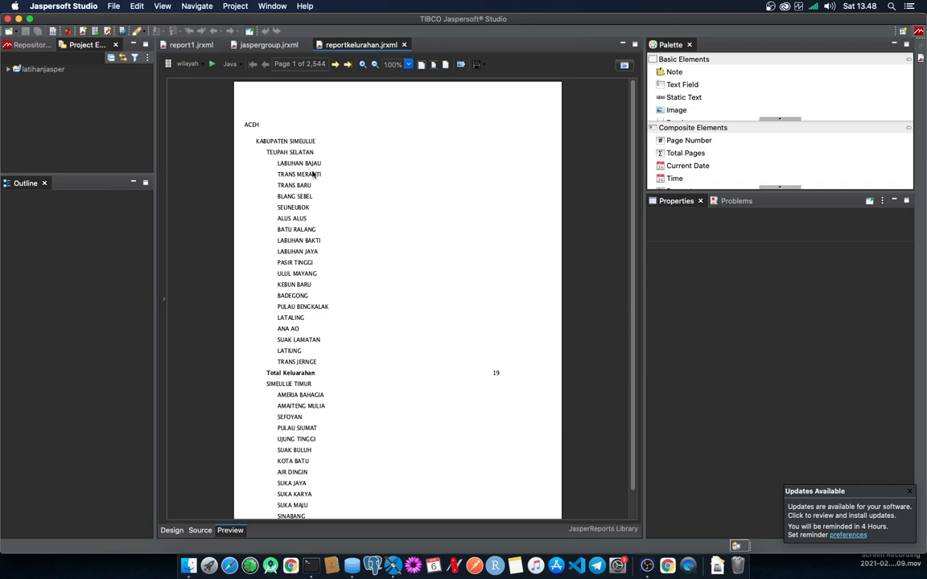
pyautogui.click(334, 65)
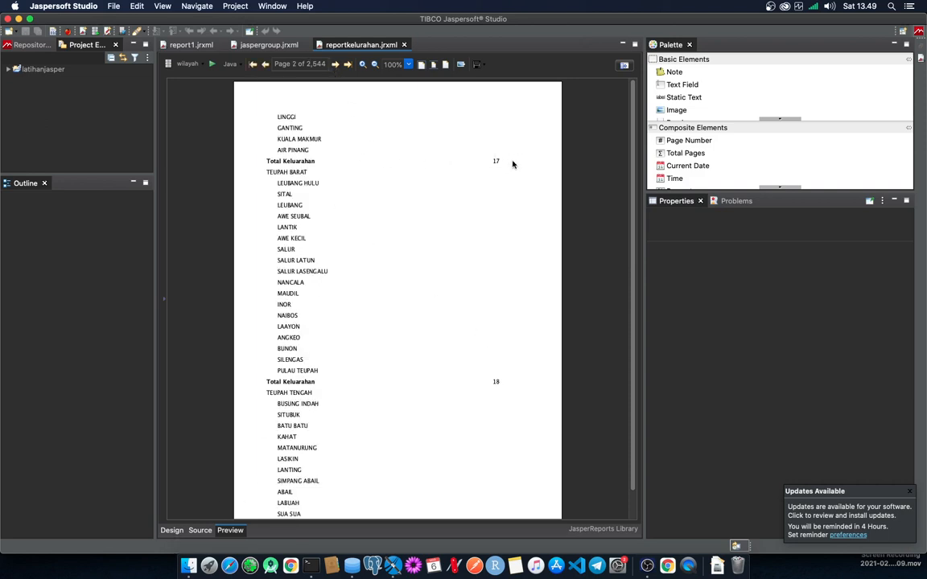
pyautogui.click(172, 530)
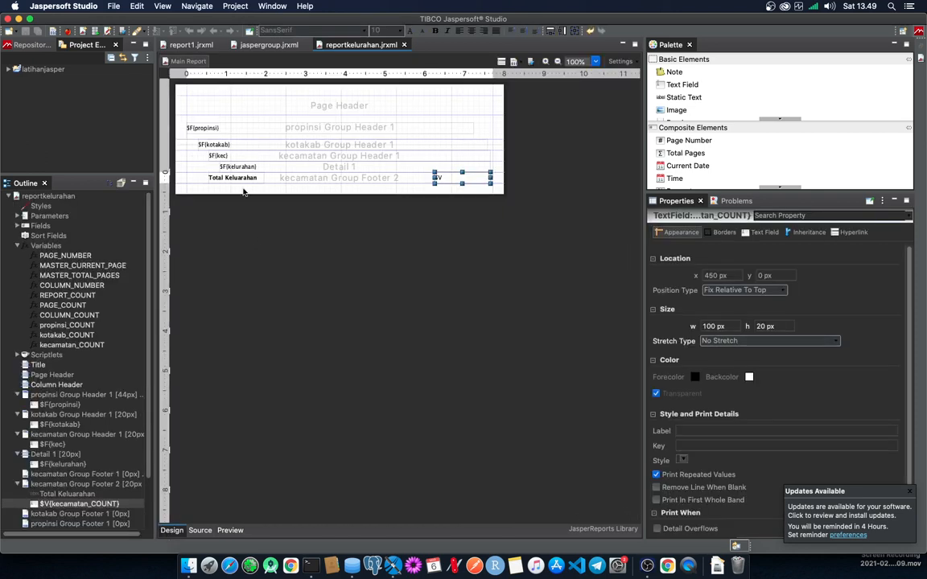
# Draw a horizontal line about 510 px wide beneath the kelurahan field, starting at x 40 px, and fit the Detail 1 band to 21 px
pyautogui.moveTo(207, 171); pyautogui.dragTo(207, 197)
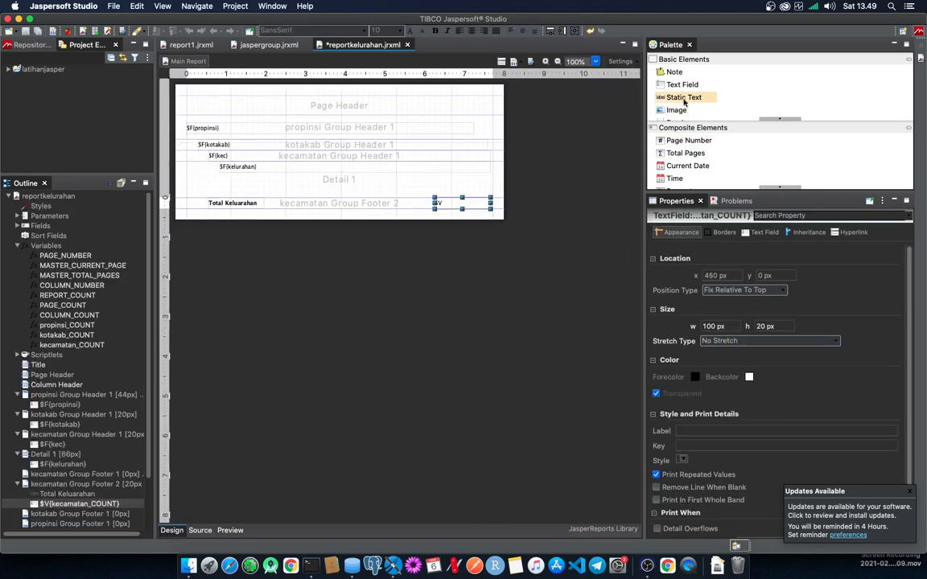
pyautogui.scroll(-4, 674, 102)
pyautogui.scroll(4, 674, 103)
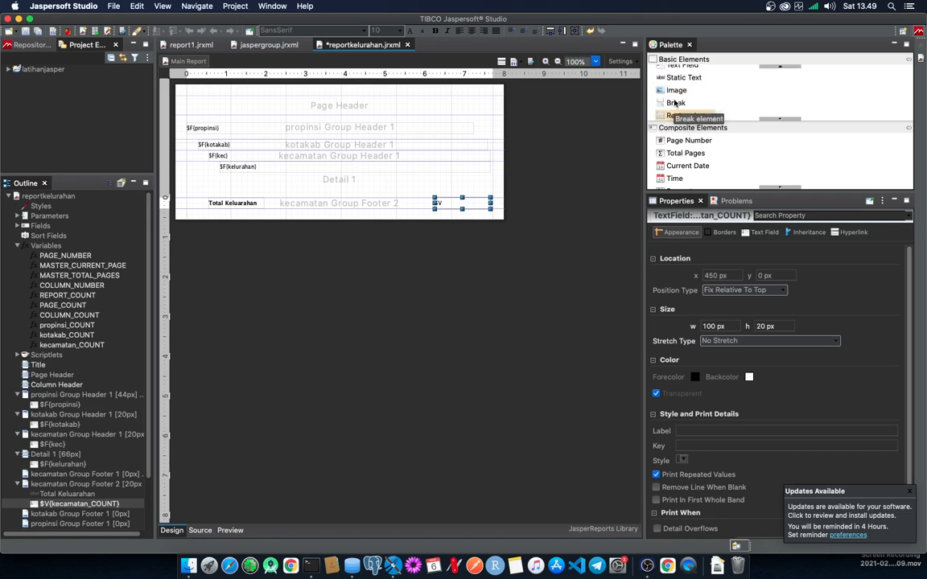
pyautogui.scroll(-3, 674, 87)
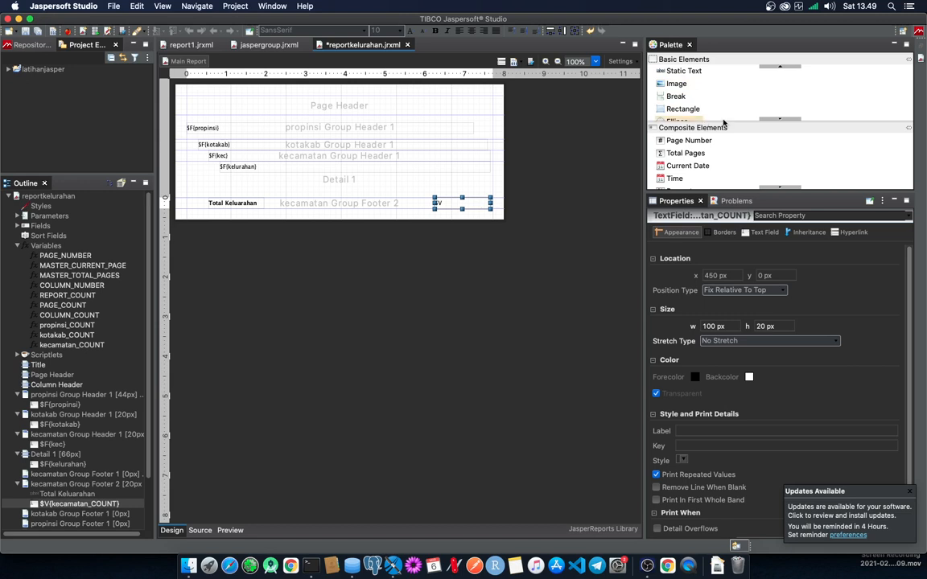
pyautogui.scroll(-3, 678, 105)
pyautogui.moveTo(679, 102); pyautogui.dragTo(209, 173)
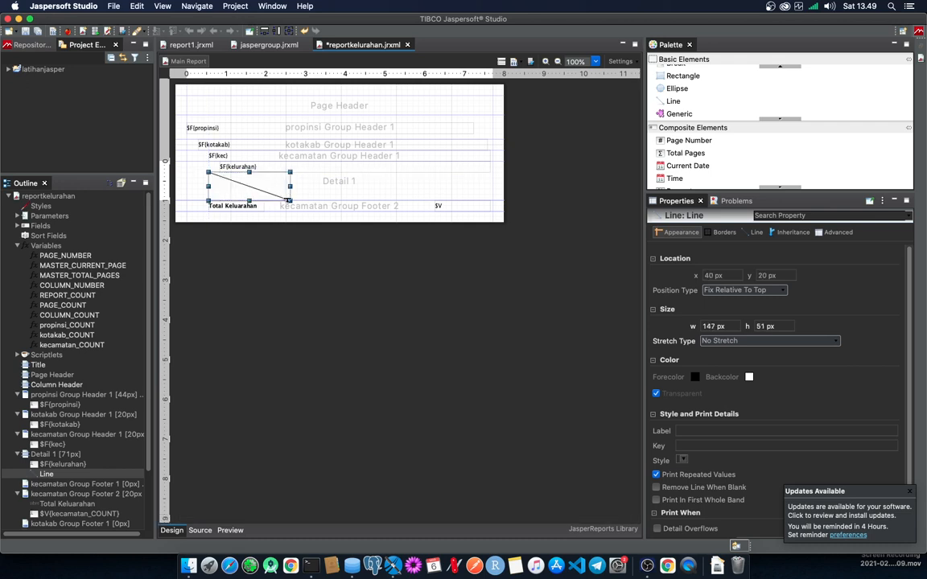
pyautogui.moveTo(288, 197); pyautogui.dragTo(490, 174)
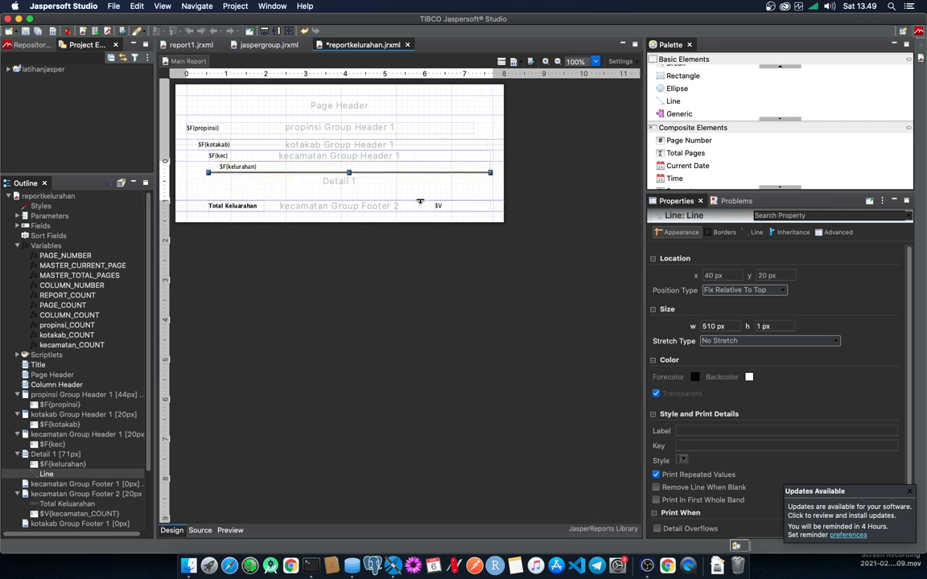
pyautogui.moveTo(419, 201); pyautogui.dragTo(414, 173)
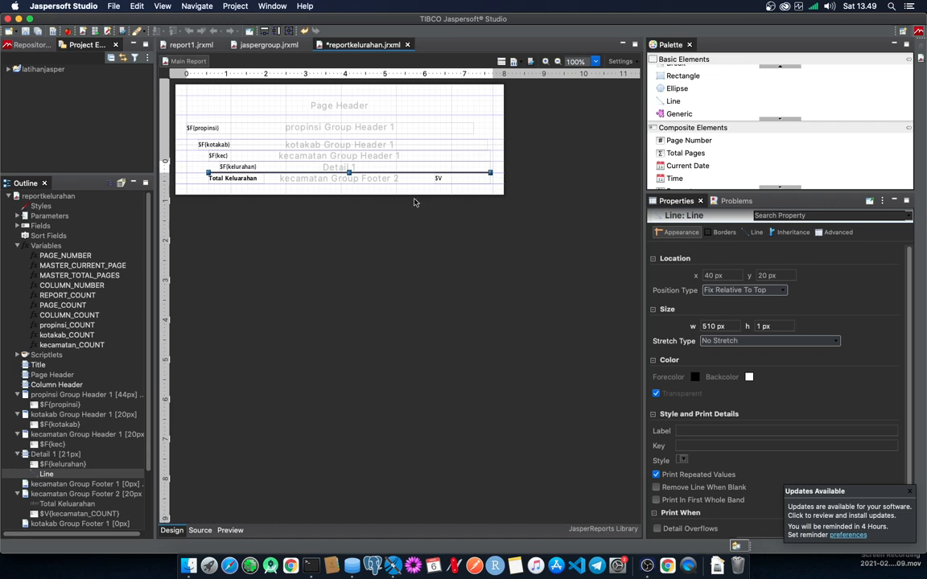
# Make the kec, kotakab and propinsi fields in the group headers bold
pyautogui.click(211, 157)
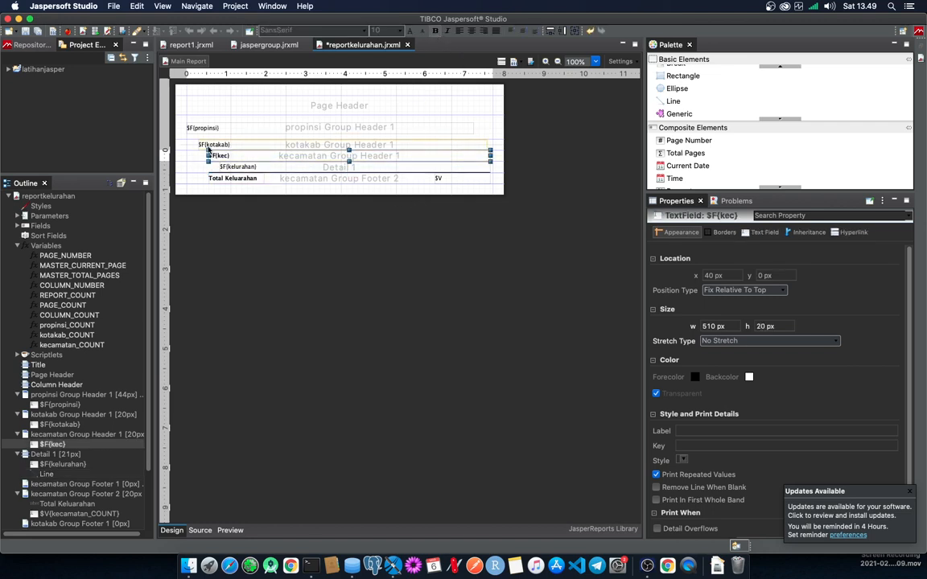
pyautogui.click(207, 146)
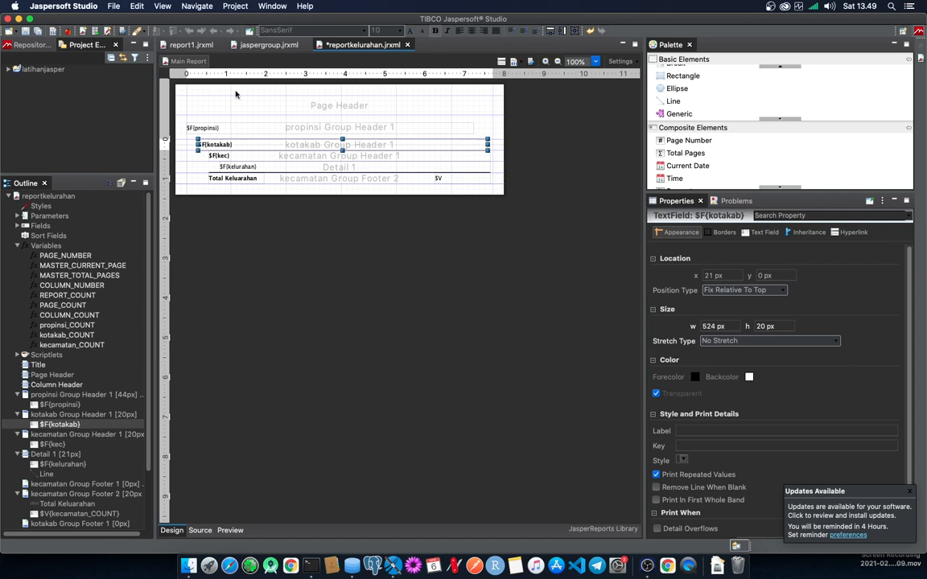
pyautogui.click(258, 128)
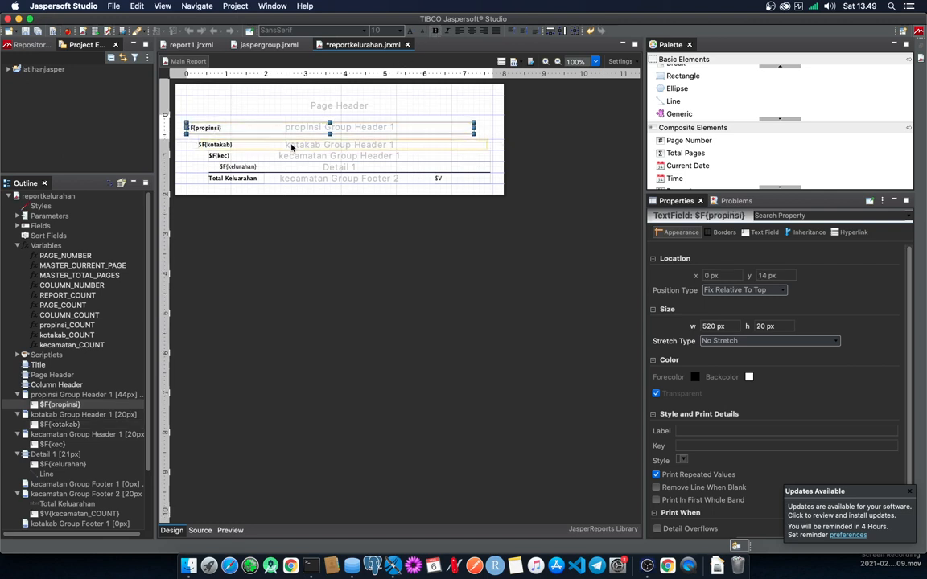
# Add a 510 px line at x 40, y 20 px beneath the kec field in the kecamatan header, then save and preview the report
pyautogui.moveTo(206, 161); pyautogui.dragTo(180, 175)
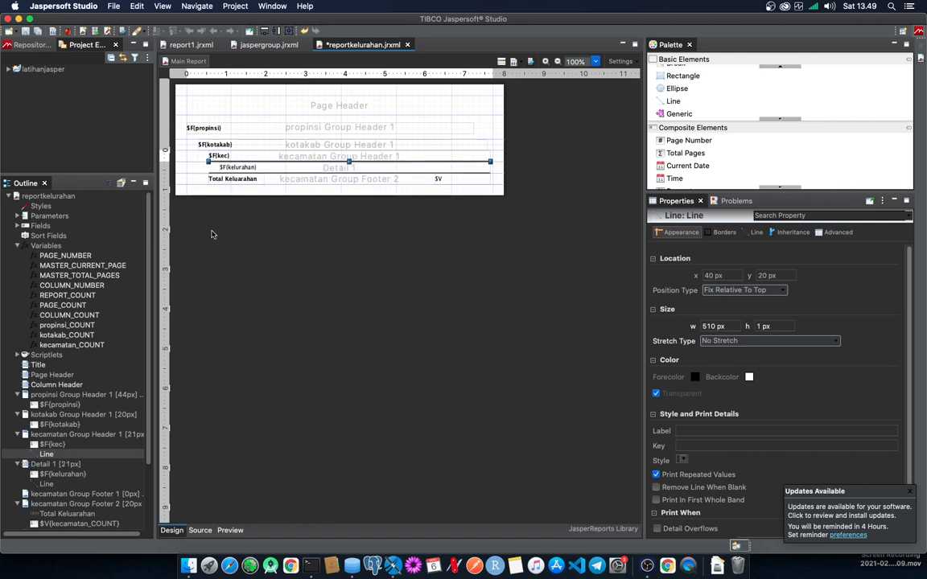
pyautogui.press('super+s')
pyautogui.click(231, 530)
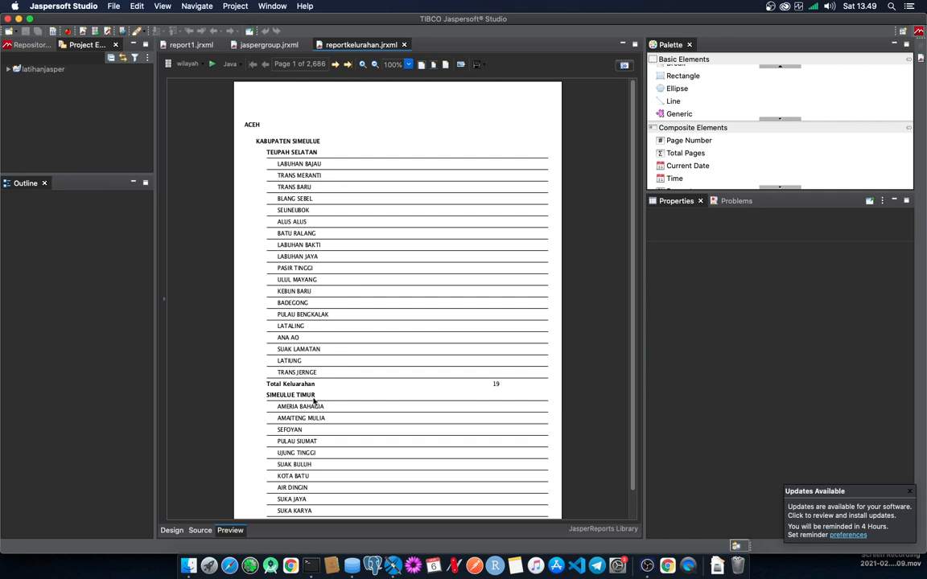
# Change the kec field's expression in the kecamatan header to "KECAMATAN " + $F{kec}
pyautogui.click(184, 529)
pyautogui.click(224, 157)
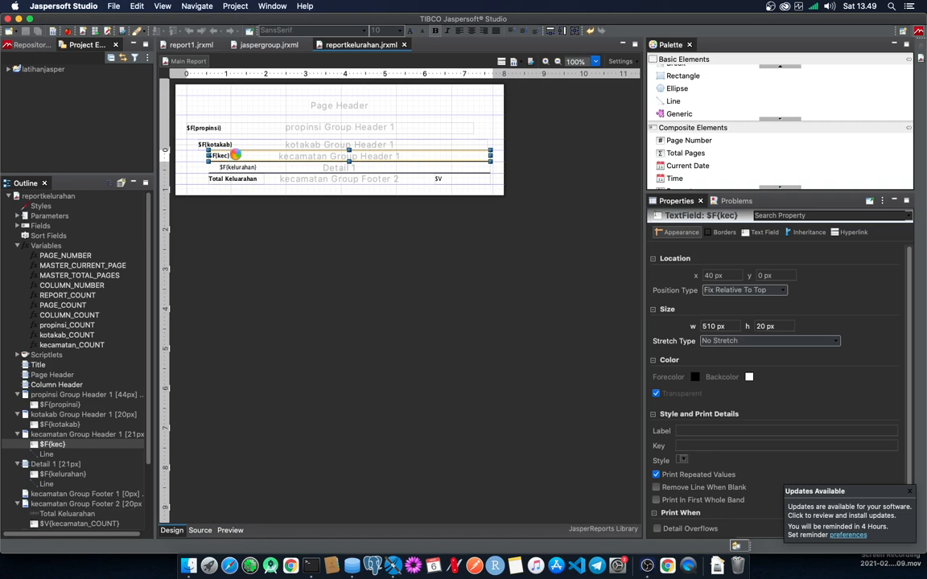
pyautogui.doubleClick(222, 154)
pyautogui.click(295, 105)
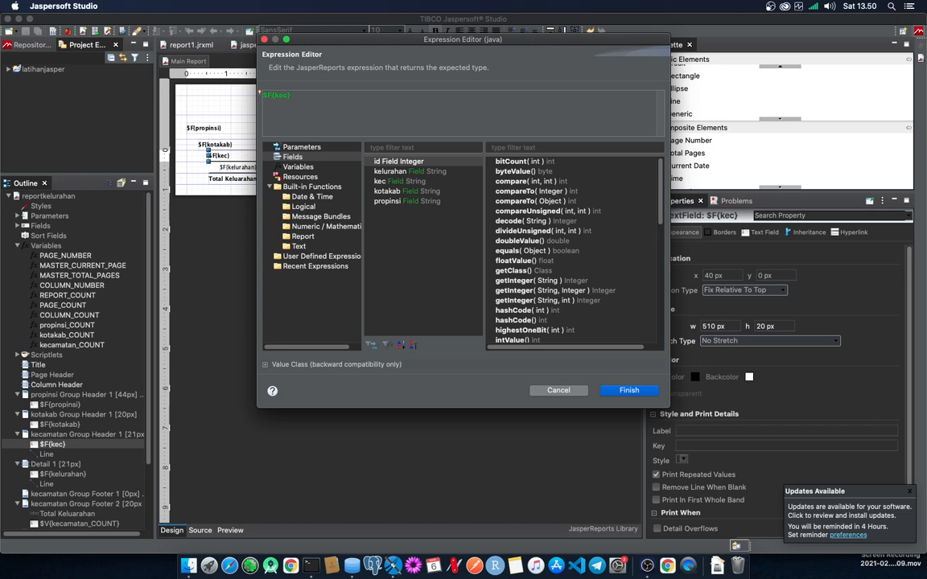
pyautogui.write('KC')
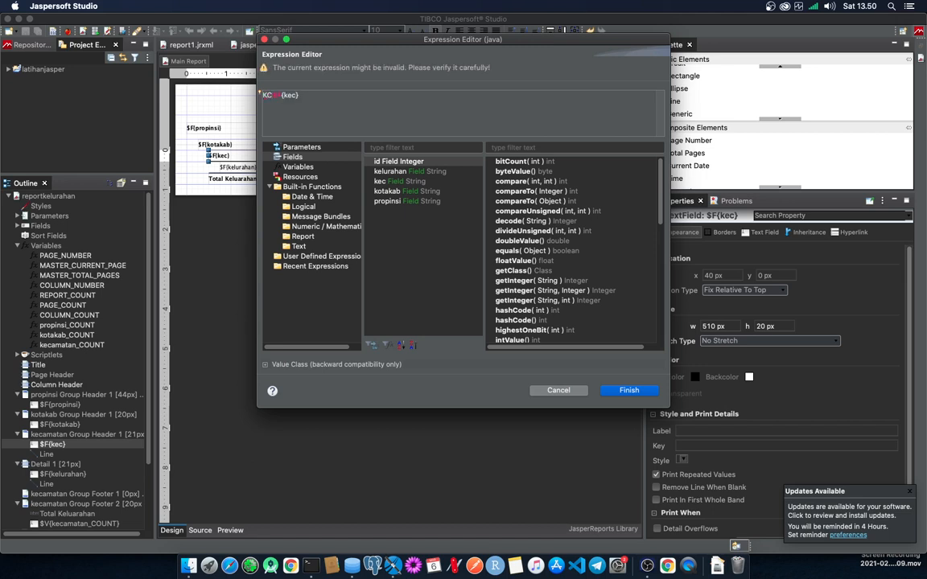
pyautogui.press('BackSpace')
pyautogui.press('BackSpace')
pyautogui.write('"KECAMATAN " &')
pyautogui.press('BackSpace')
pyautogui.write('+')
pyautogui.click(632, 389)
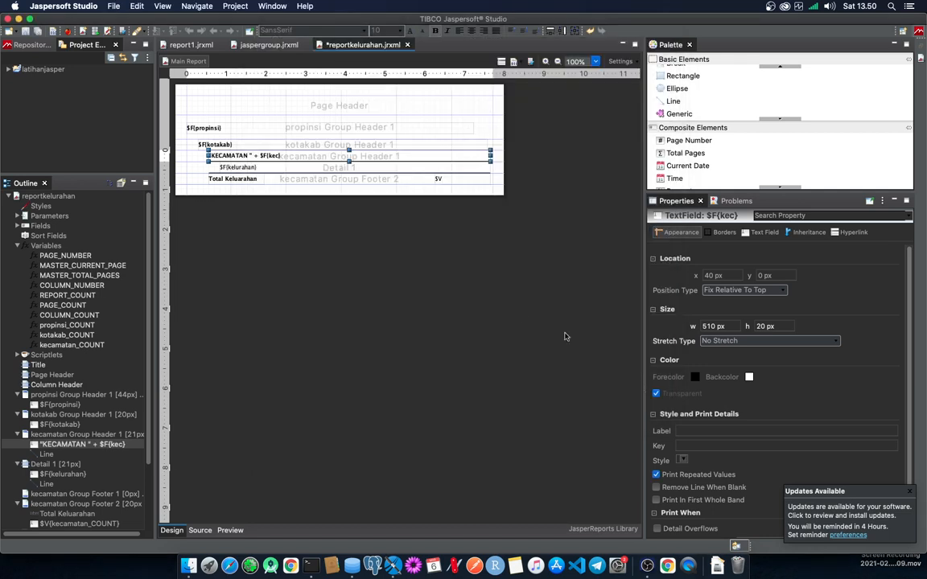
# Delete the "Total Keluarahan" static text from the kecamatan footer
pyautogui.doubleClick(231, 179)
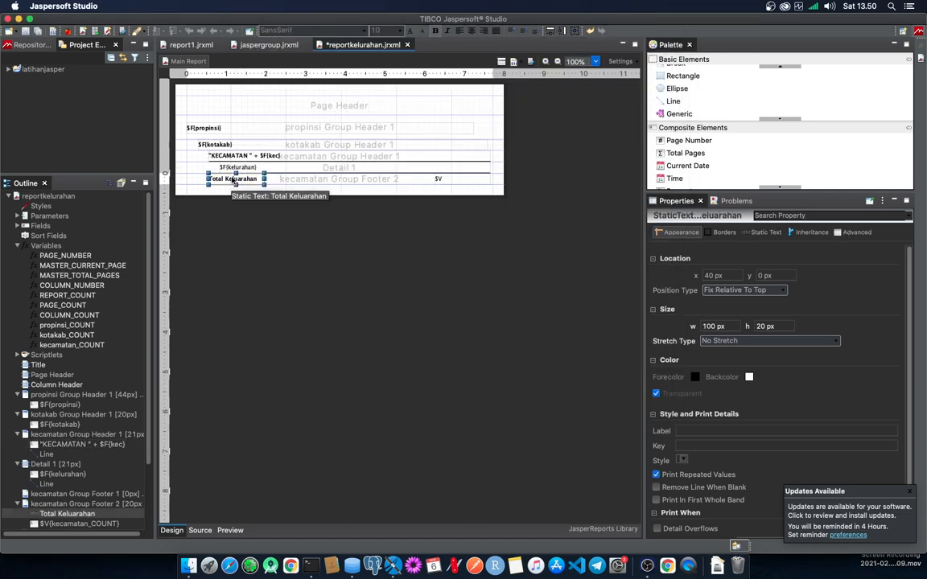
pyautogui.click(293, 217)
pyautogui.click(249, 184)
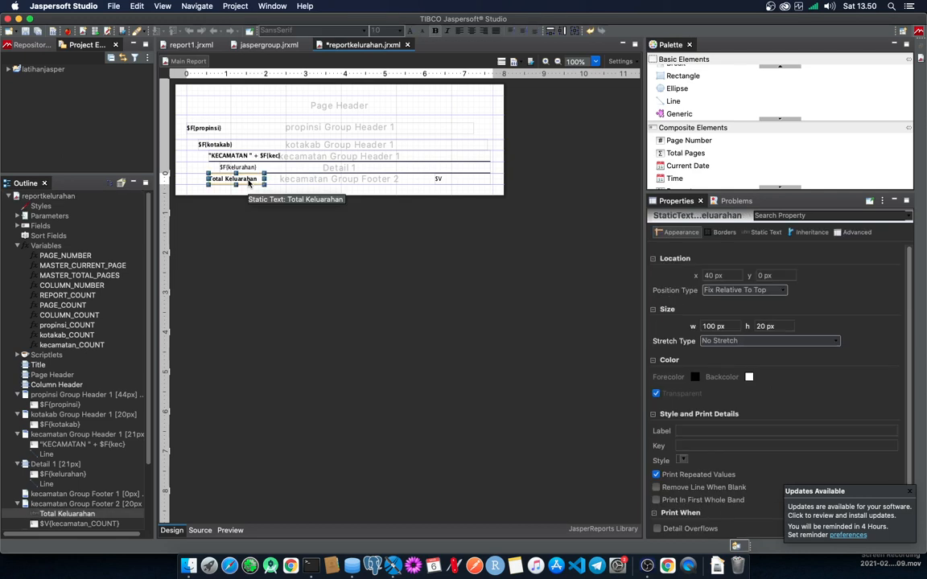
pyautogui.press('Delete')
# Place a 100 × 21 px text field at x 40 px in the kecamatan footer, with its text vertically centred
pyautogui.scroll(3, 690, 105)
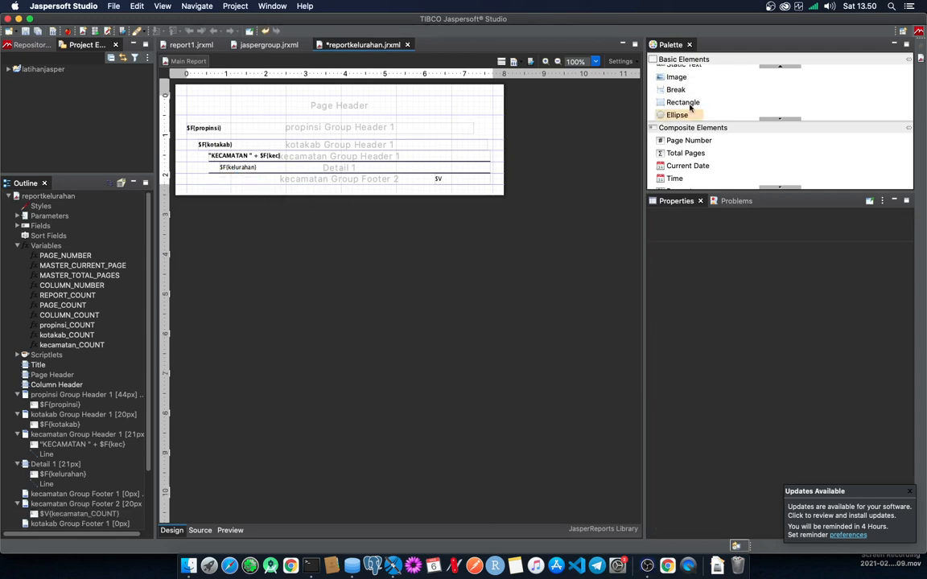
pyautogui.moveTo(686, 70); pyautogui.dragTo(228, 174)
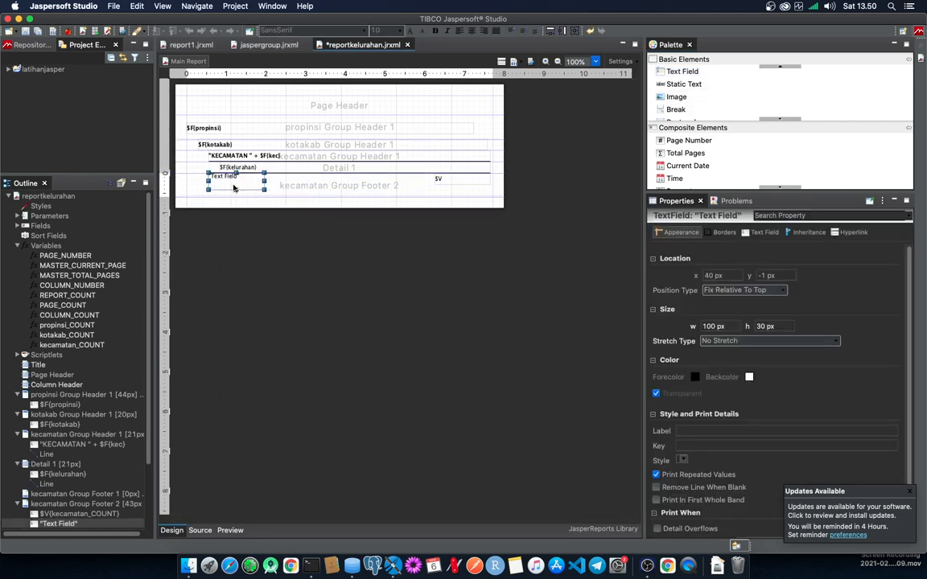
pyautogui.click(234, 192)
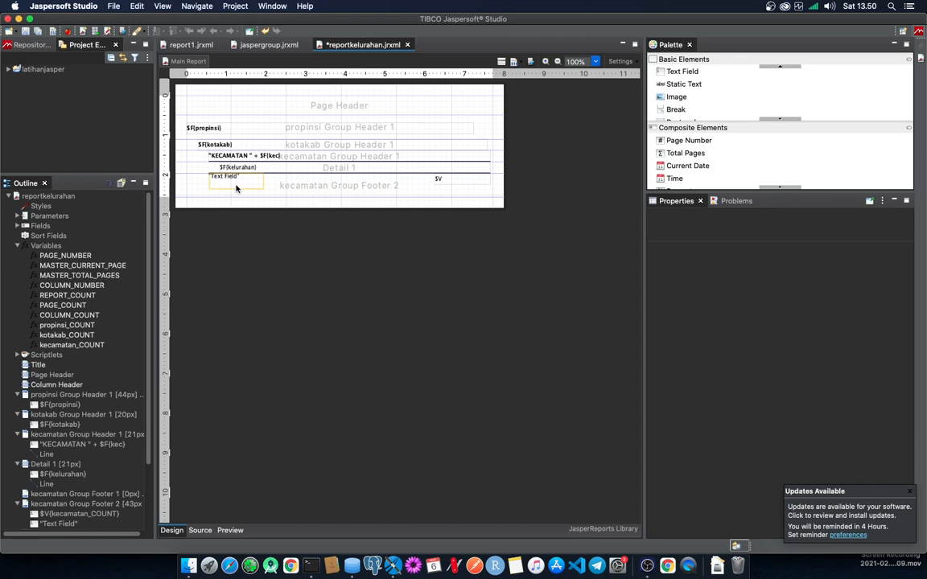
pyautogui.click(236, 186)
pyautogui.moveTo(236, 190); pyautogui.dragTo(236, 185)
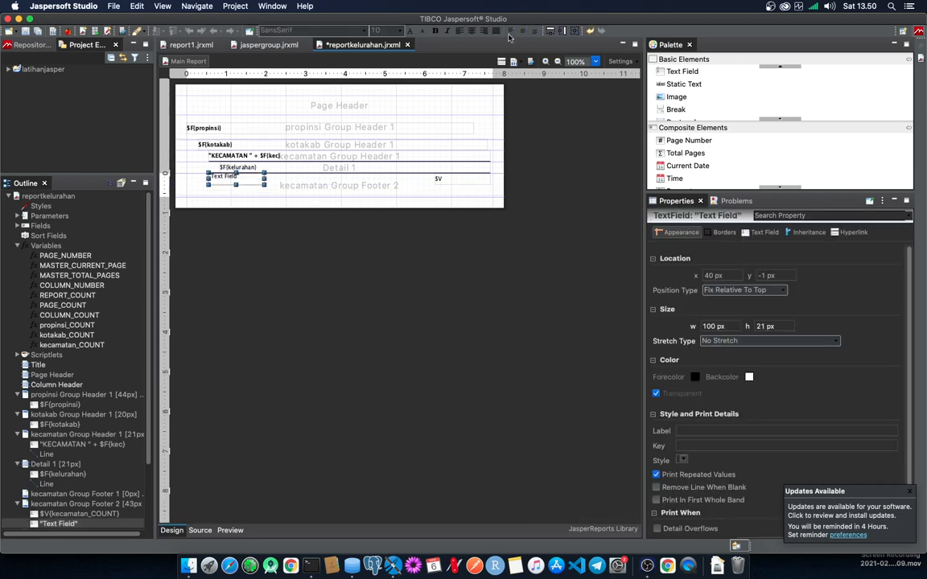
# Set the new footer text field's expression to "Total Kelurahan Pada Kecamatan " + $F{kec}
pyautogui.doubleClick(261, 183)
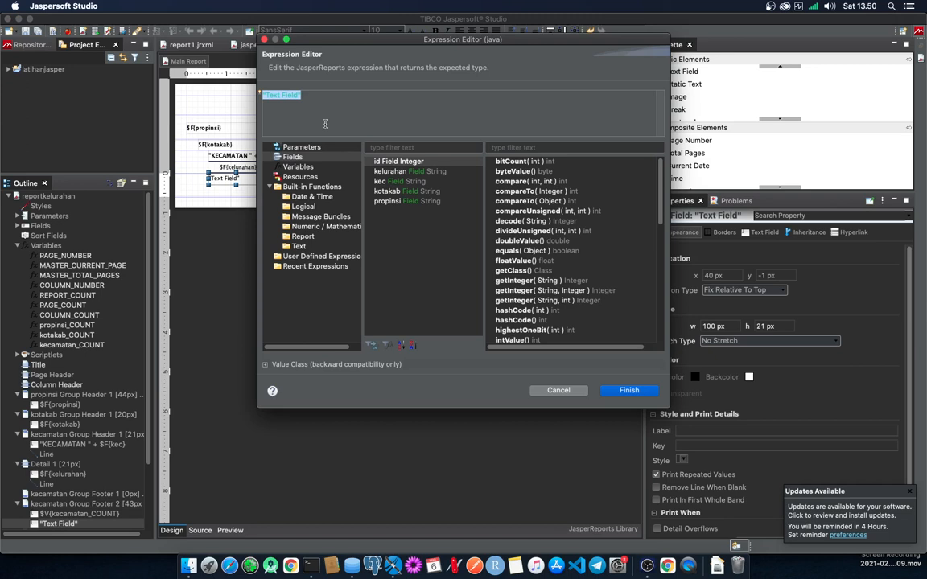
pyautogui.doubleClick(272, 94)
pyautogui.tripleClick(295, 97)
pyautogui.write('"Total')
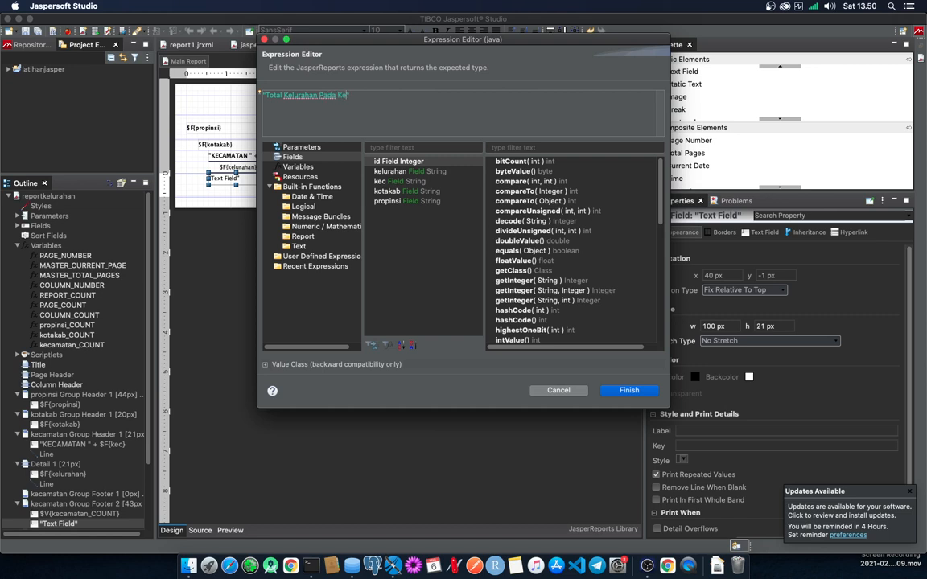
pyautogui.write('camatan " +')
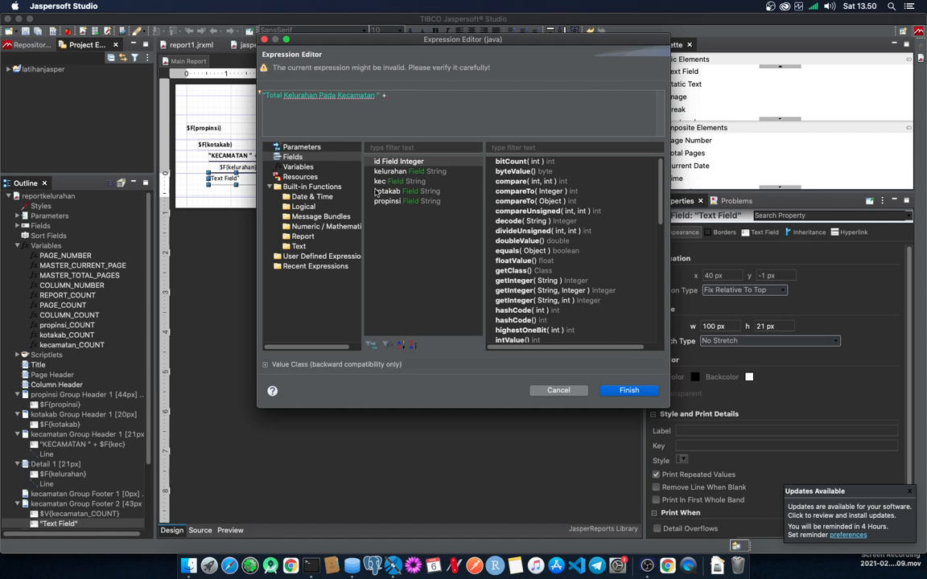
pyautogui.doubleClick(396, 182)
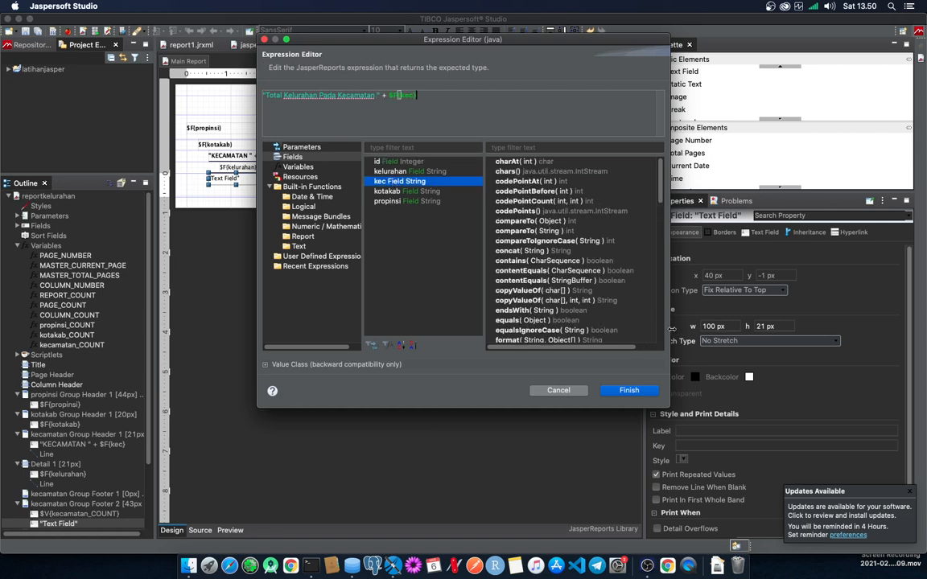
pyautogui.click(630, 391)
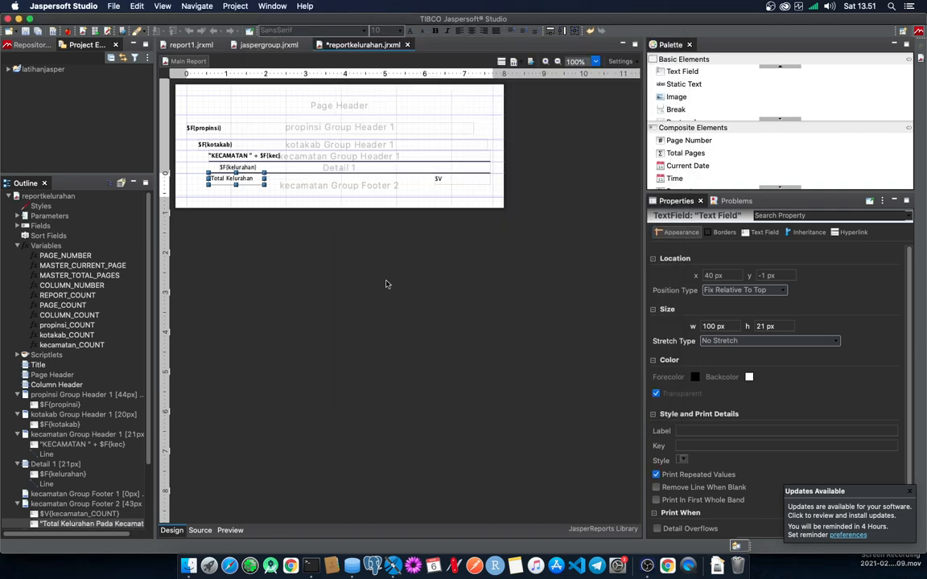
# Widen the kecamatan footer's total text field to 400 px and save the report with the footer band trimmed to 35 px
pyautogui.moveTo(265, 178); pyautogui.dragTo(431, 181)
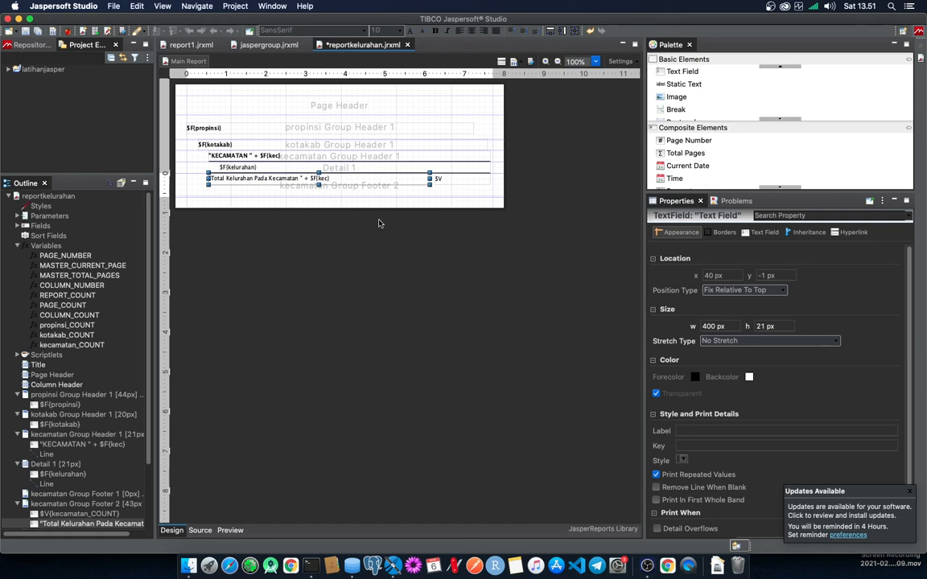
pyautogui.hotkey('ctrl', 's')
pyautogui.click(172, 171)
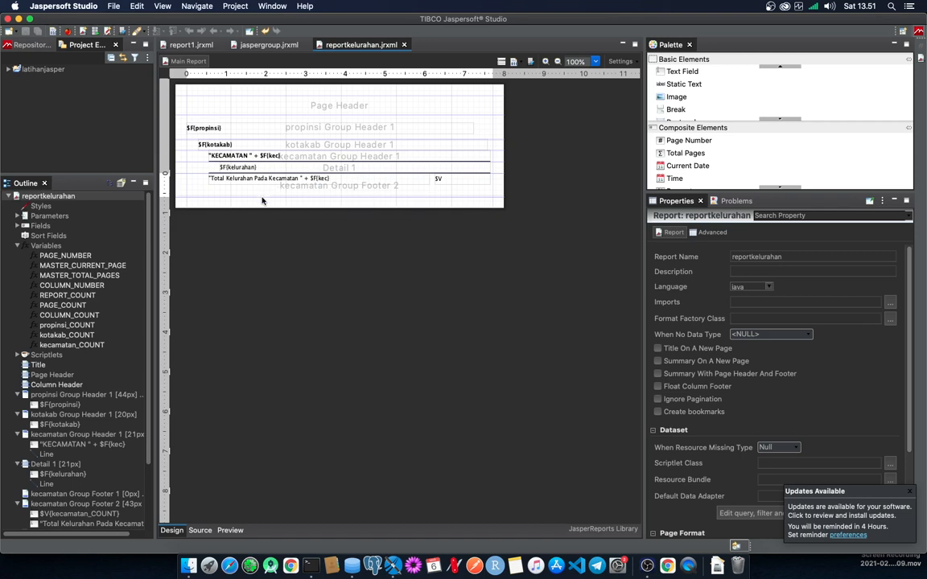
pyautogui.moveTo(263, 206); pyautogui.dragTo(266, 194)
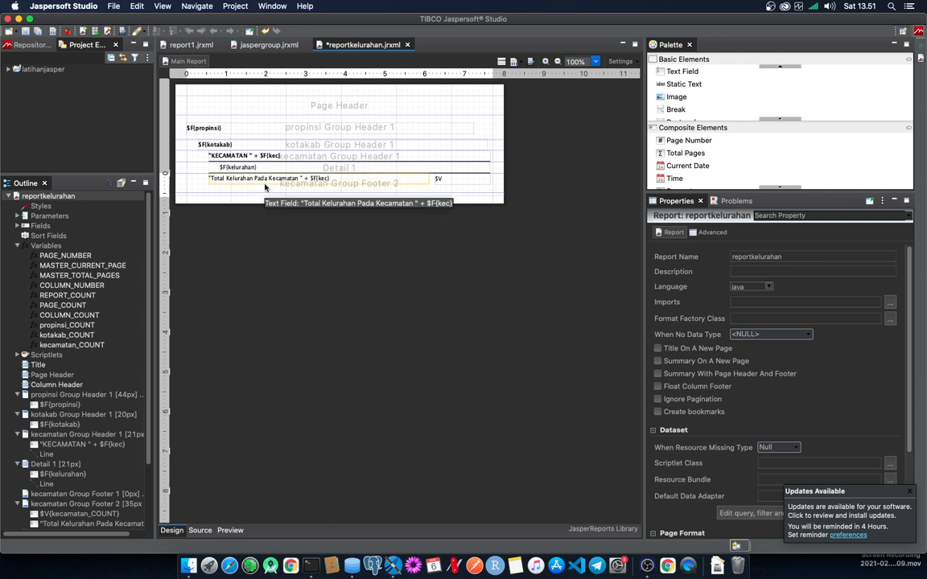
pyautogui.press('super+s')
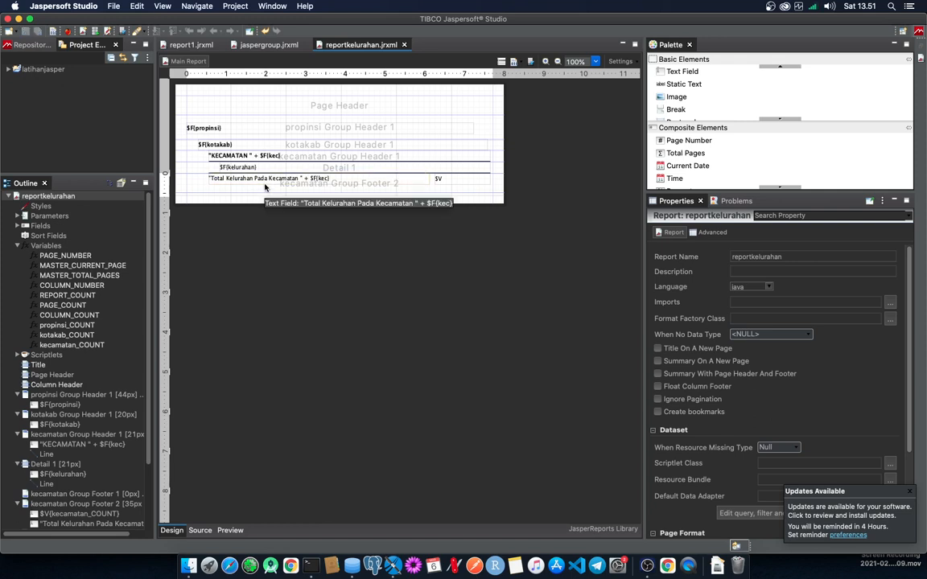
# Preview the report and check the kecamatan headings and kelurahan totals through page 7
pyautogui.click(230, 530)
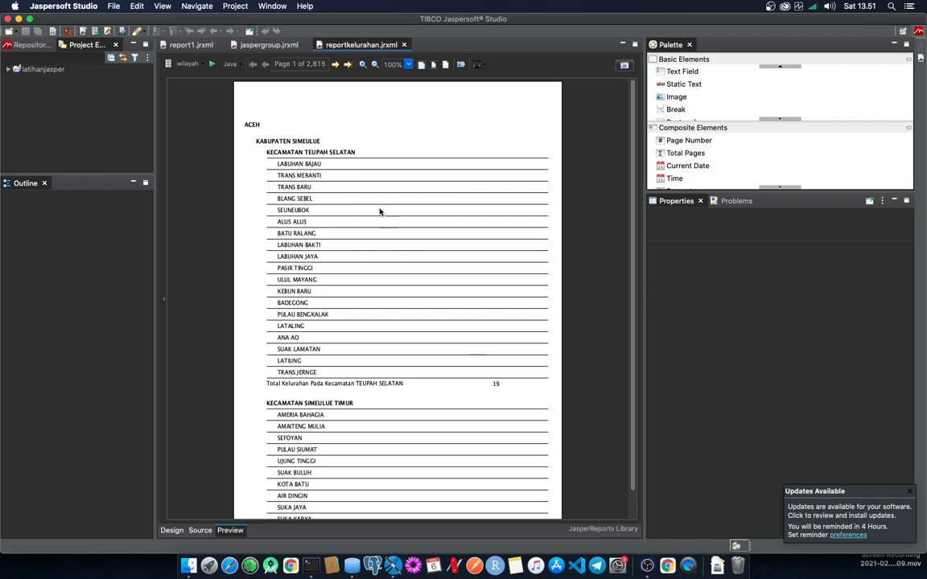
pyautogui.scroll(-2, 365, 316)
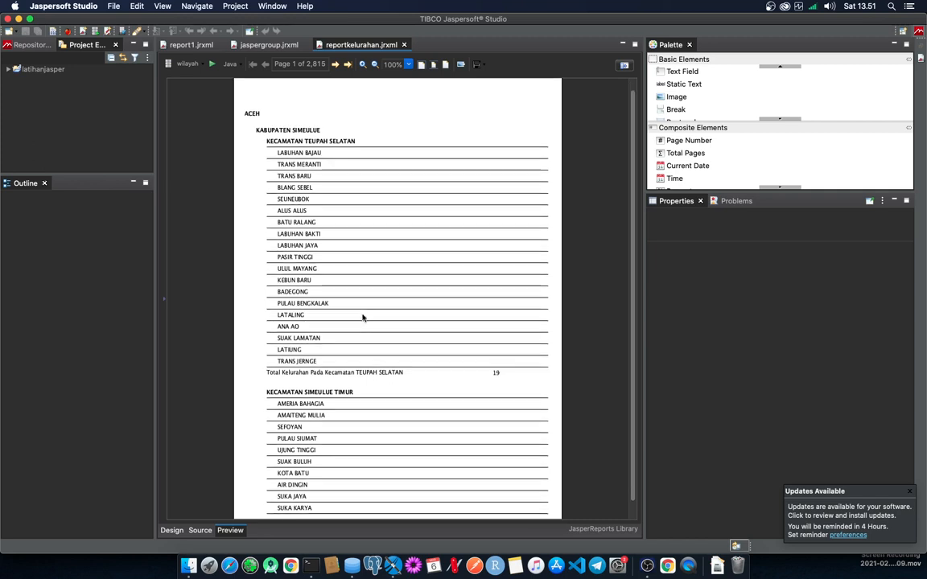
pyautogui.click(335, 65)
pyautogui.click(335, 64)
pyautogui.click(334, 64)
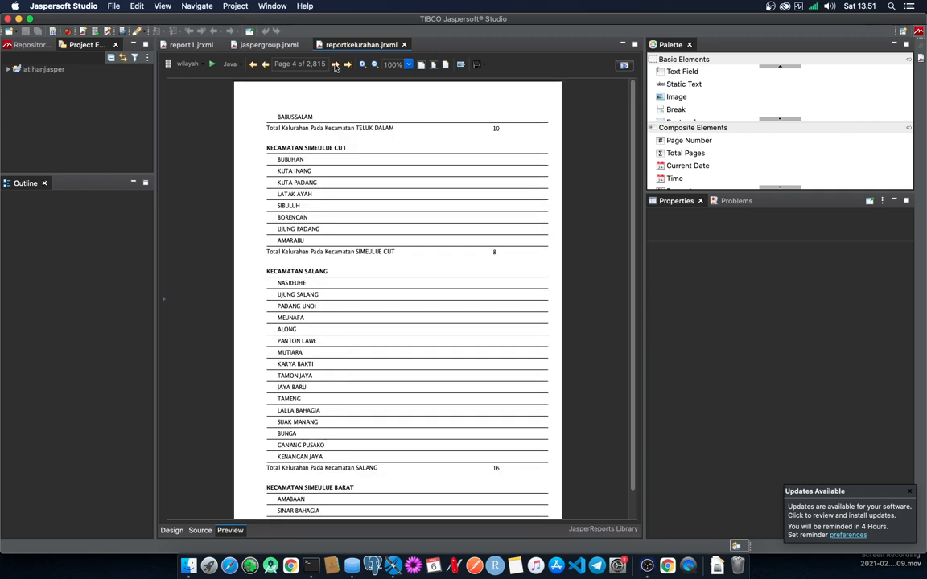
pyautogui.click(335, 65)
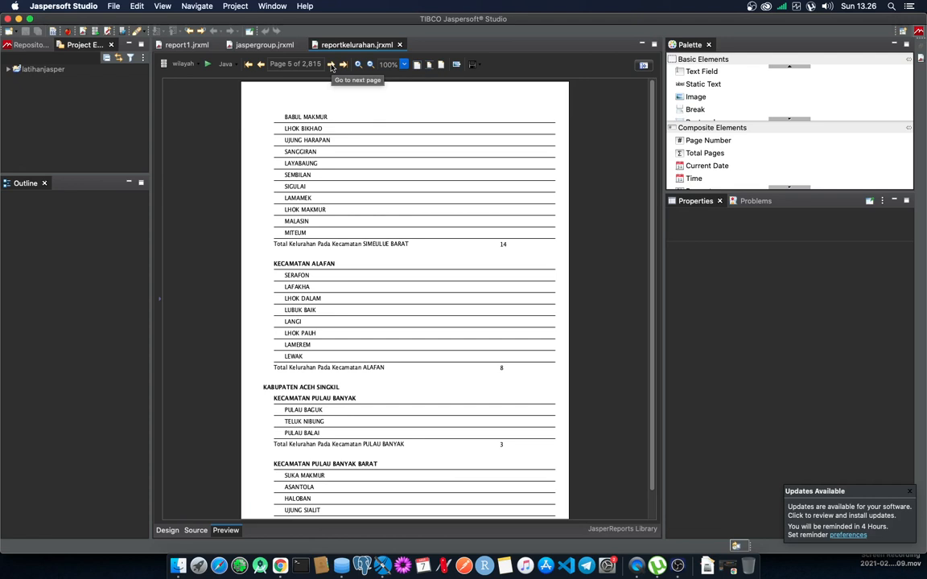
pyautogui.click(330, 64)
pyautogui.click(329, 64)
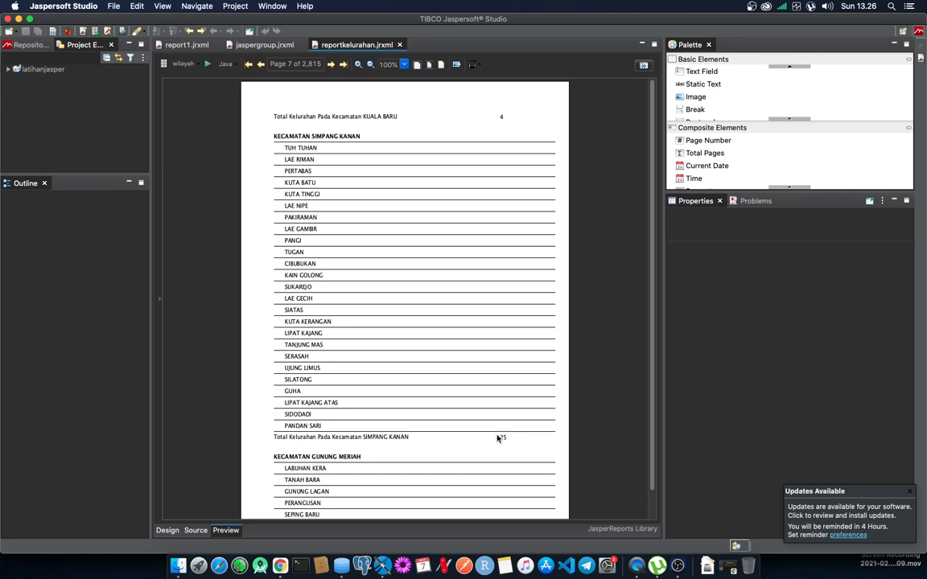
# Add a second group footer band, 50 px high, to the kotakab group
pyautogui.click(167, 530)
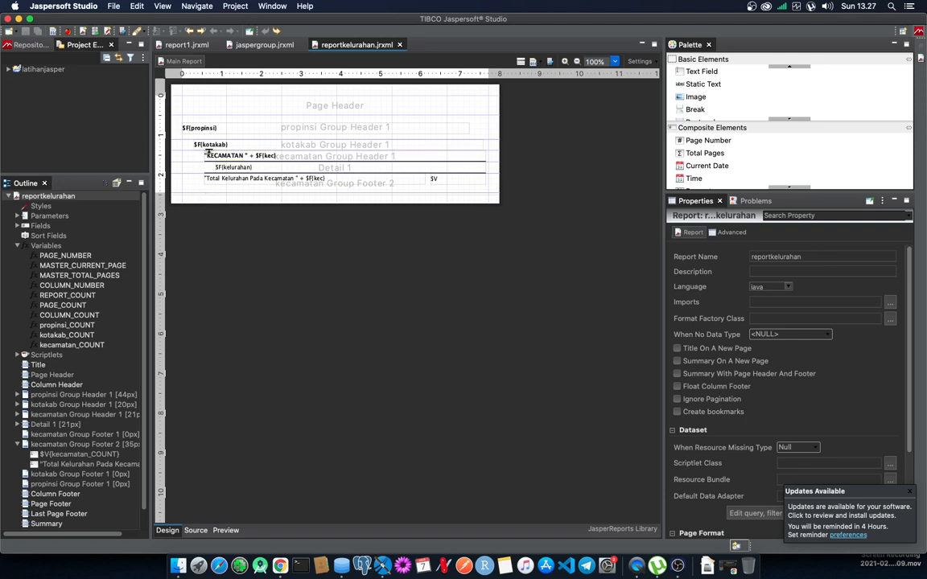
pyautogui.scroll(-2, 61, 414)
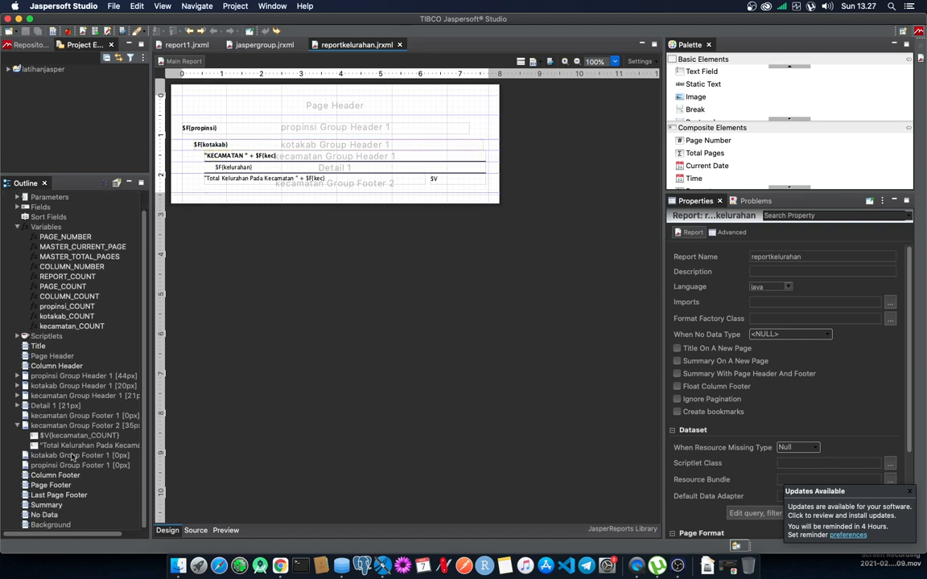
pyautogui.click(80, 376)
pyautogui.click(76, 396)
pyautogui.rightClick(75, 396)
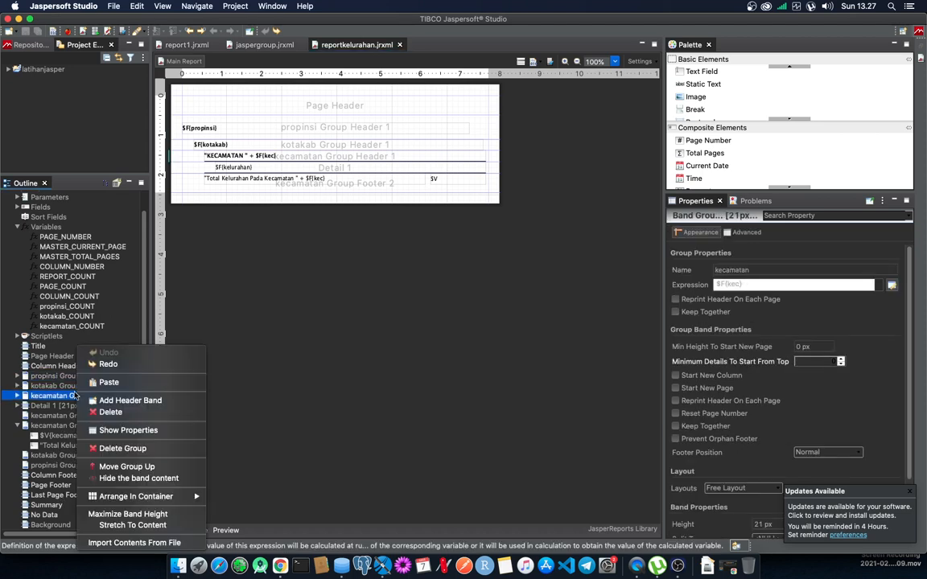
pyautogui.click(50, 457)
pyautogui.click(63, 455)
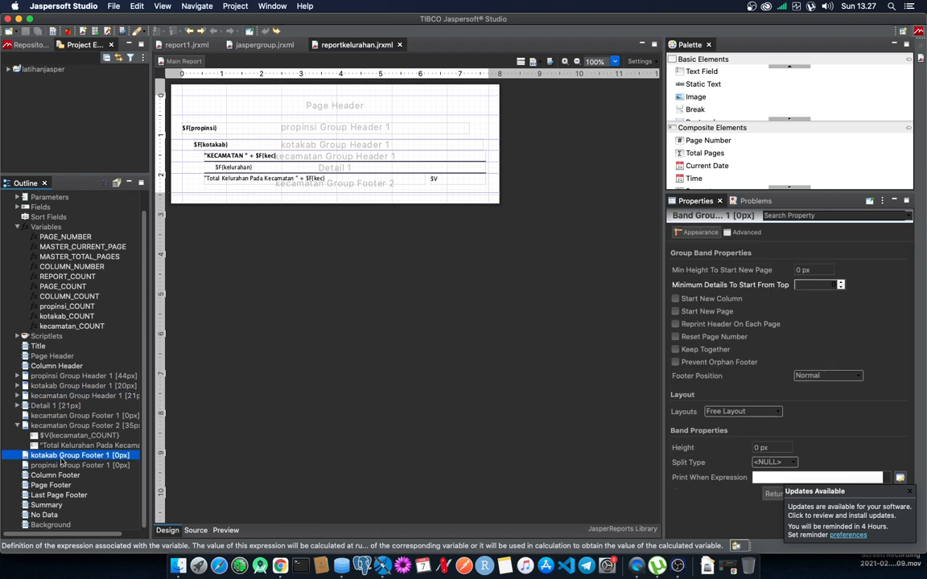
pyautogui.rightClick(64, 456)
pyautogui.click(100, 401)
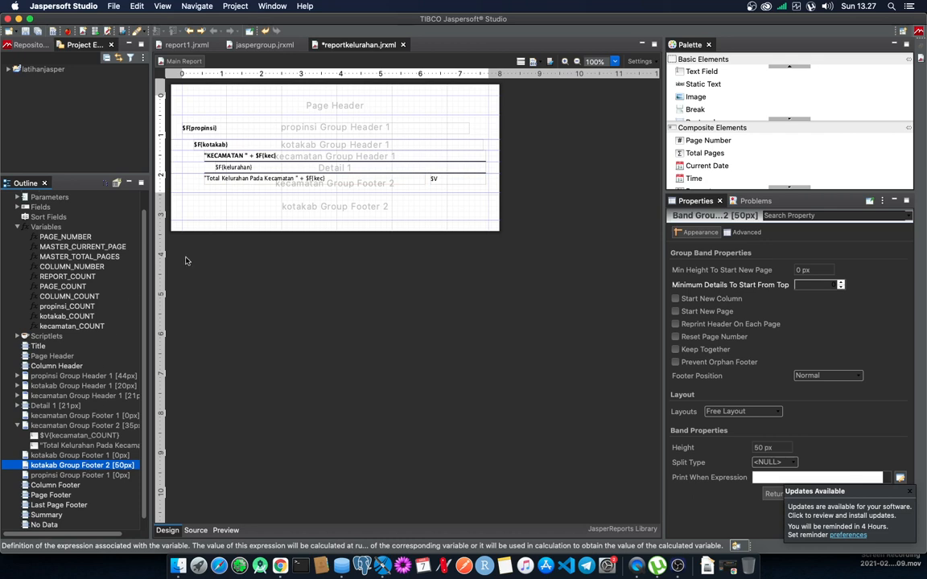
# Copy the kecamatan footer's total text field into the kotakab footer band and position it at x 20 px, y 0 px
pyautogui.click(242, 183)
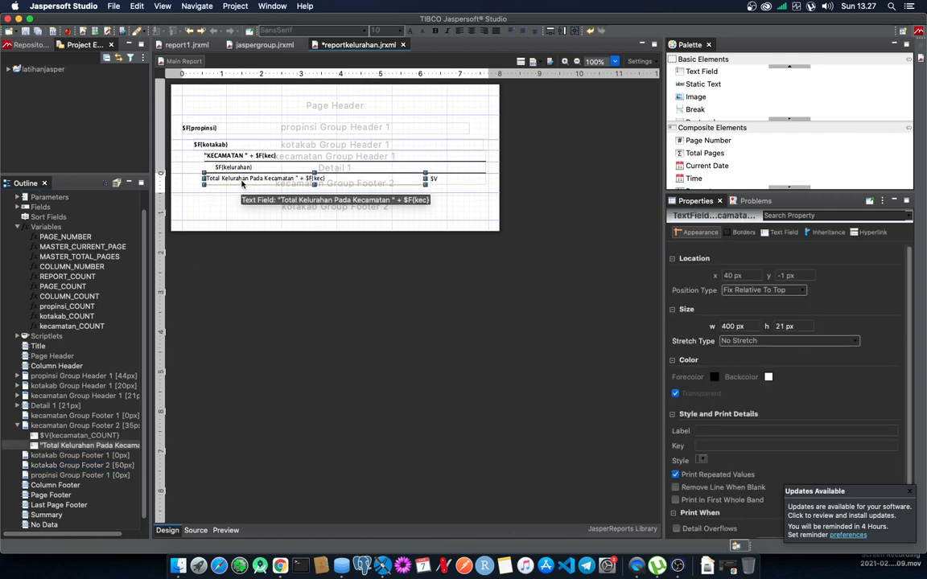
pyautogui.click(233, 205)
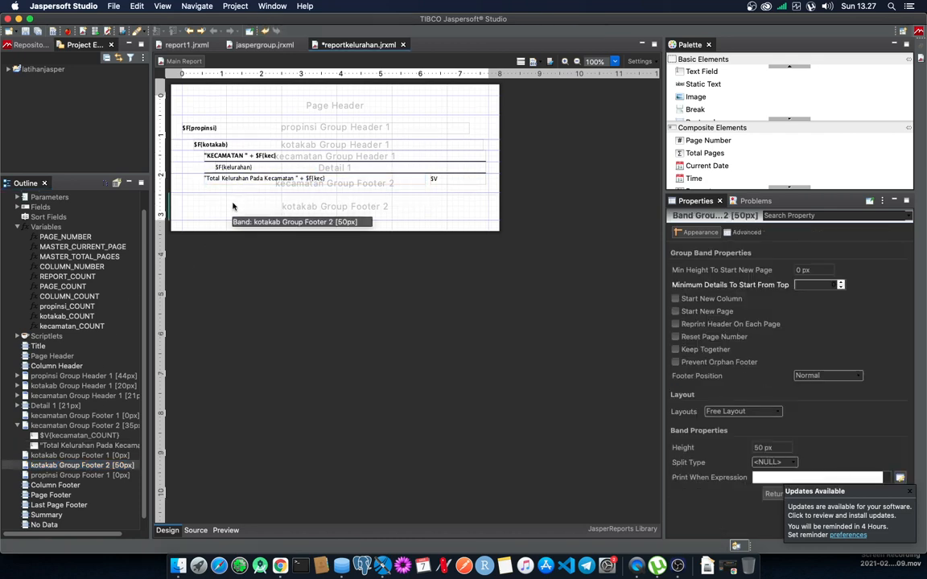
pyautogui.press('super+v')
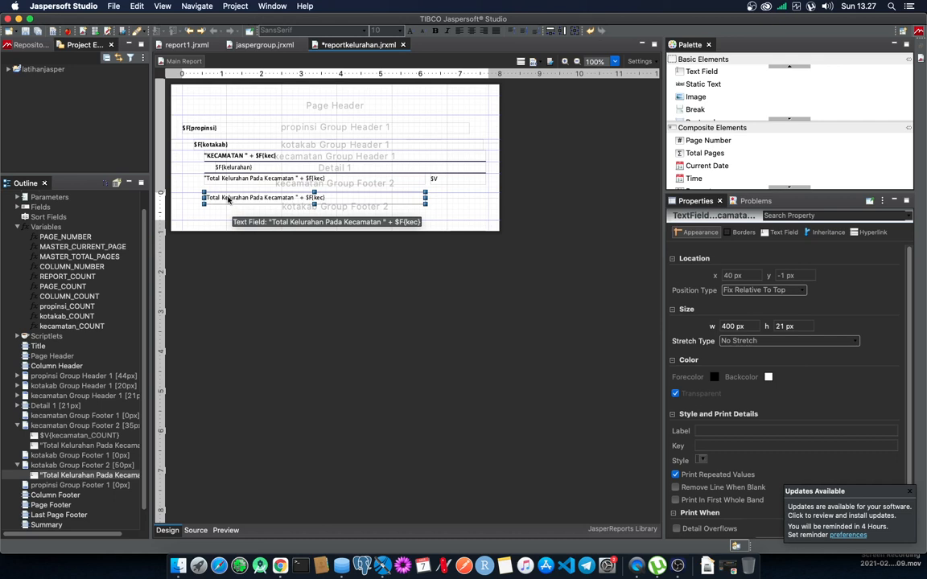
pyautogui.moveTo(229, 200); pyautogui.dragTo(224, 200)
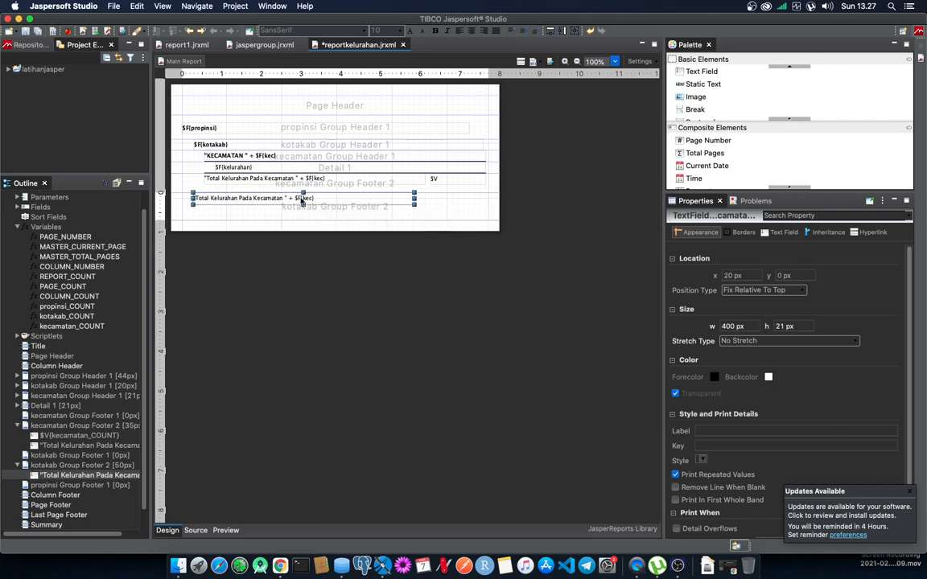
# Set the copied field's expression to "Total Kelurahan Pada Kabupaten /Kota " + $F{kotakab} and save the report
pyautogui.doubleClick(229, 200)
pyautogui.doubleClick(360, 96)
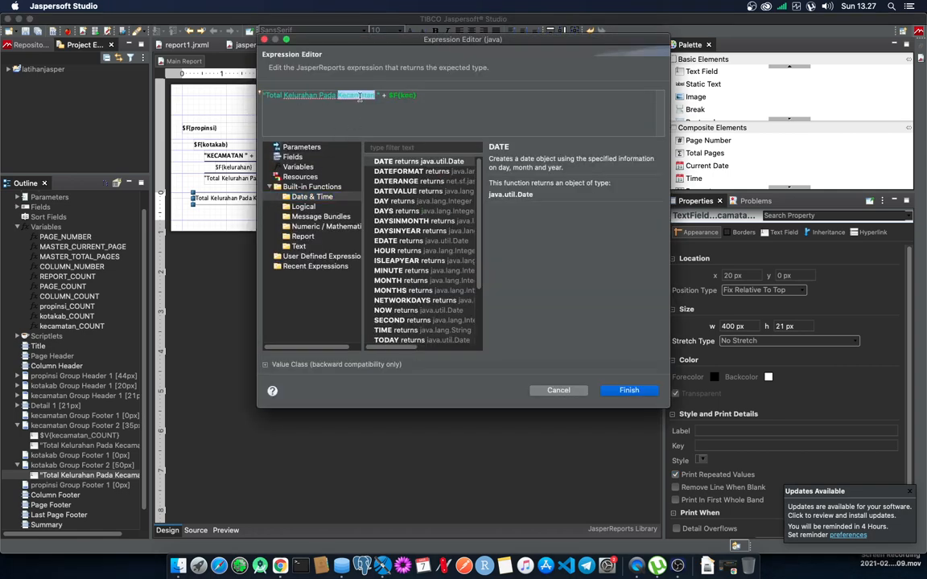
pyautogui.write('Kabupaten /Kota')
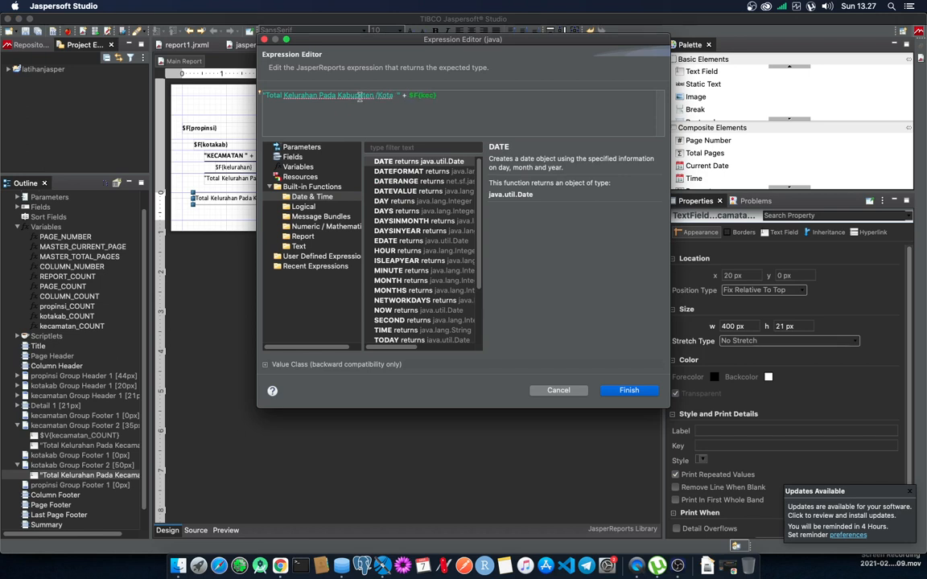
pyautogui.moveTo(408, 95); pyautogui.dragTo(470, 96)
pyautogui.click(295, 157)
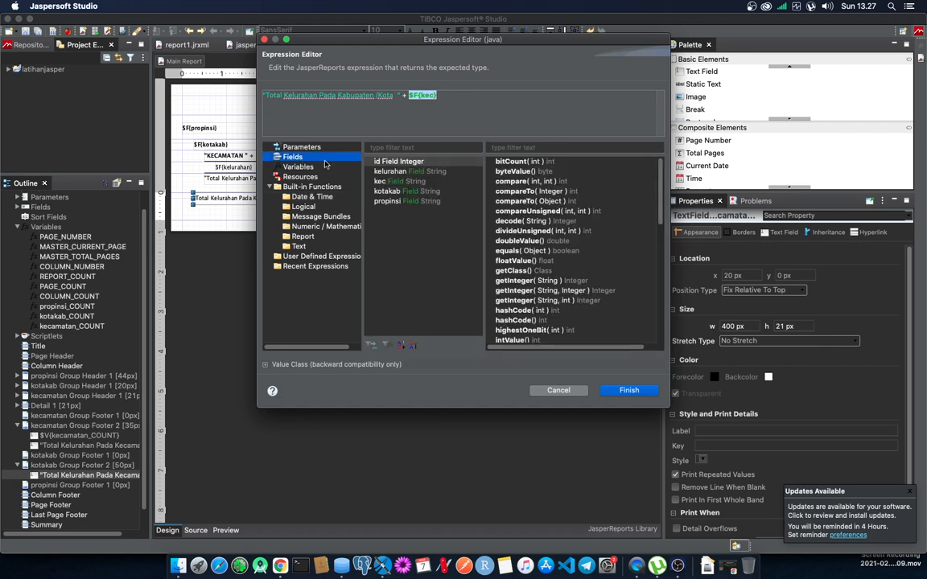
pyautogui.doubleClick(397, 195)
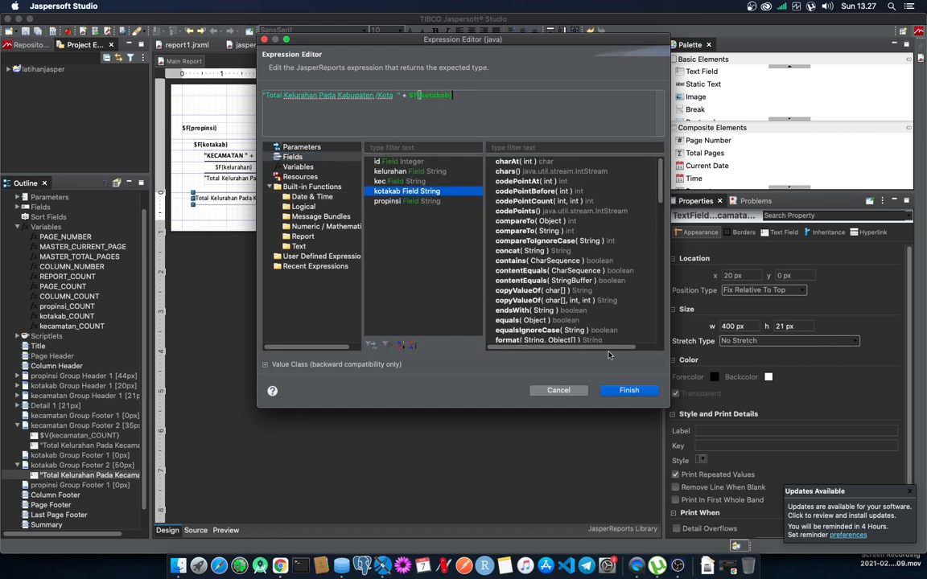
pyautogui.click(635, 391)
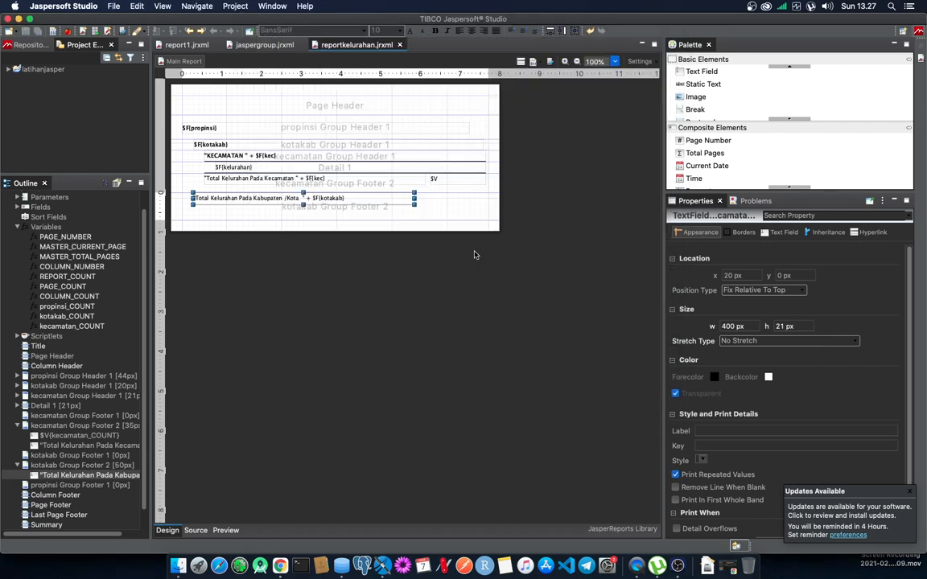
# Place the kotakab_COUNT variable in the kotakab footer at x 450 px, y 0 px, and align its text vertically to the middle
pyautogui.click(66, 317)
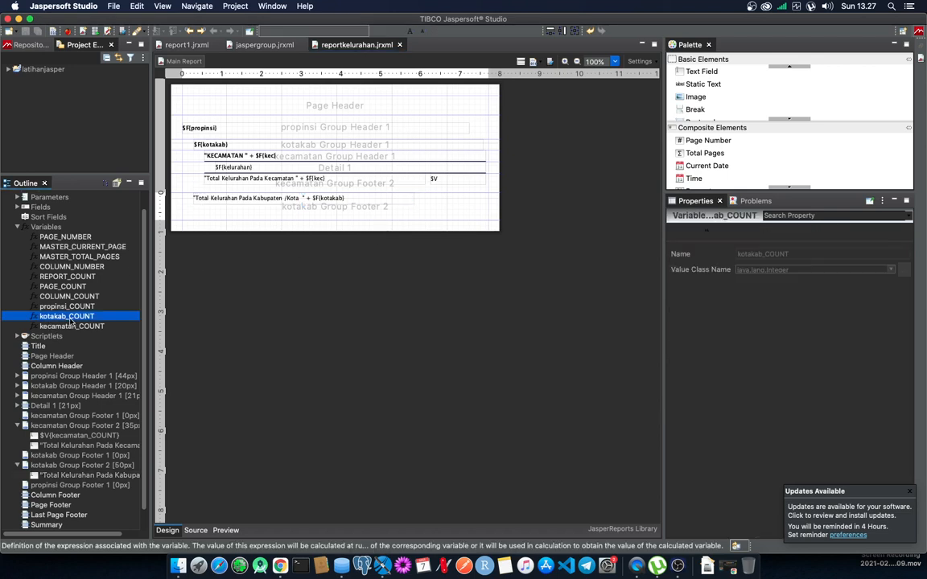
pyautogui.moveTo(63, 320); pyautogui.dragTo(442, 201)
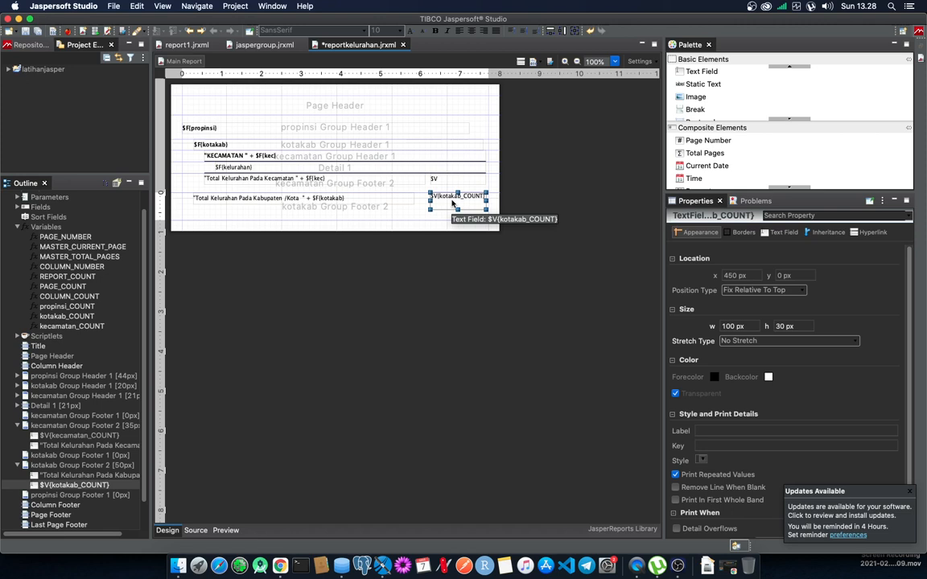
pyautogui.click(523, 32)
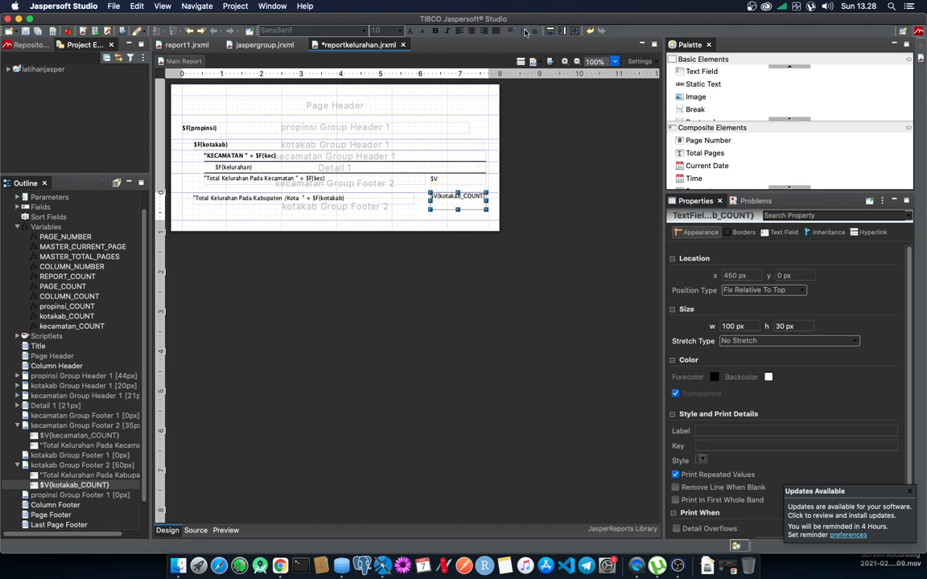
# Right-align the text of the kecamatan and kotakab count fields together and save the report
pyautogui.keyDown('shift'); pyautogui.click(453, 182); pyautogui.keyUp('shift')
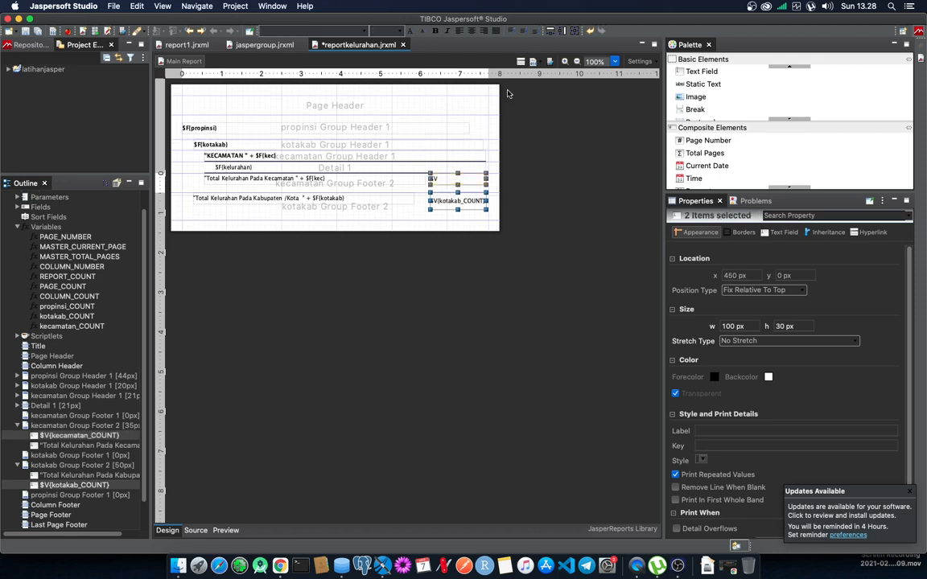
pyautogui.click(484, 32)
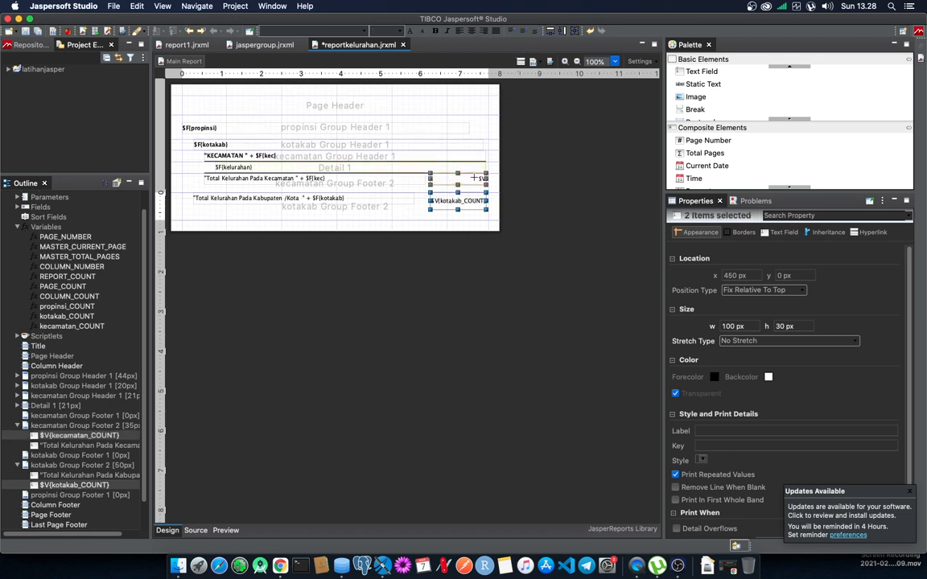
pyautogui.press('super+s')
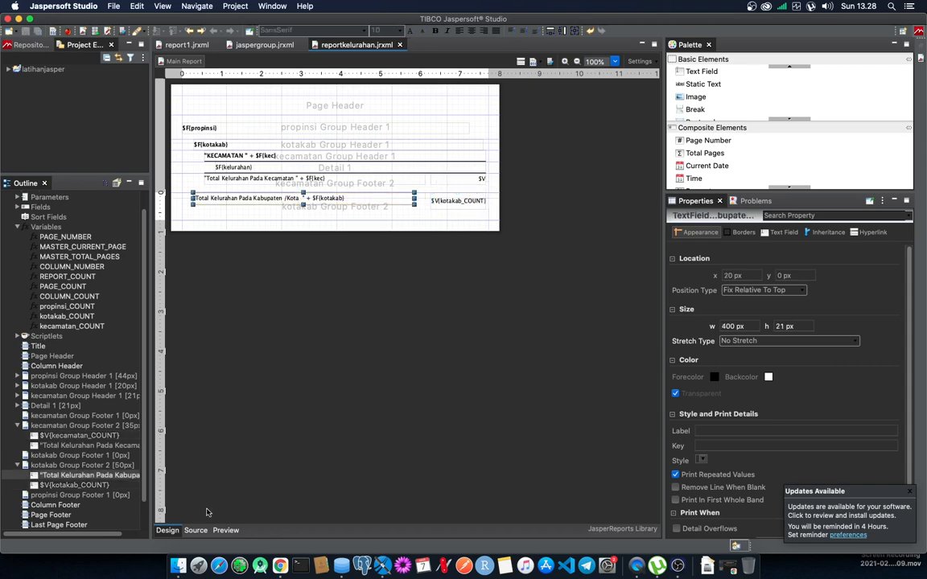
# Preview the report and check the kecamatan and kabupaten/kota totals through page 5
pyautogui.click(225, 531)
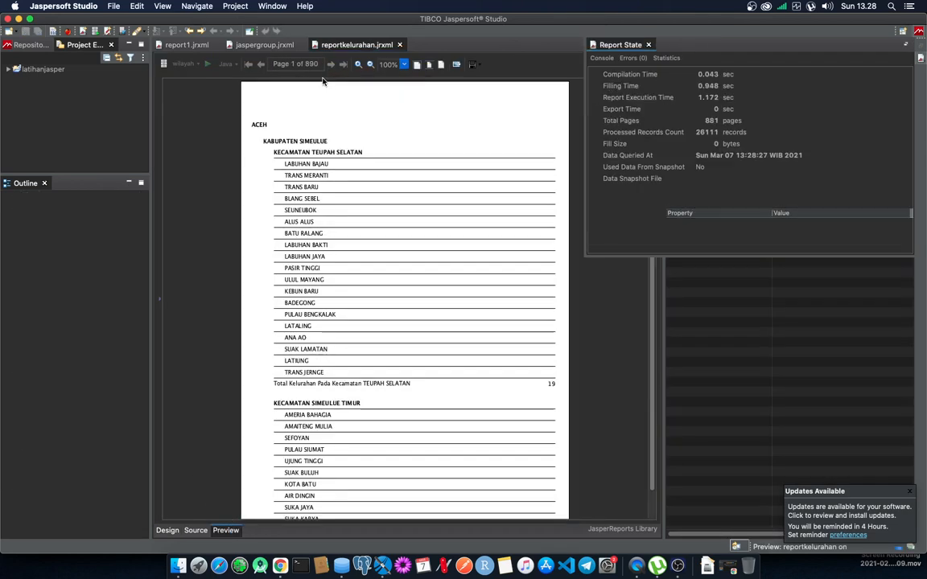
pyautogui.click(330, 64)
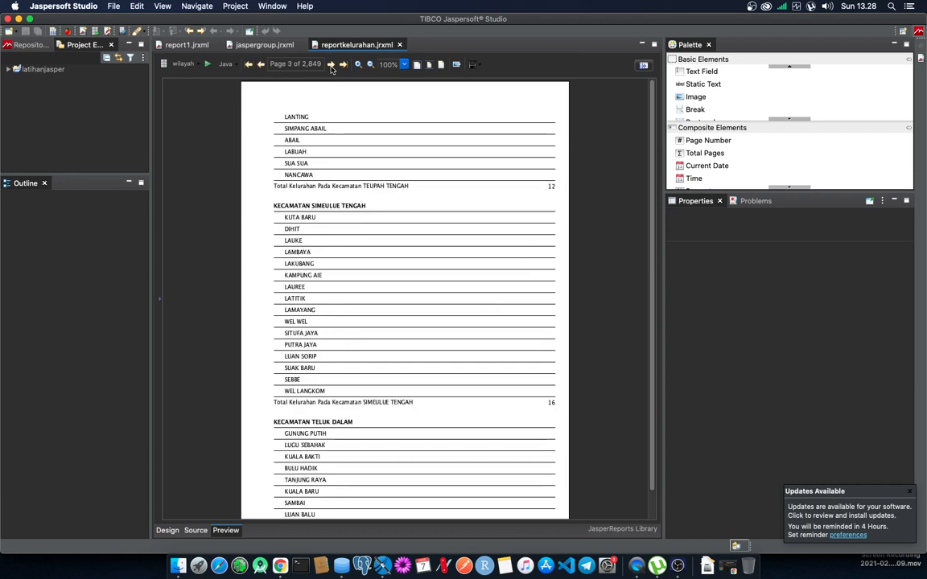
pyautogui.click(330, 65)
pyautogui.click(331, 64)
pyautogui.click(331, 65)
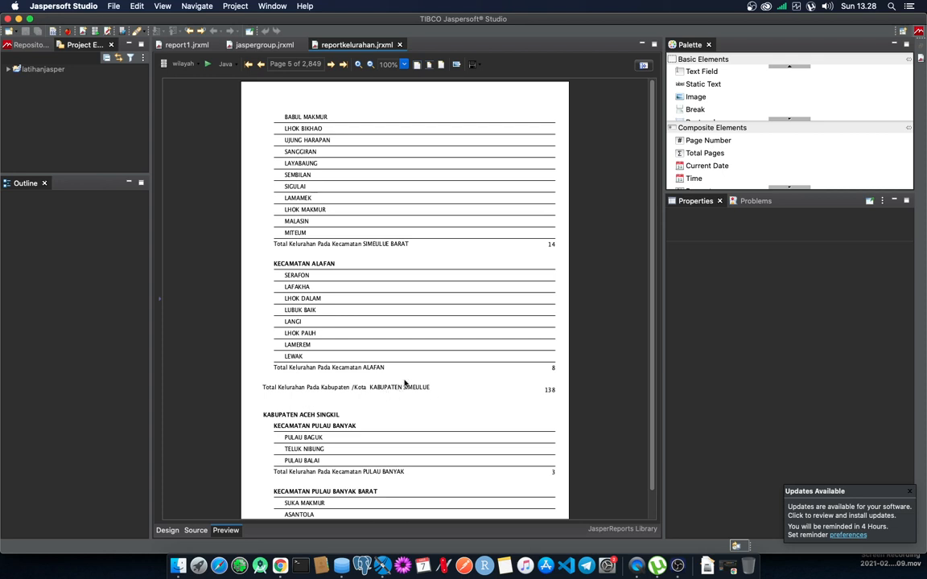
# Return to the report design and reduce the kecamatan footer band's height to 28 px
pyautogui.click(168, 530)
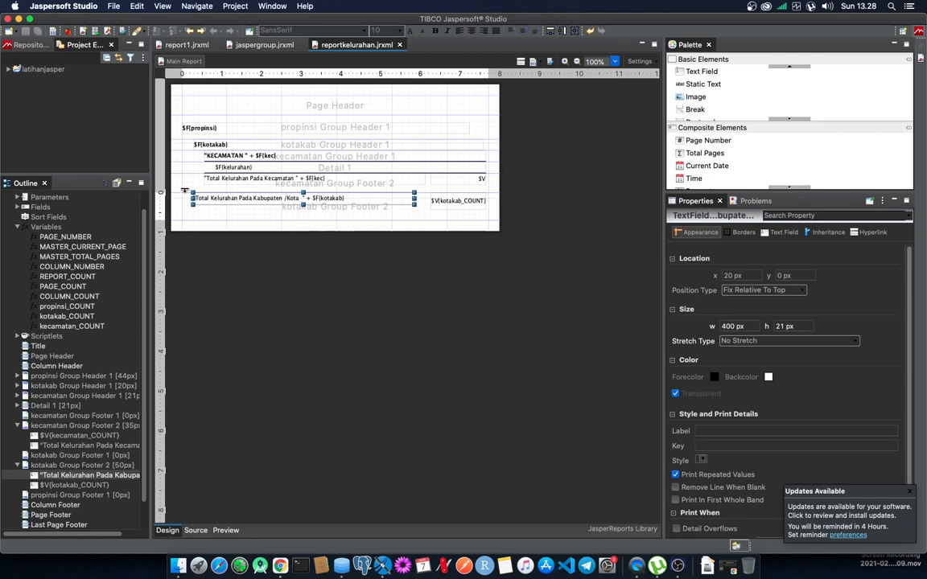
pyautogui.moveTo(184, 190); pyautogui.dragTo(184, 185)
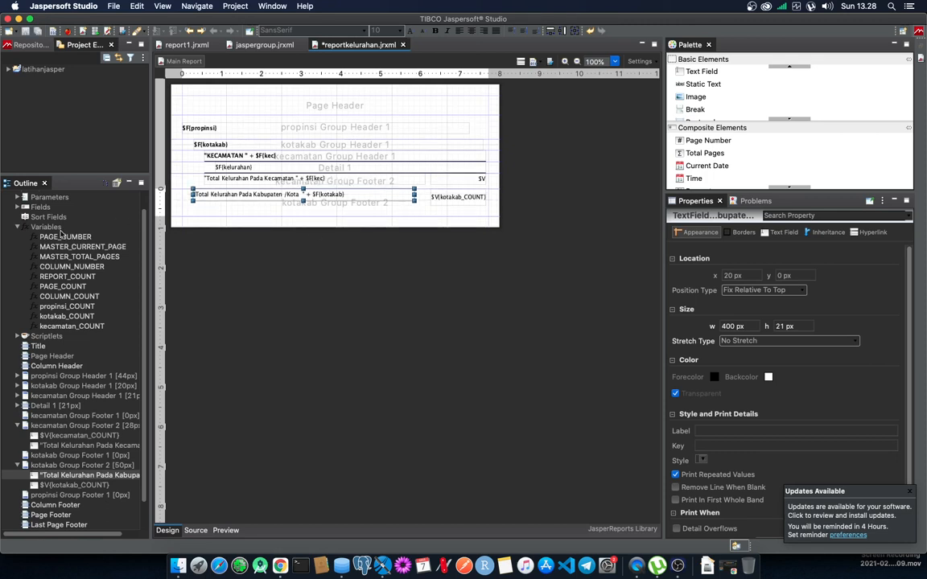
# Create a new report variable named totalkecamatantiapkabkota
pyautogui.click(59, 228)
pyautogui.rightClick(58, 228)
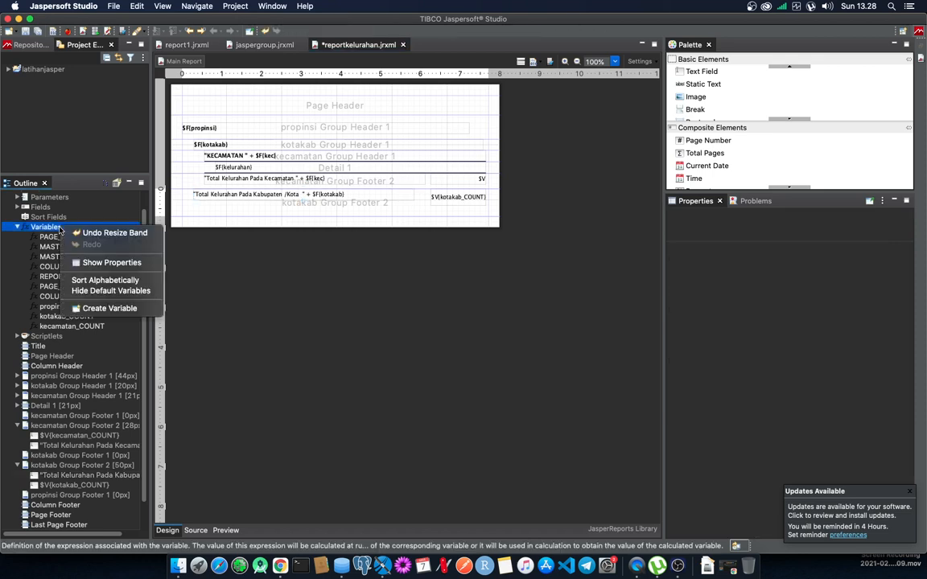
pyautogui.click(244, 327)
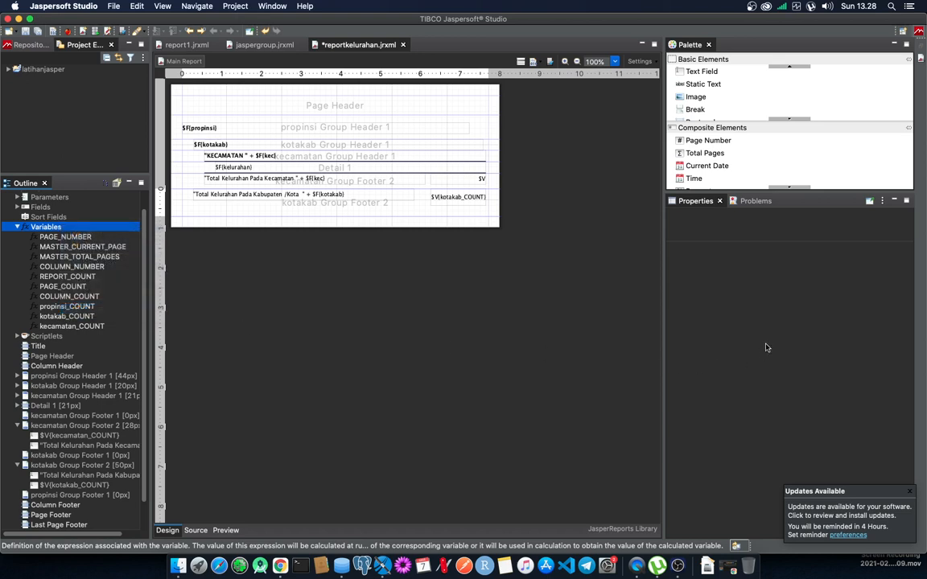
pyautogui.click(756, 254)
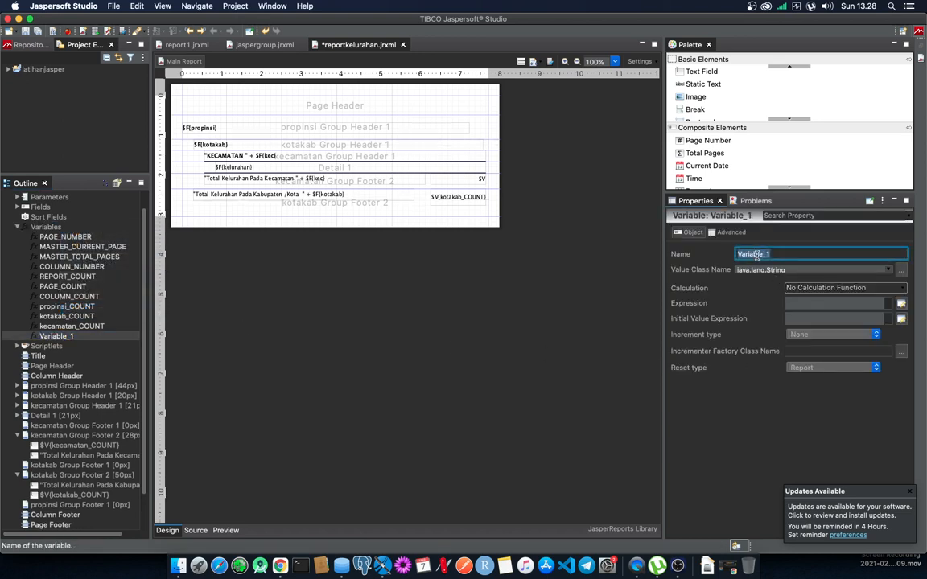
pyautogui.write('totalkecamatantiapkabkota')
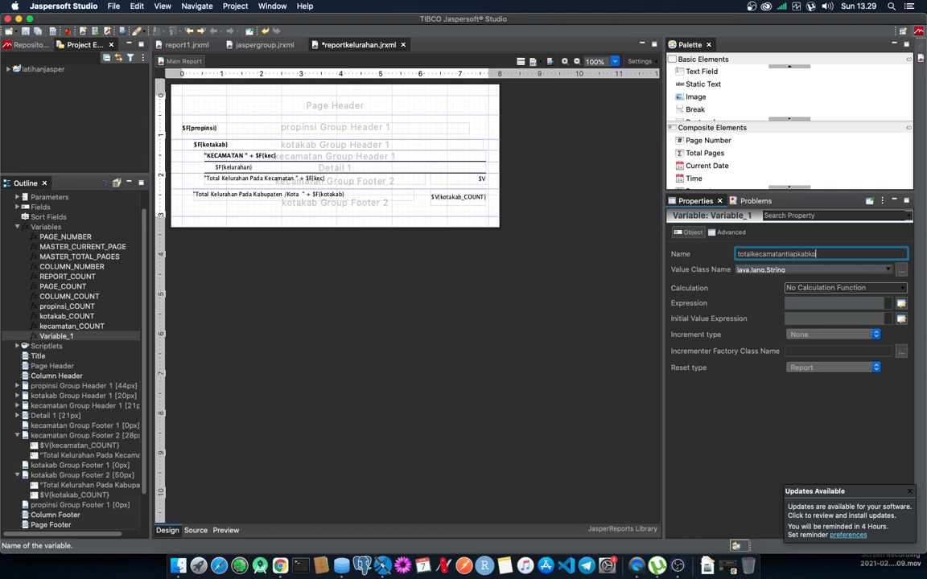
# Shorten the new variable's name to tkec_tiapkabkota
pyautogui.doubleClick(773, 255)
pyautogui.click(773, 255)
pyautogui.moveTo(784, 254); pyautogui.dragTo(754, 253)
pyautogui.press('BackSpace')
pyautogui.press('BackSpace')
pyautogui.press('BackSpace')
pyautogui.press('BackSpace')
pyautogui.press('BackSpace')
pyautogui.press('BackSpace')
pyautogui.press('BackSpace')
pyautogui.write('tkec_')
# Set the tkec_tiapkabkota variable's value class to java.lang.Integer and its calculation to Count
pyautogui.click(888, 272)
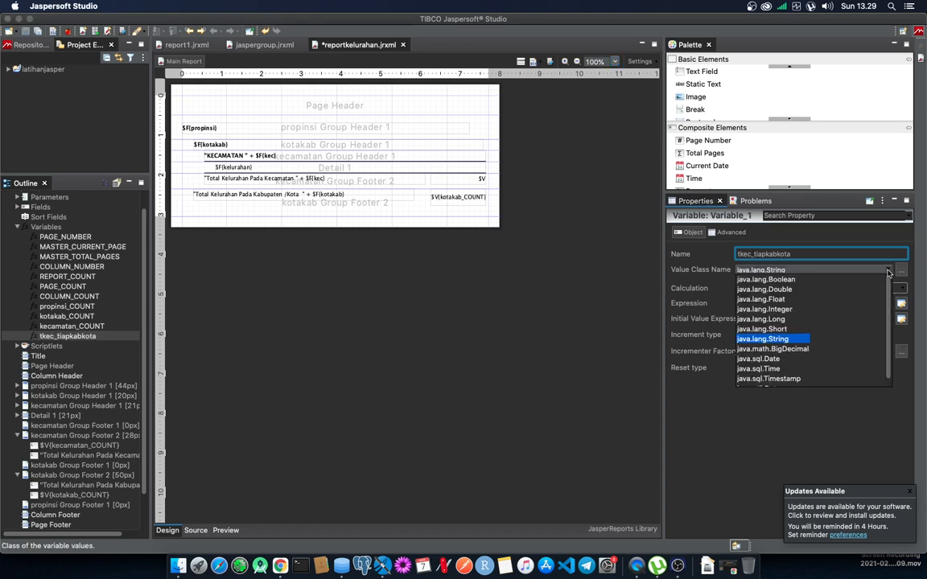
pyautogui.click(798, 307)
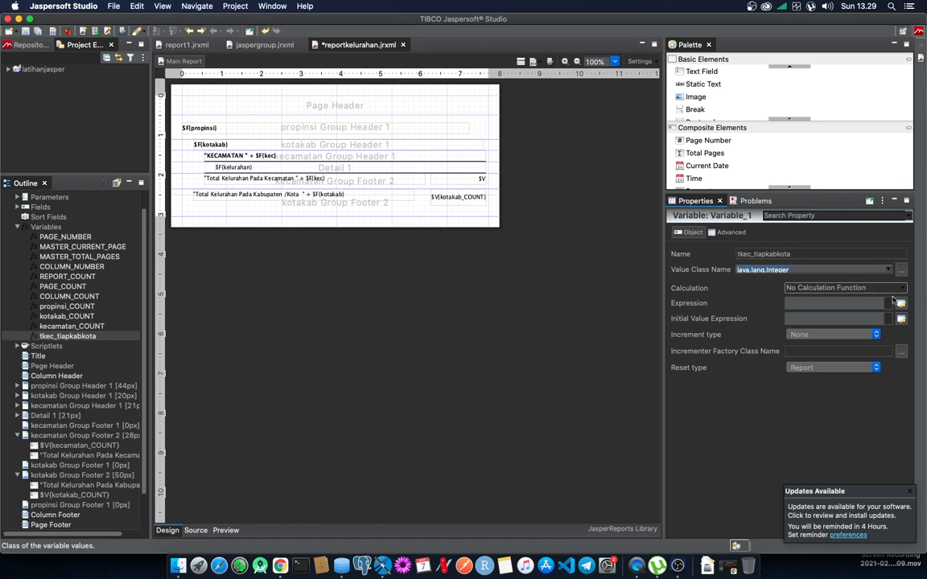
pyautogui.click(814, 288)
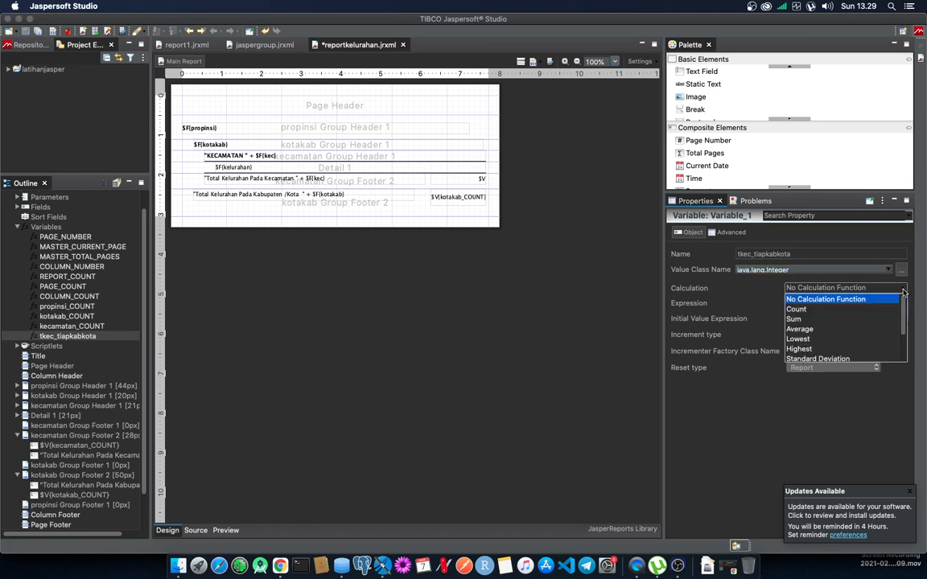
pyautogui.click(834, 310)
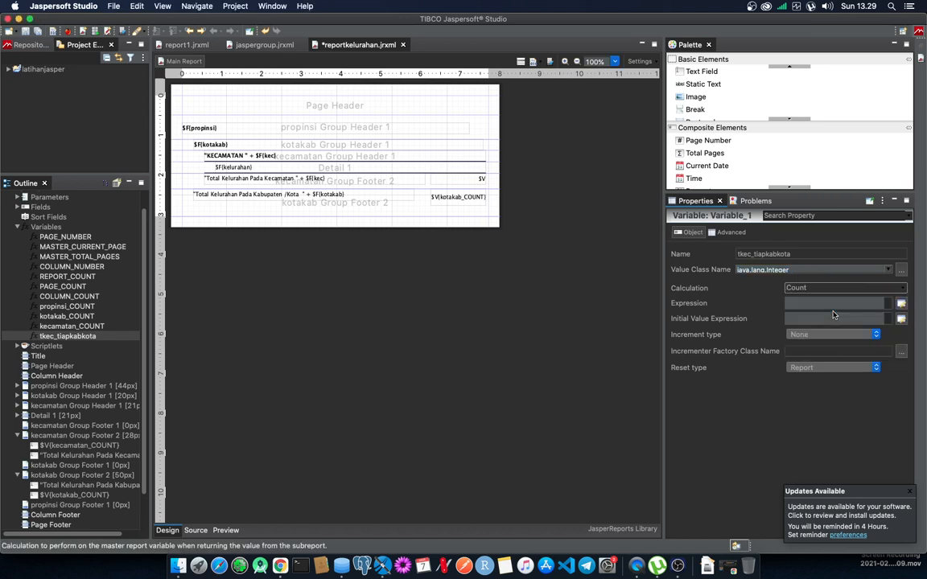
pyautogui.click(825, 303)
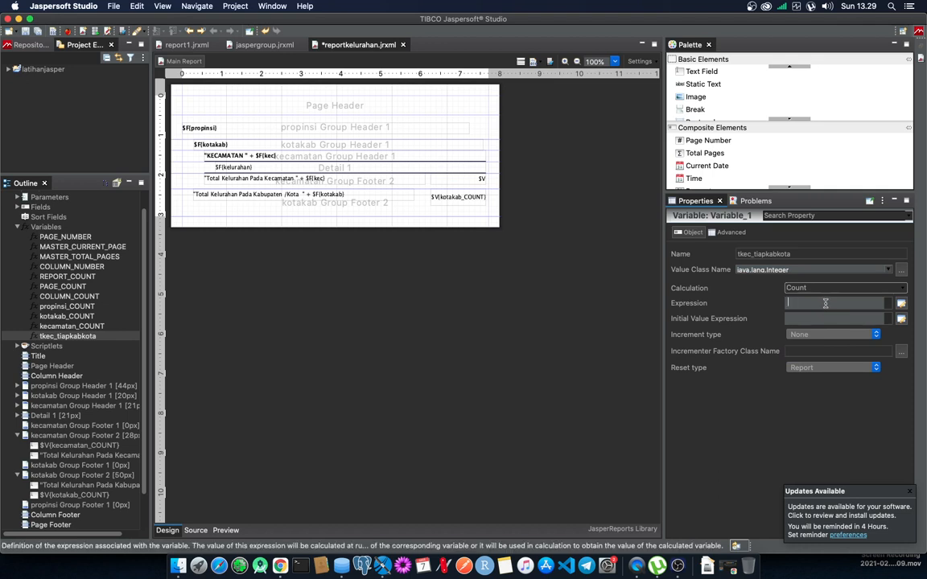
pyautogui.click(900, 304)
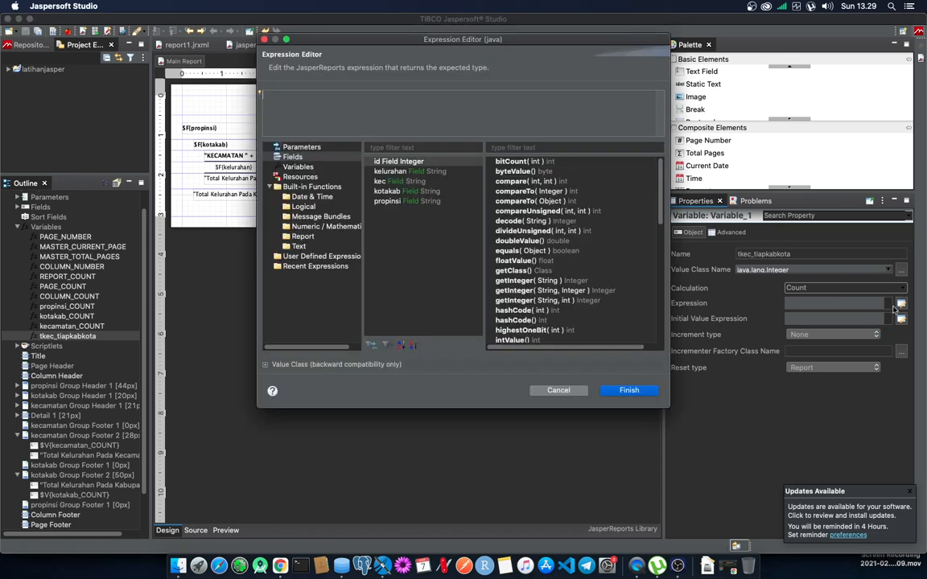
pyautogui.click(400, 182)
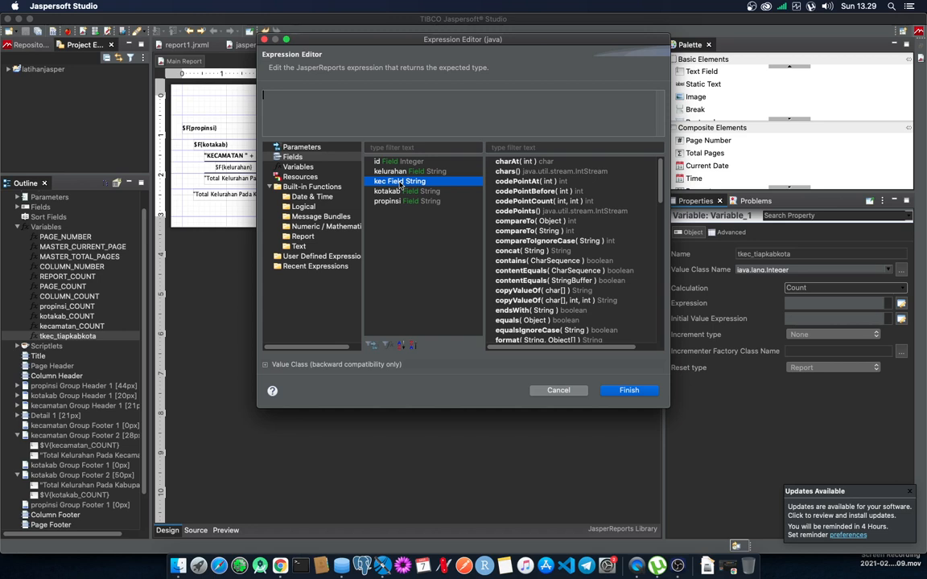
pyautogui.press('Escape')
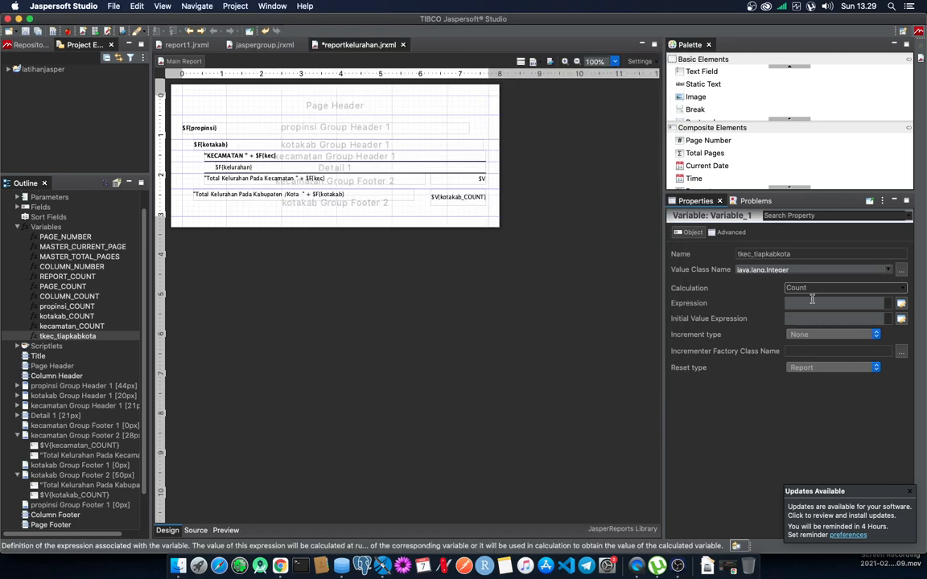
pyautogui.write('1')
# Set the tkec_tiapkabkota variable's expression to $F{kec} and save the report
pyautogui.click(901, 304)
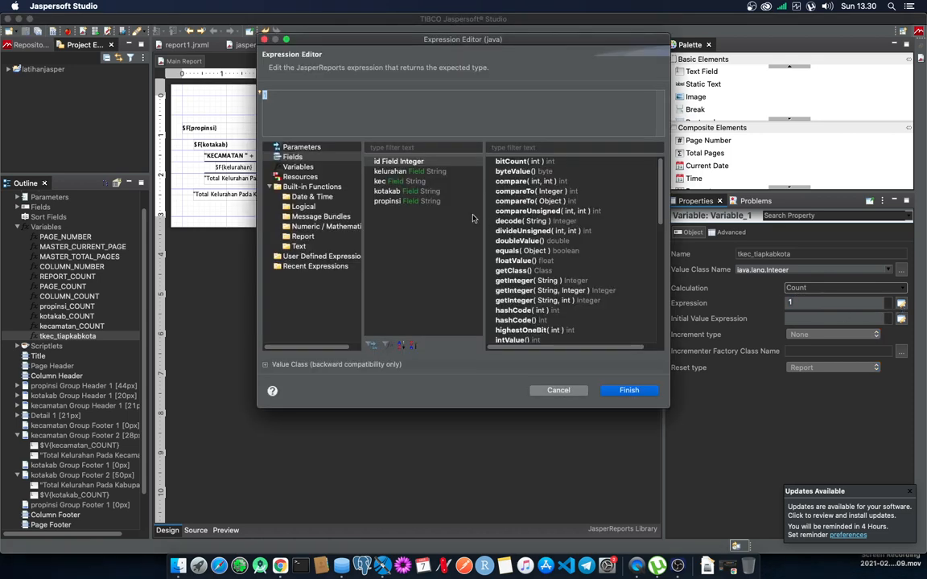
pyautogui.doubleClick(416, 184)
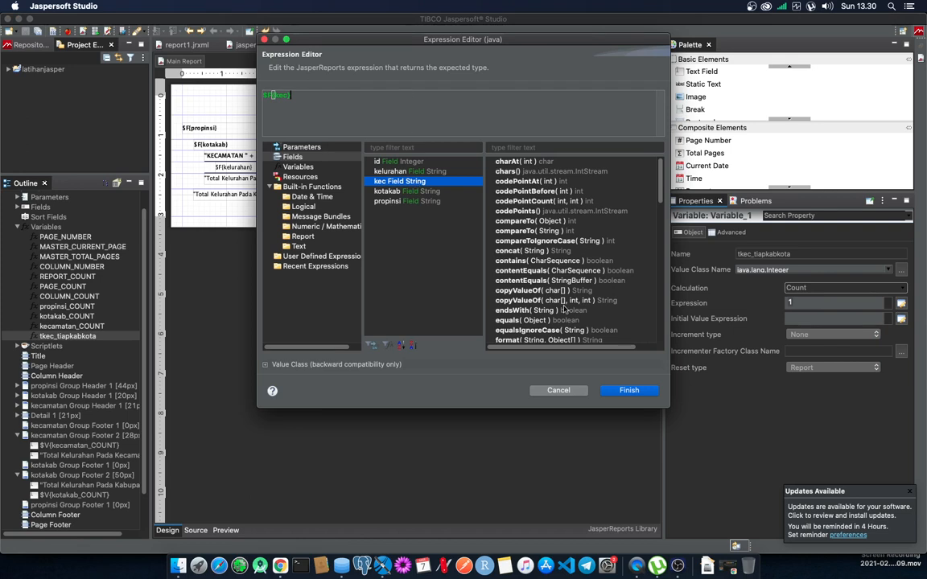
pyautogui.click(630, 391)
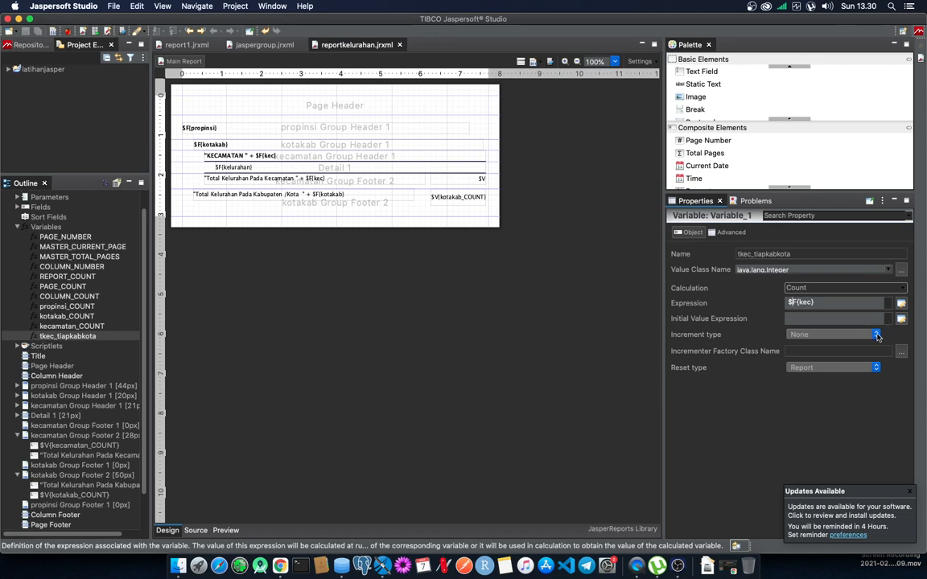
# Set the tkec_tiapkabkota variable's increment type to [Group] kecamatan and its reset type to [Group] kotakab
pyautogui.click(877, 334)
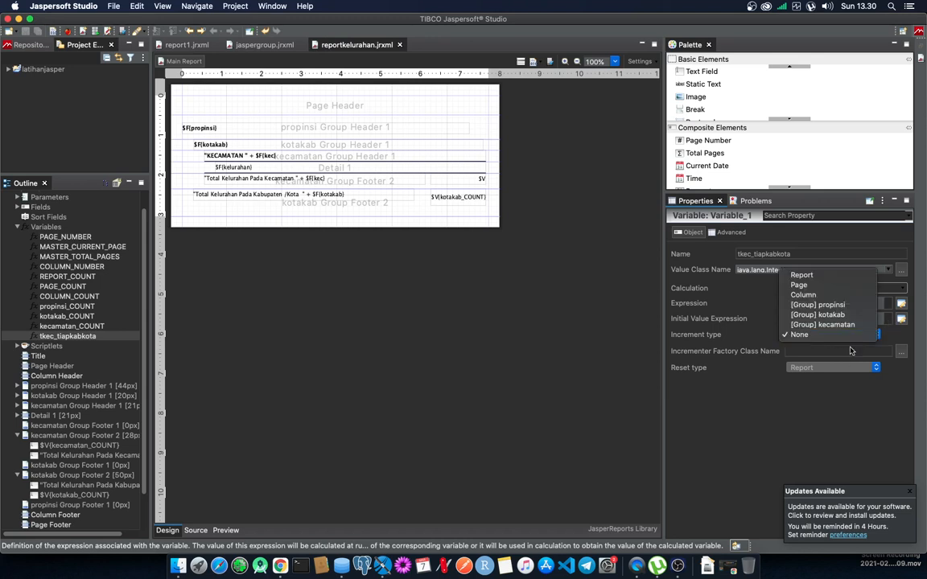
pyautogui.click(850, 326)
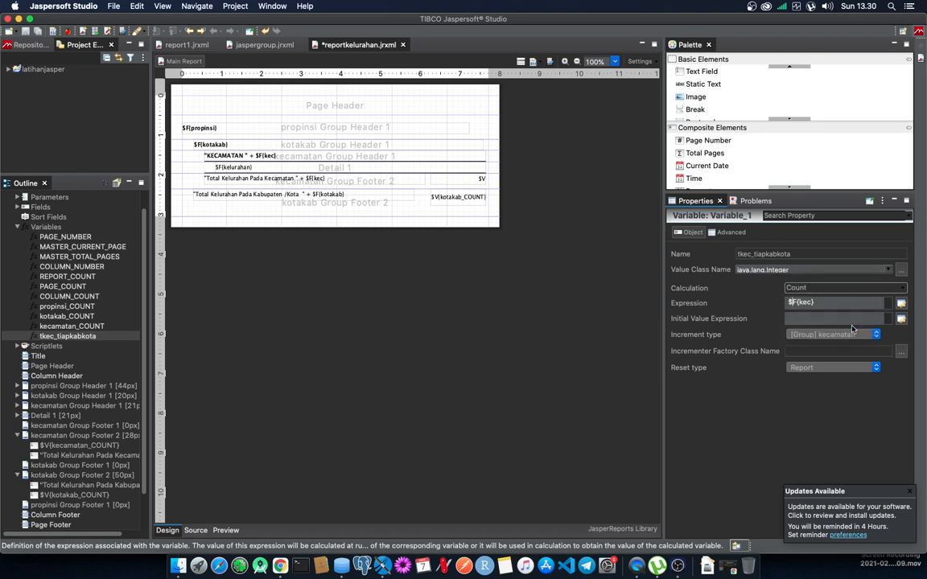
pyautogui.click(836, 303)
pyautogui.moveTo(839, 304); pyautogui.dragTo(777, 297)
pyautogui.click(812, 370)
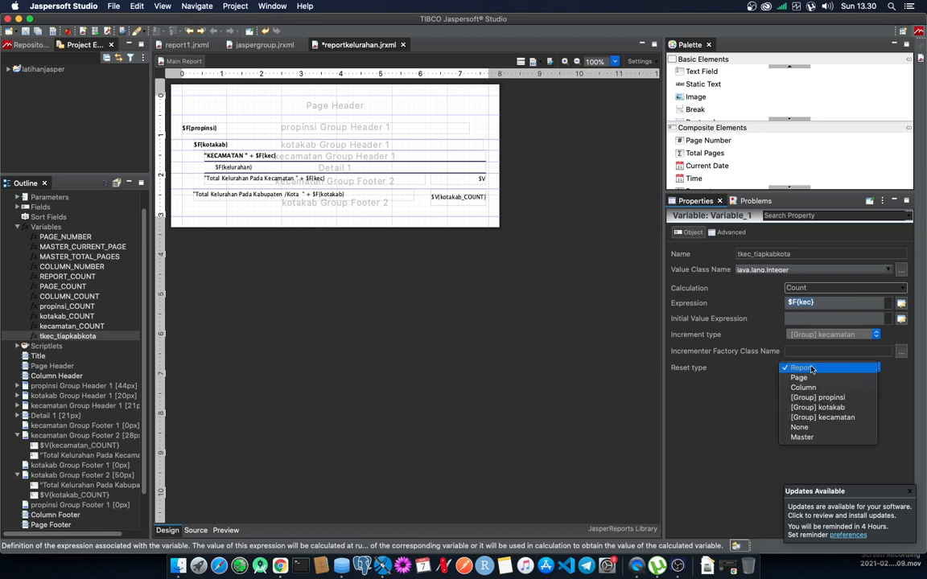
pyautogui.click(819, 408)
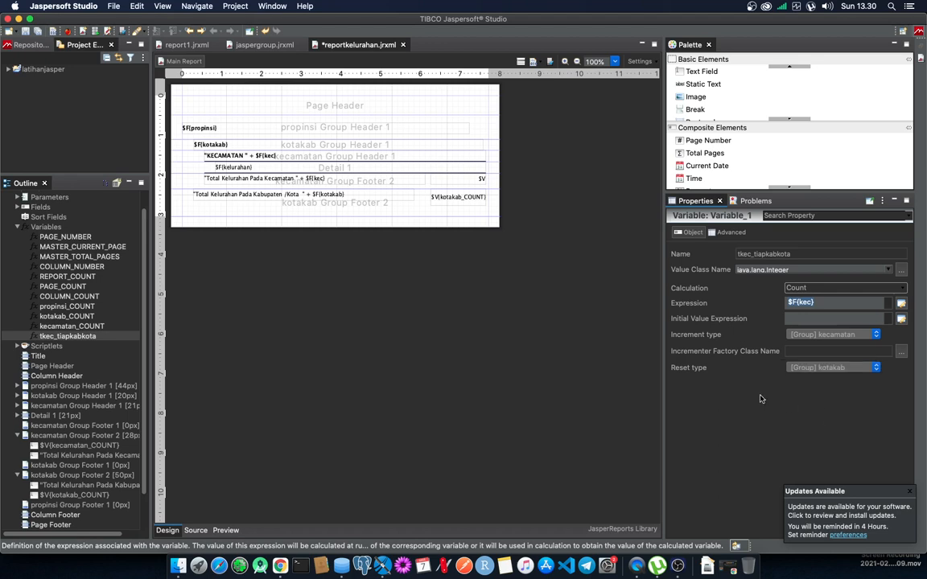
# Replace the tkec_tiapkabkota variable's expression with 1
pyautogui.click(796, 303)
pyautogui.write('1')
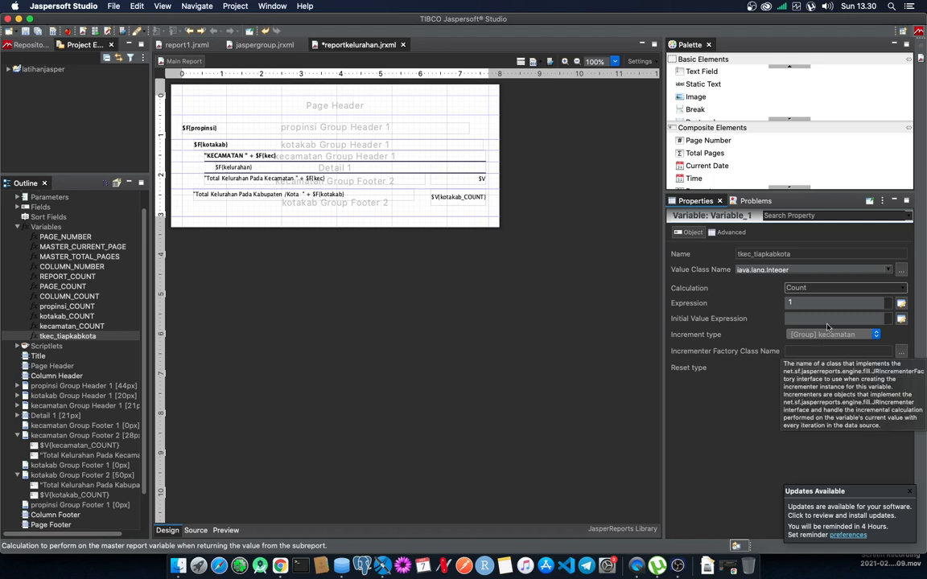
pyautogui.click(467, 296)
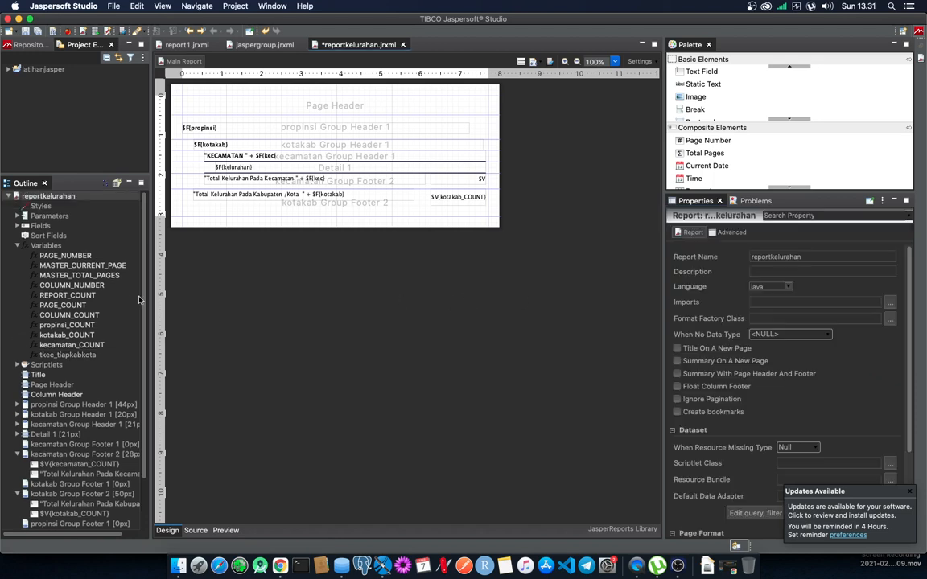
# Duplicate the kelurahan total label in kotakab Group Footer 2 directly below itself and reword the copy as "Total Kecamatan Pada Kabupaten /Kota"
pyautogui.click(246, 202)
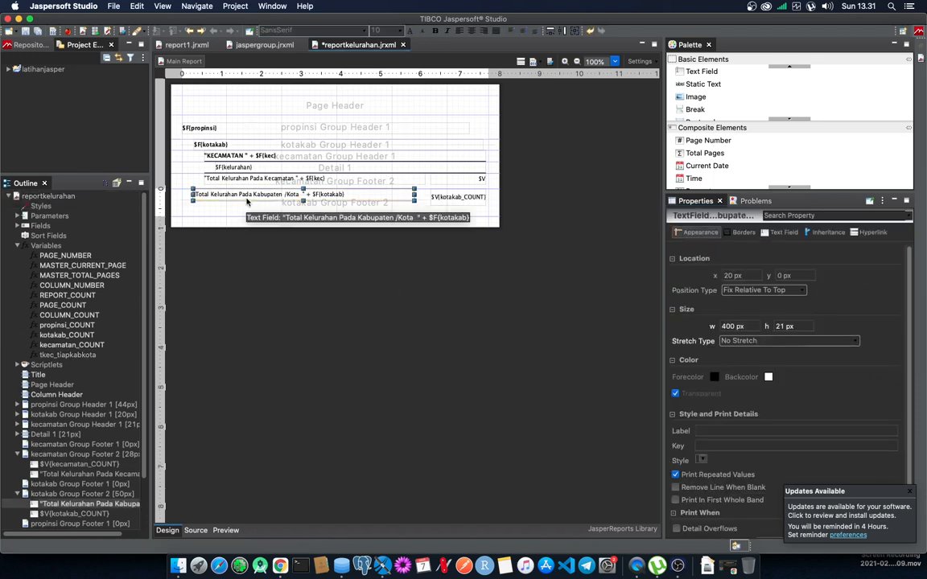
pyautogui.click(239, 212)
pyautogui.moveTo(243, 202); pyautogui.dragTo(211, 206)
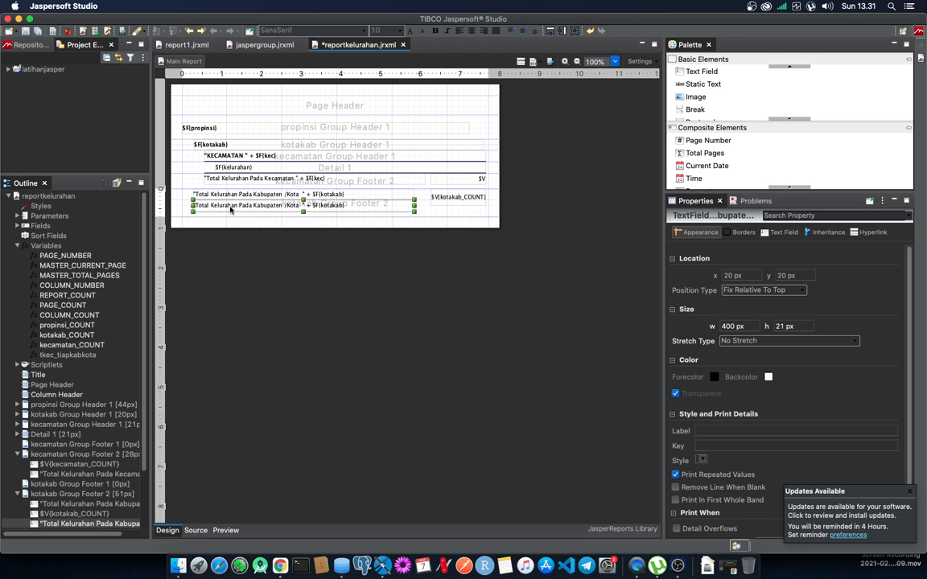
pyautogui.doubleClick(229, 208)
pyautogui.moveTo(284, 95); pyautogui.dragTo(311, 96)
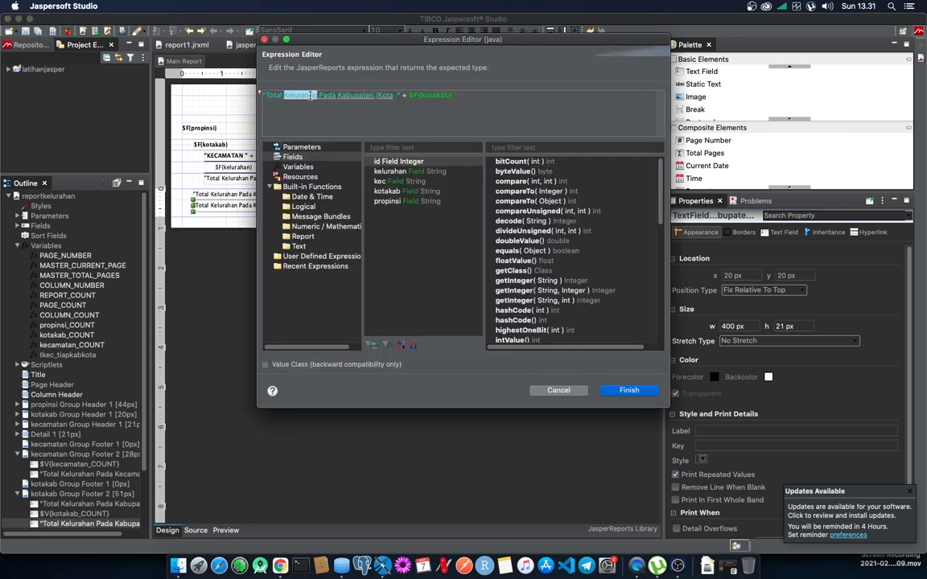
pyautogui.write('Kecamat')
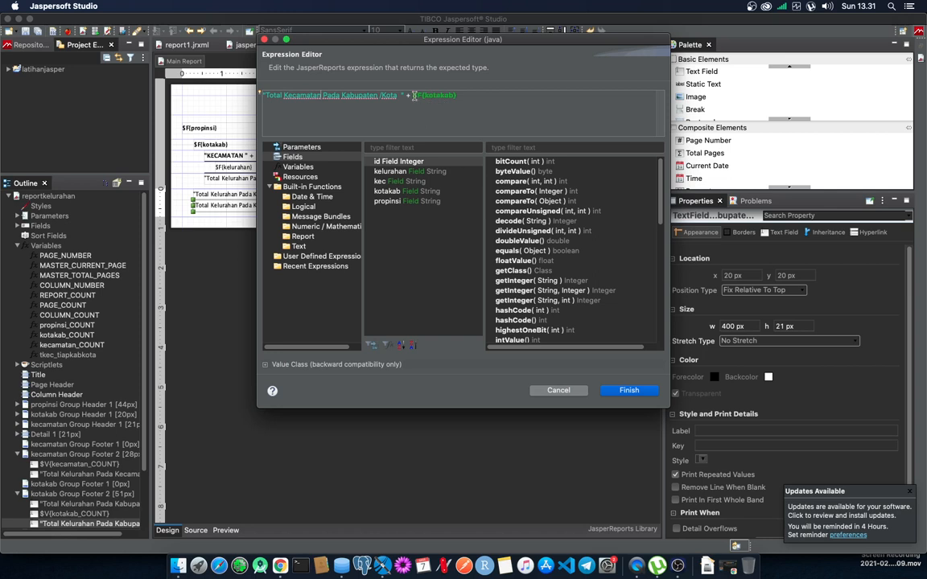
pyautogui.click(629, 390)
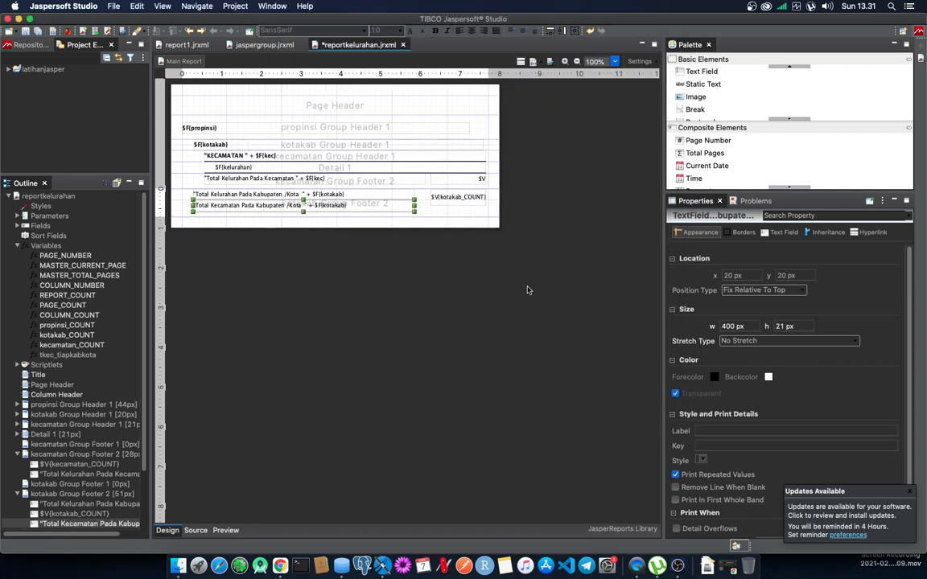
# Place the tkec_tiapkabkota variable in kotakab Group Footer 2 beside the kecamatan label, at about x 450, y 21 px
pyautogui.click(69, 355)
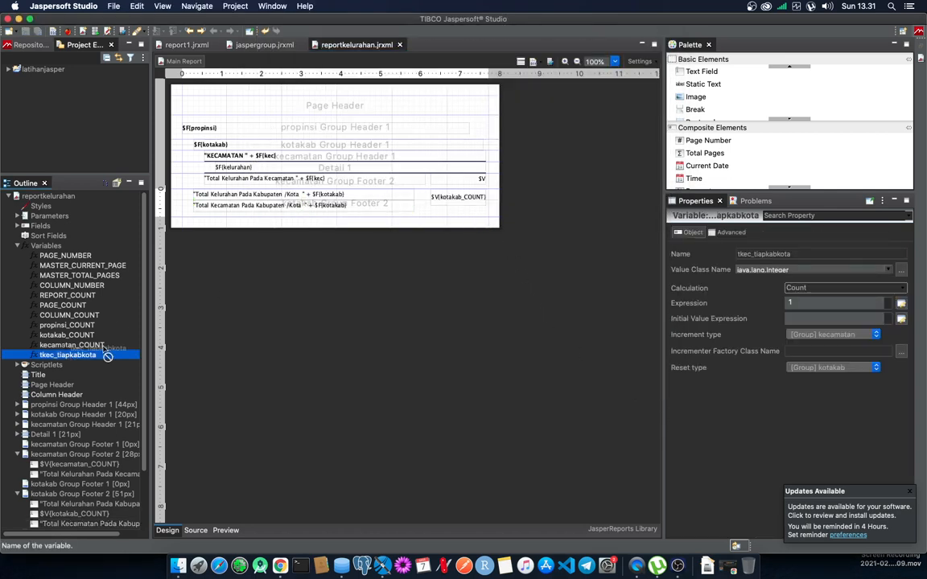
pyautogui.moveTo(108, 355); pyautogui.dragTo(458, 211)
pyautogui.click(446, 199)
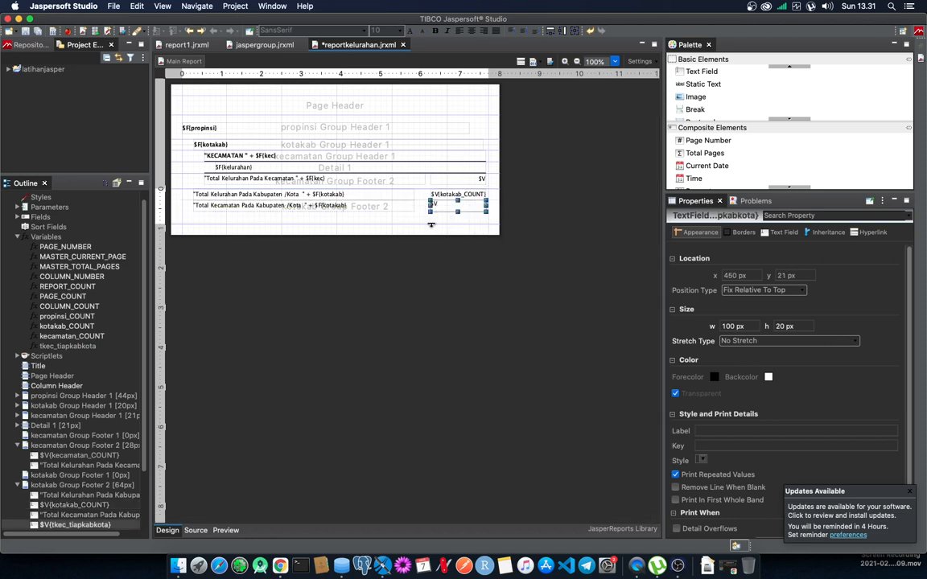
# Make the three footer count fields bold, right-align the tkec_tiapkabkota field and save the report
pyautogui.keyDown('shift'); pyautogui.click(457, 195); pyautogui.keyUp('shift')
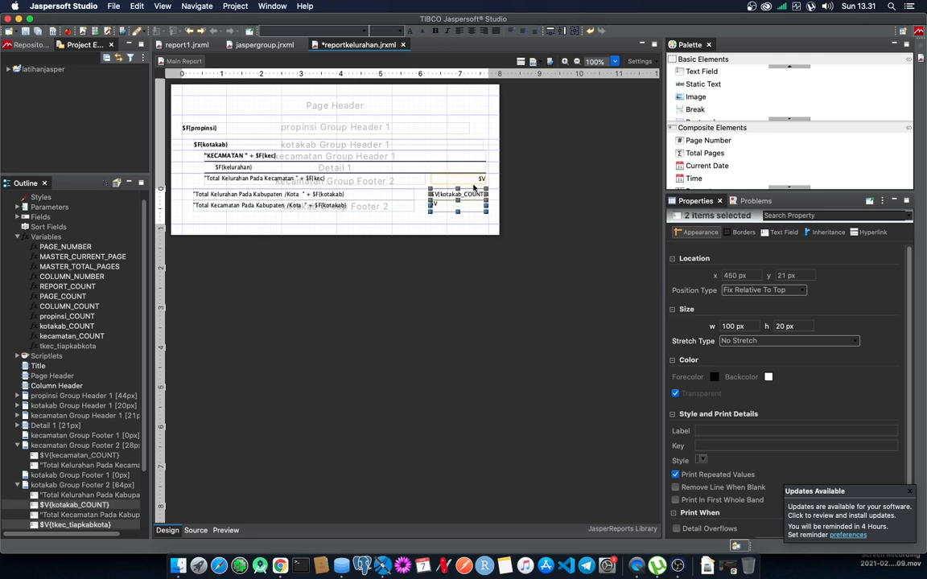
pyautogui.keyDown('shift'); pyautogui.click(480, 180); pyautogui.keyUp('shift')
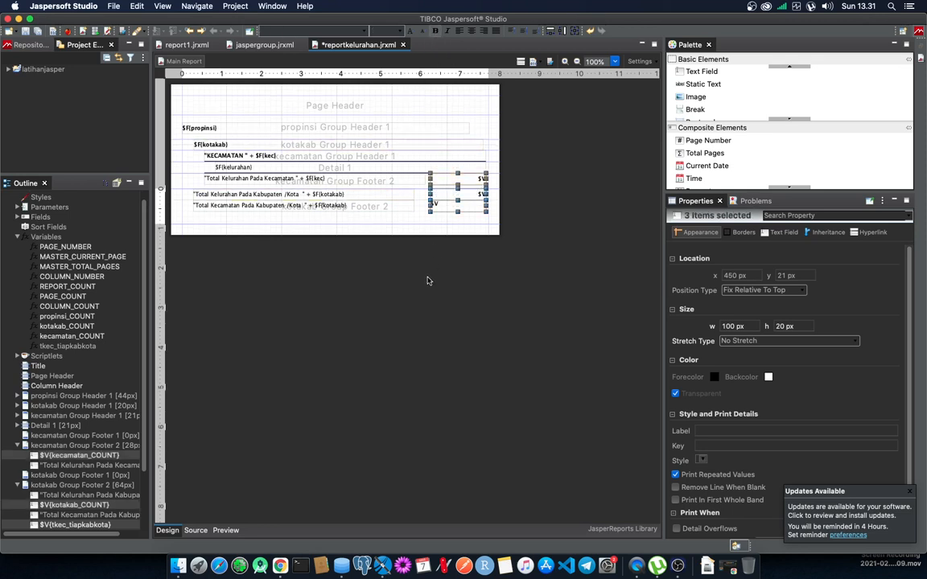
pyautogui.click(428, 279)
pyautogui.click(454, 205)
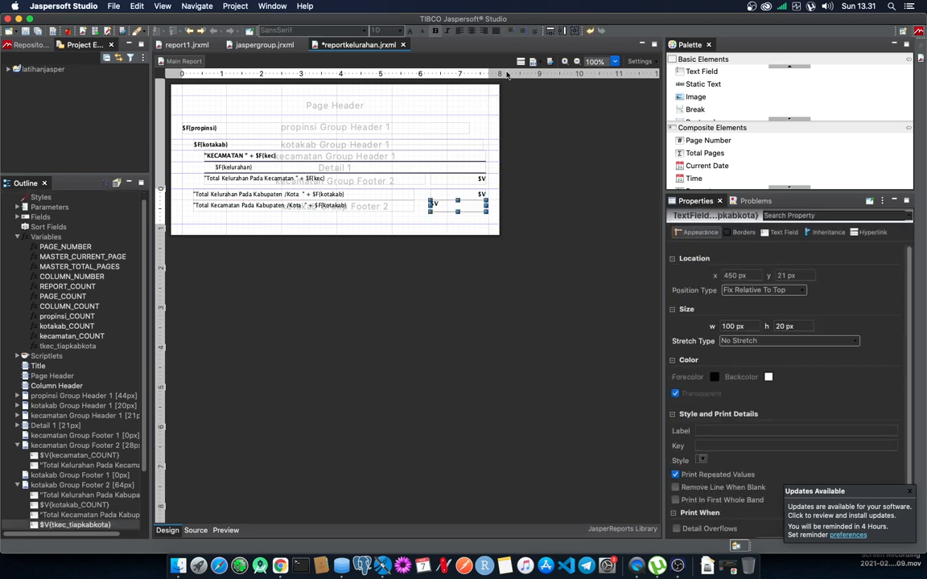
pyautogui.click(487, 31)
pyautogui.click(493, 306)
pyautogui.hotkey('ctrl', 's')
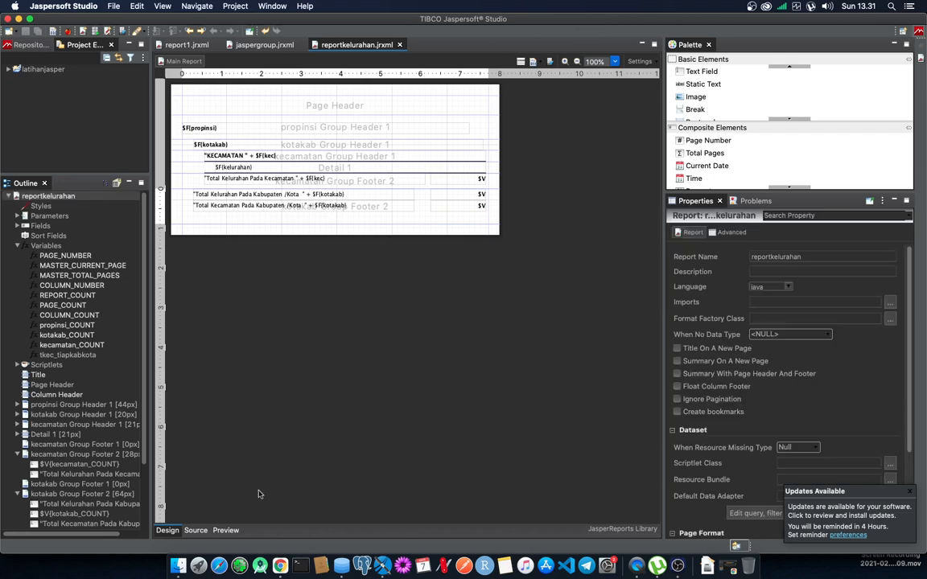
# Preview the report through page 9 to check each kabupaten's kelurahan and kecamatan totals, then return to the design
pyautogui.click(225, 529)
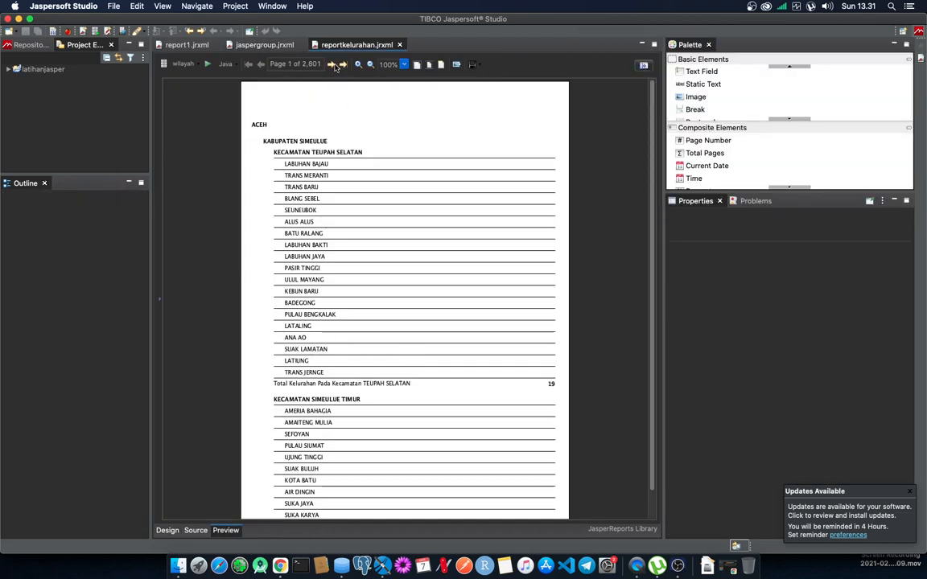
pyautogui.click(331, 64)
pyautogui.click(331, 64)
pyautogui.click(331, 65)
pyautogui.click(332, 64)
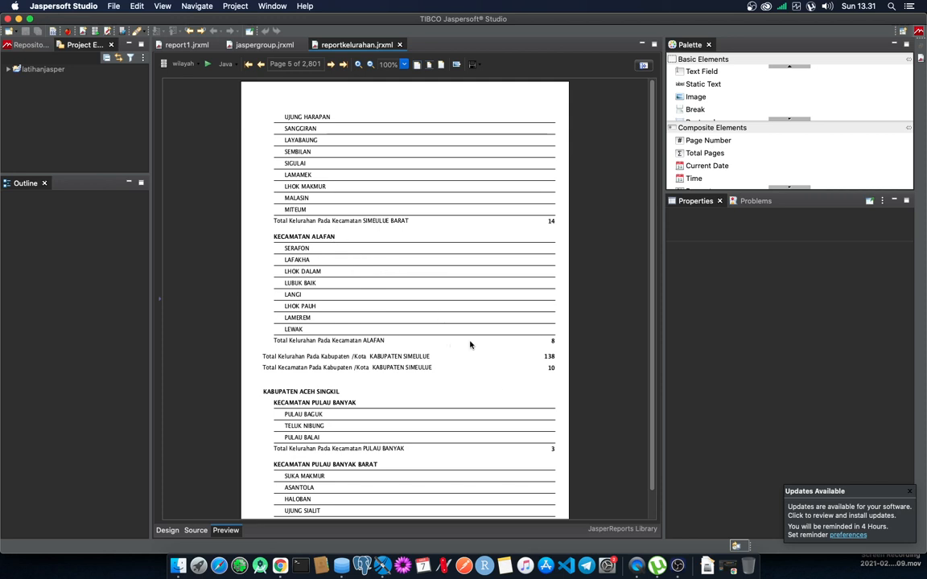
pyautogui.click(330, 65)
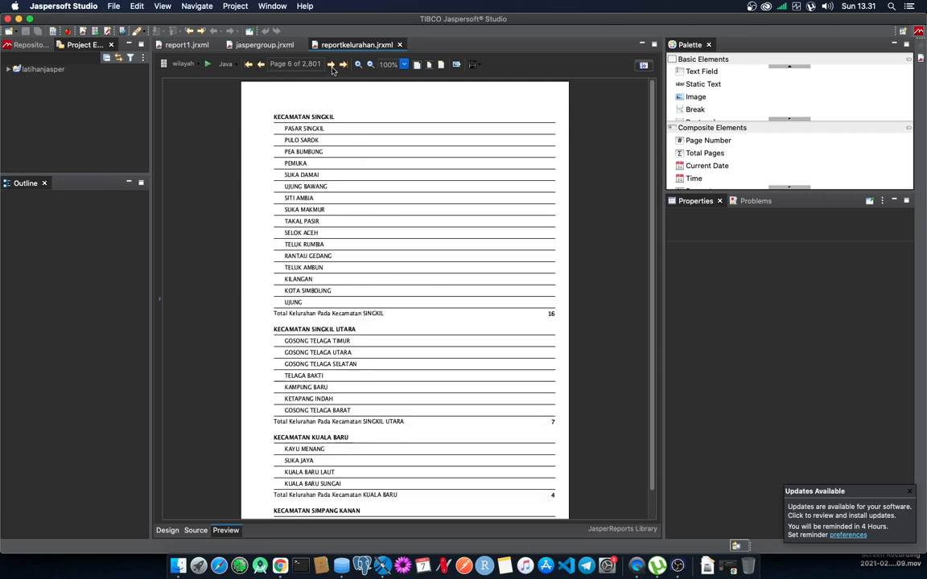
pyautogui.click(331, 65)
pyautogui.click(331, 65)
pyautogui.click(331, 65)
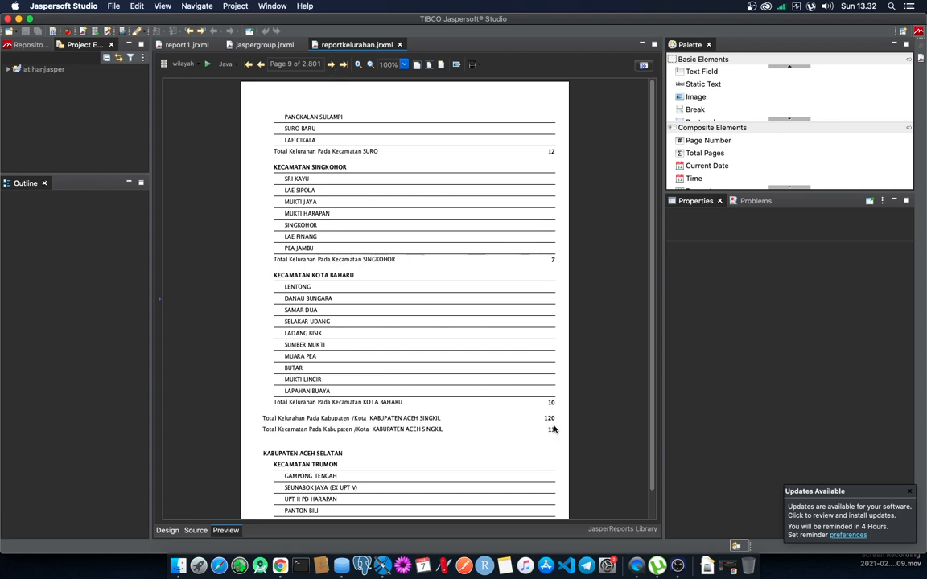
pyautogui.click(168, 531)
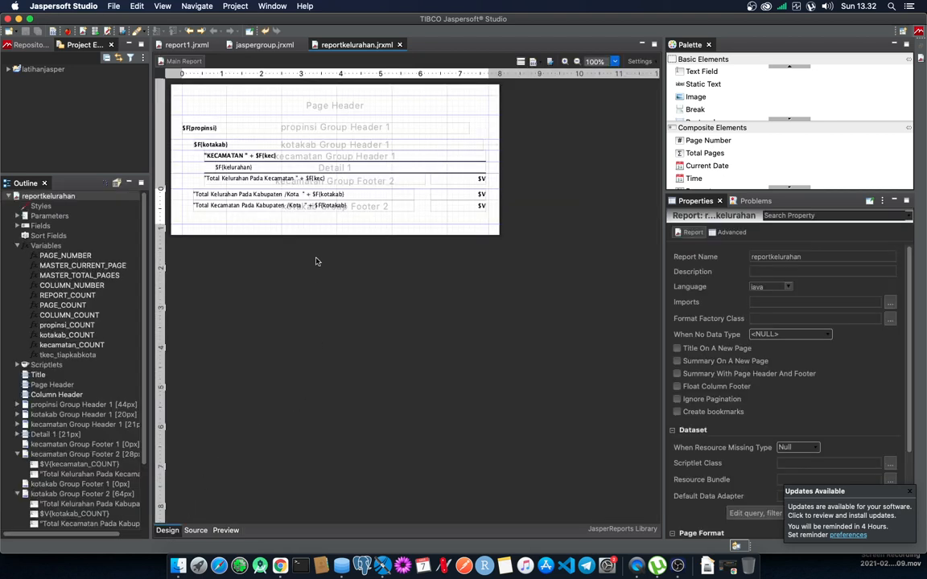
# Shrink kotakab Group Footer 2 to about 53 px high and add another footer band to the propinsi group
pyautogui.click(67, 354)
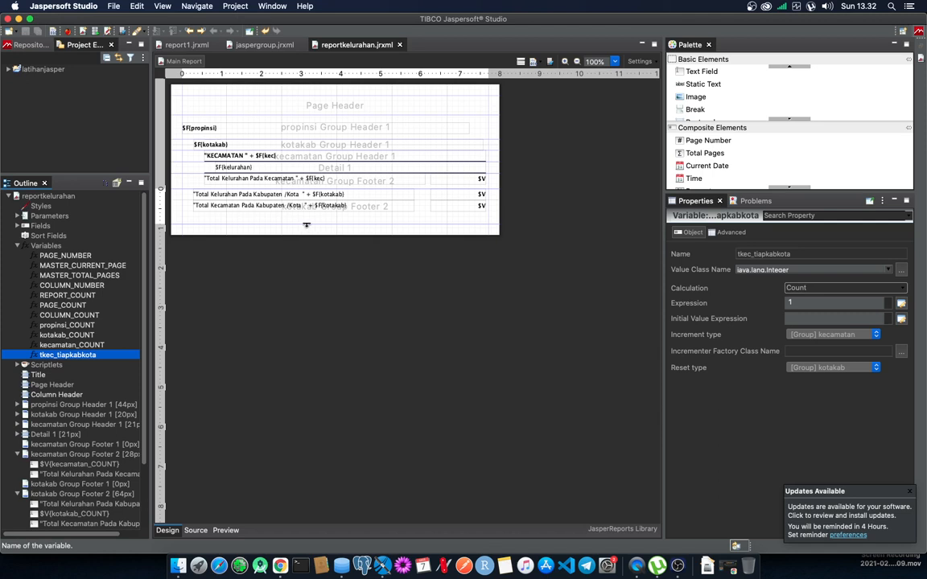
pyautogui.moveTo(305, 225); pyautogui.dragTo(307, 218)
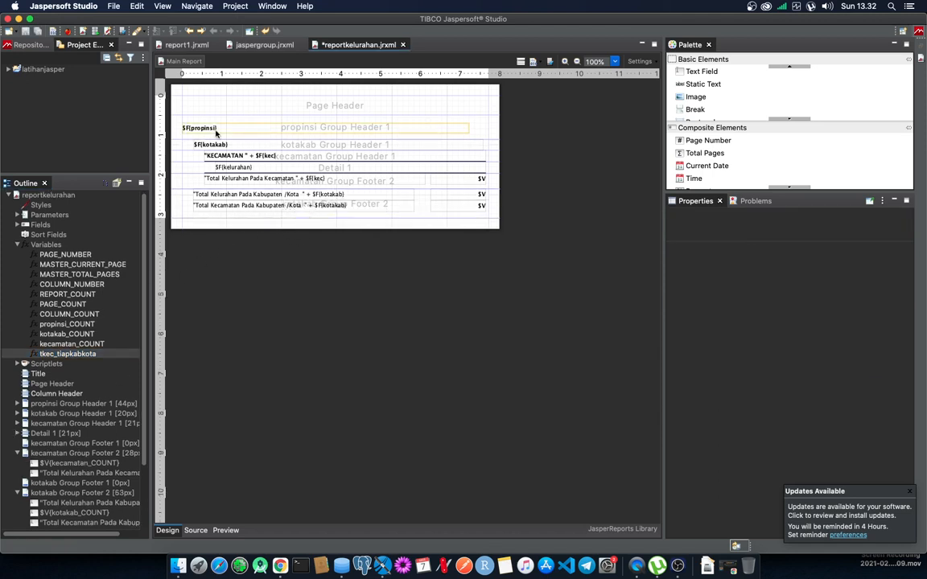
pyautogui.scroll(-3, 115, 394)
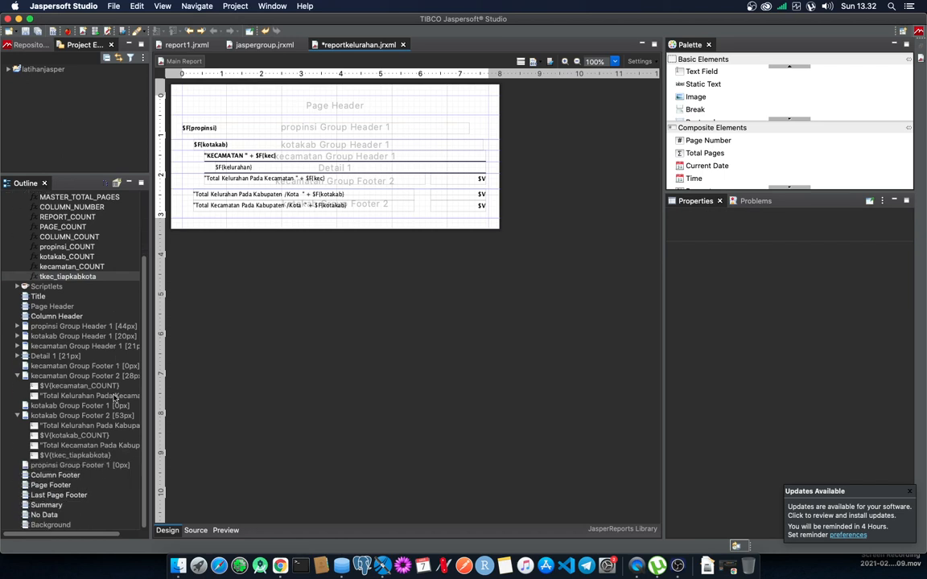
pyautogui.click(69, 466)
pyautogui.rightClick(70, 465)
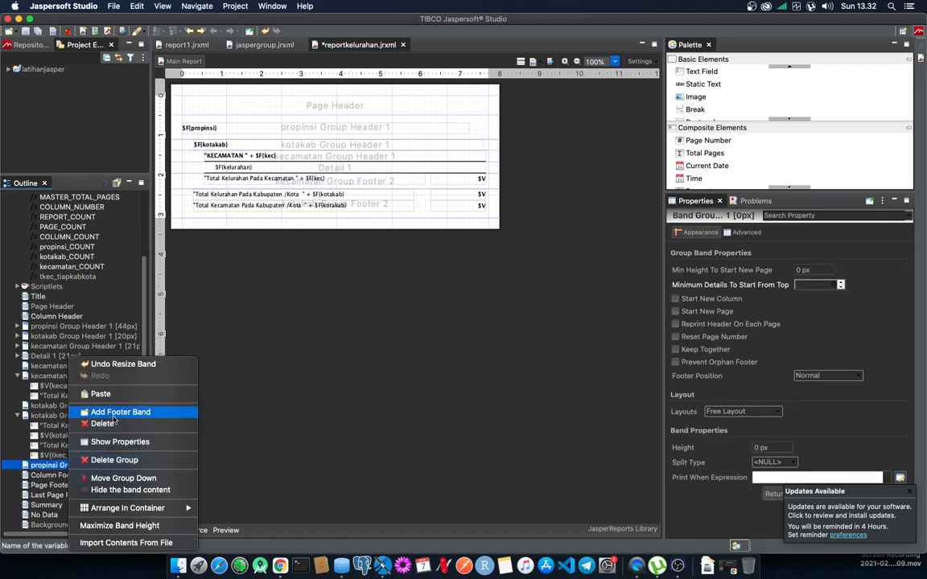
pyautogui.click(115, 412)
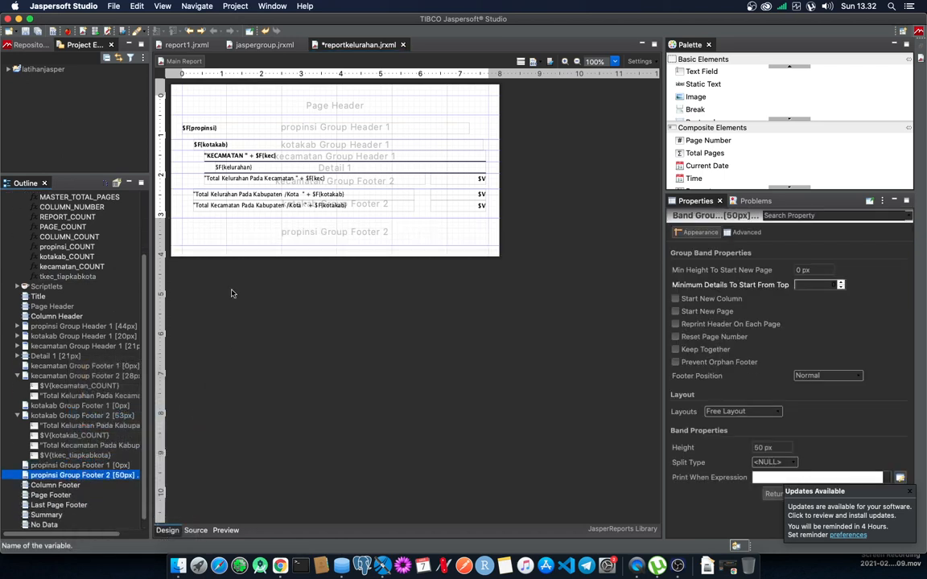
# Copy both total labels and both count fields from kotakab Group Footer 2 into propinsi Group Footer 2
pyautogui.click(241, 199)
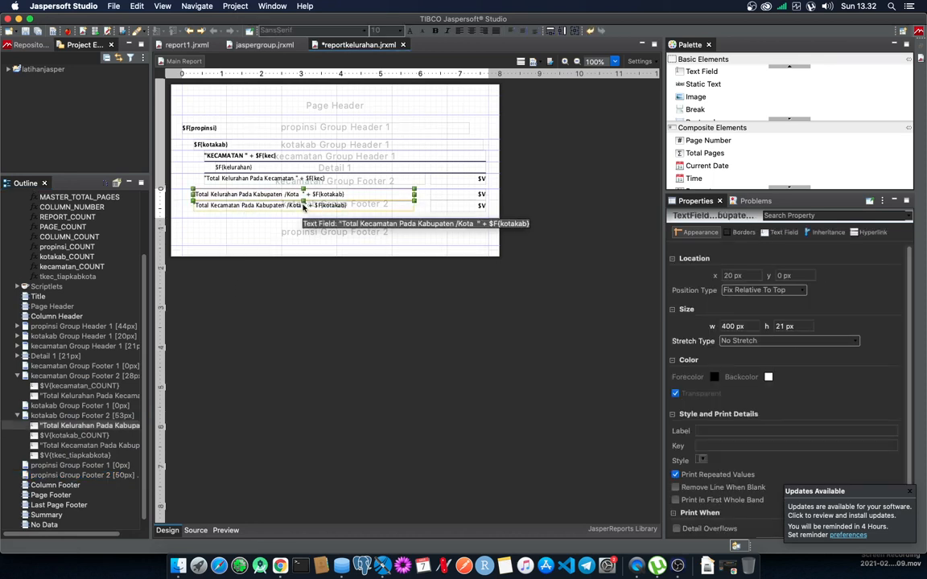
pyautogui.keyDown('shift'); pyautogui.click(303, 206); pyautogui.keyUp('shift')
pyautogui.keyDown('shift'); pyautogui.click(460, 208); pyautogui.keyUp('shift')
pyautogui.keyDown('shift'); pyautogui.click(460, 198); pyautogui.keyUp('shift')
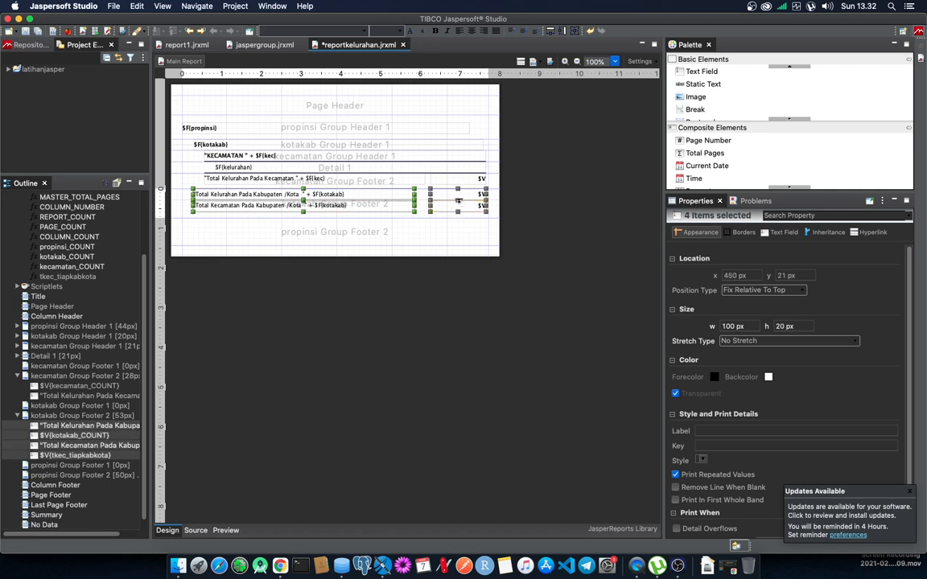
pyautogui.click(334, 240)
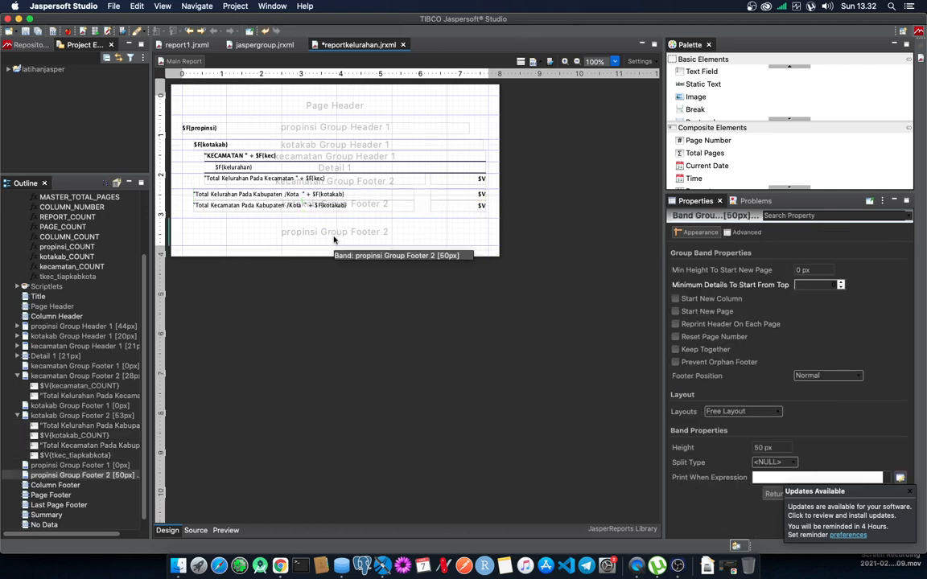
pyautogui.press('super+v')
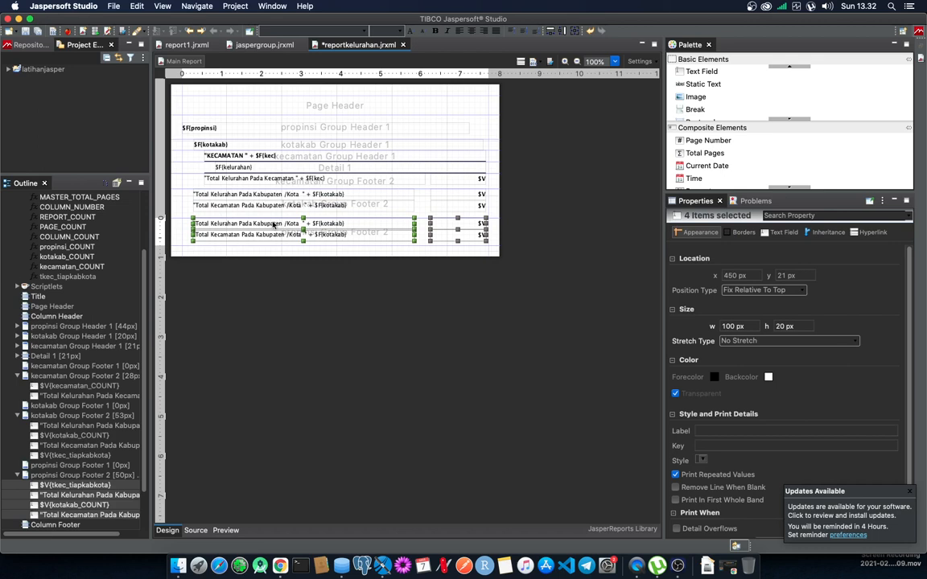
# Move the copied labels to the left margin, keeping the count fields at x 450 px, and heighten propinsi Group Footer 2 to about 79 px
pyautogui.moveTo(273, 225); pyautogui.dragTo(263, 225)
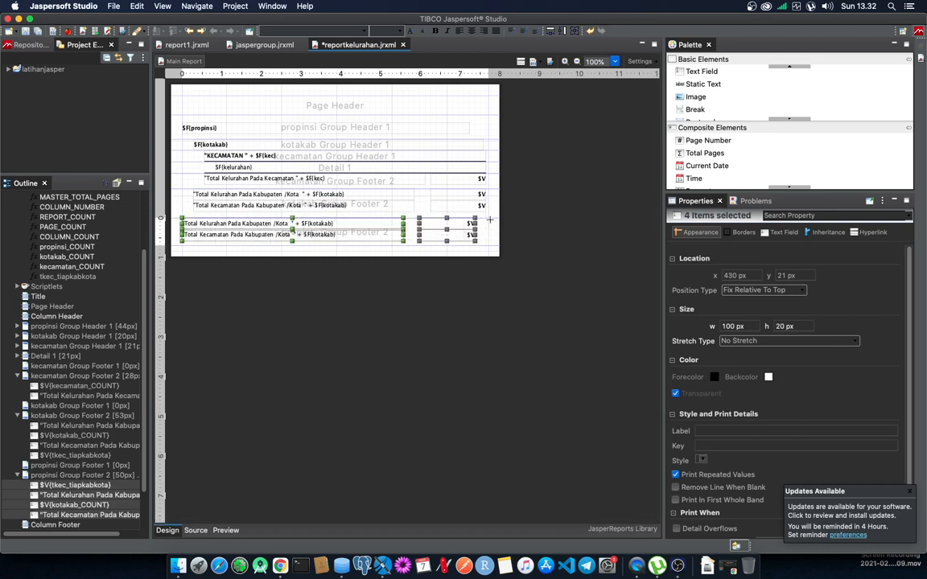
pyautogui.click(464, 228)
pyautogui.click(464, 226)
pyautogui.keyDown('shift'); pyautogui.click(464, 235); pyautogui.keyUp('shift')
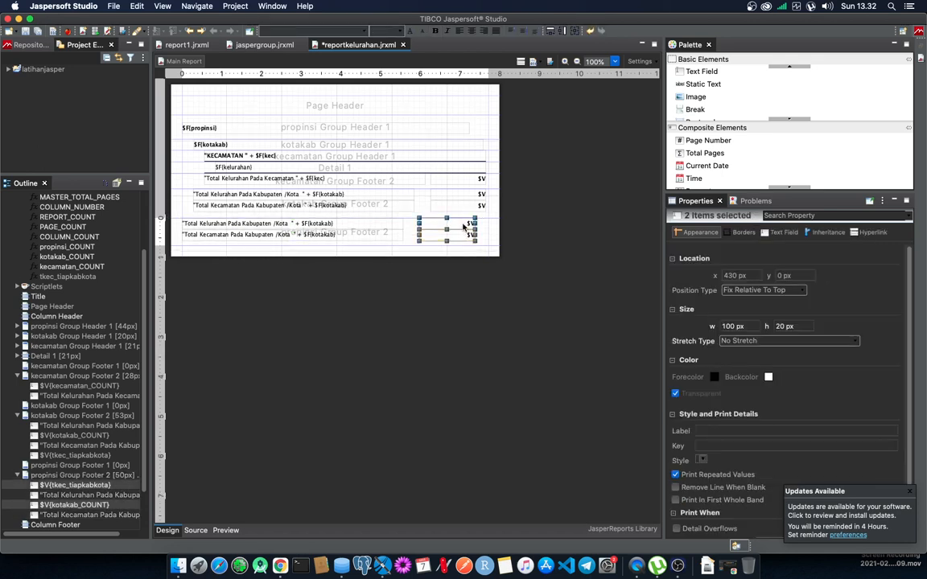
pyautogui.moveTo(467, 227); pyautogui.dragTo(474, 226)
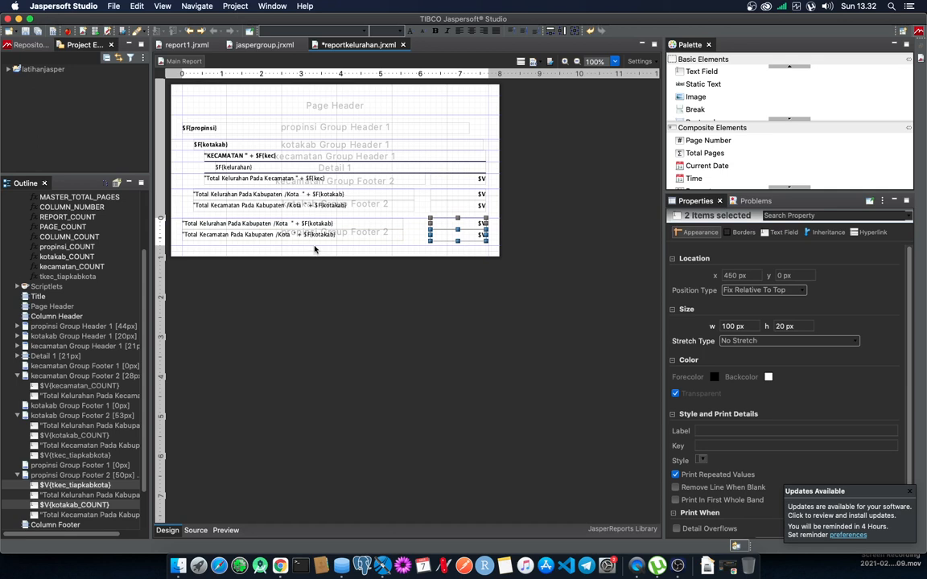
pyautogui.moveTo(315, 246); pyautogui.dragTo(315, 261)
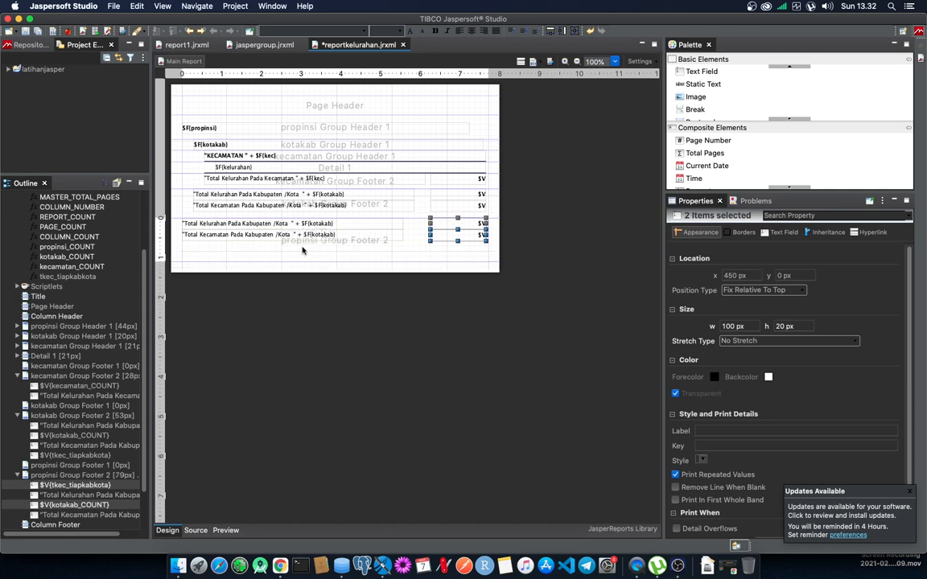
# Replace the kotakab field with $F{propinsi} in the total kelurahan label's expression in propinsi Group Footer 2
pyautogui.click(276, 226)
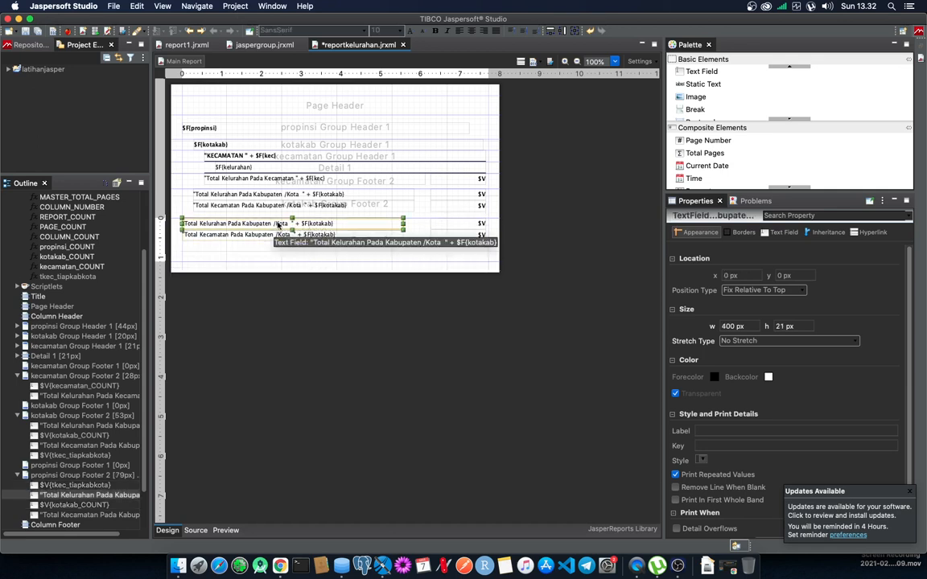
pyautogui.doubleClick(326, 227)
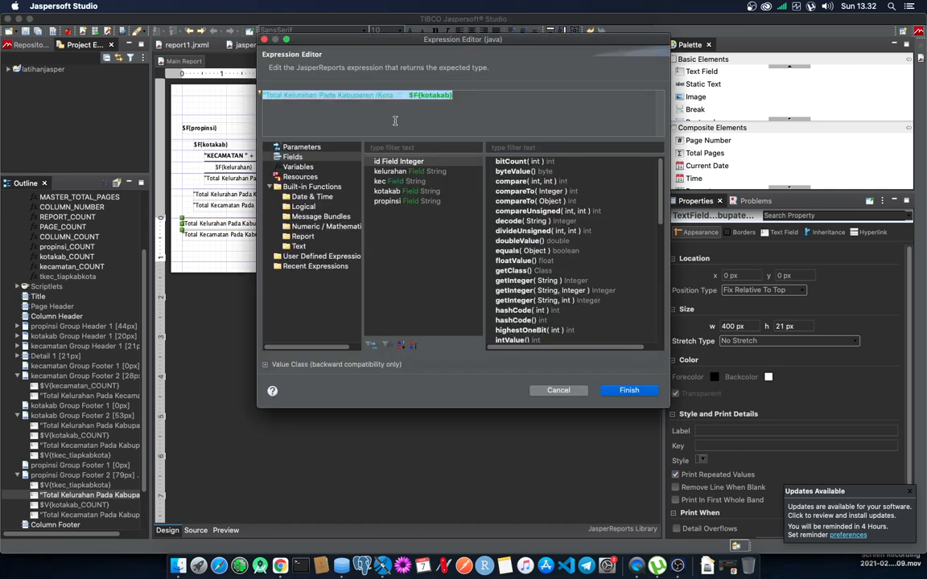
pyautogui.moveTo(411, 95); pyautogui.dragTo(467, 96)
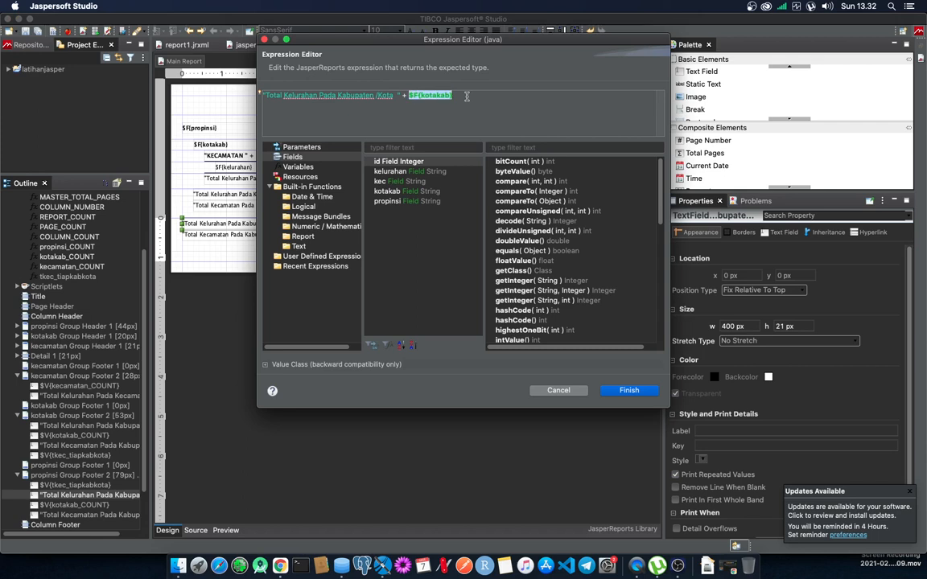
pyautogui.doubleClick(387, 201)
pyautogui.click(629, 391)
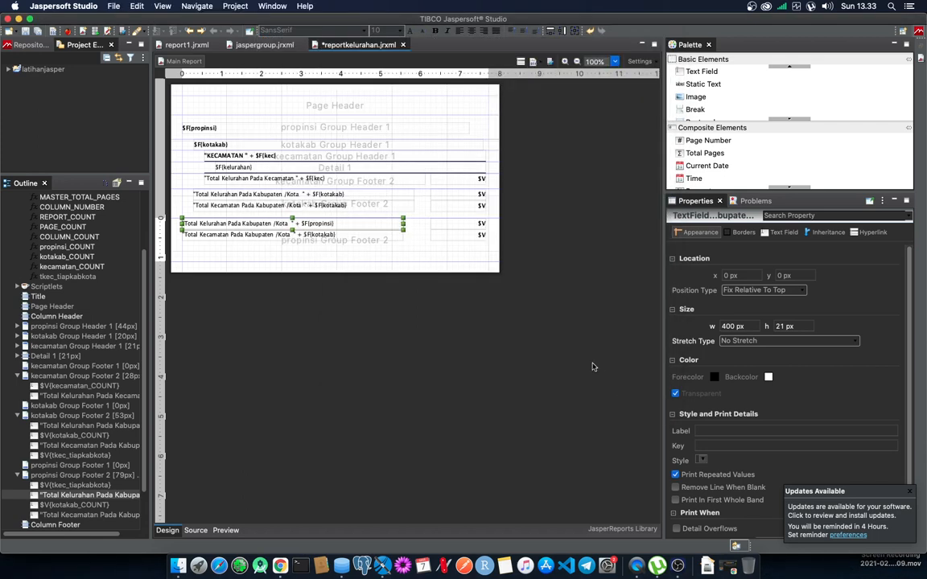
# Set the total kelurahan count field in propinsi Group Footer 2 to the propinsi_COUNT variable and save the report
pyautogui.click(477, 226)
pyautogui.doubleClick(476, 226)
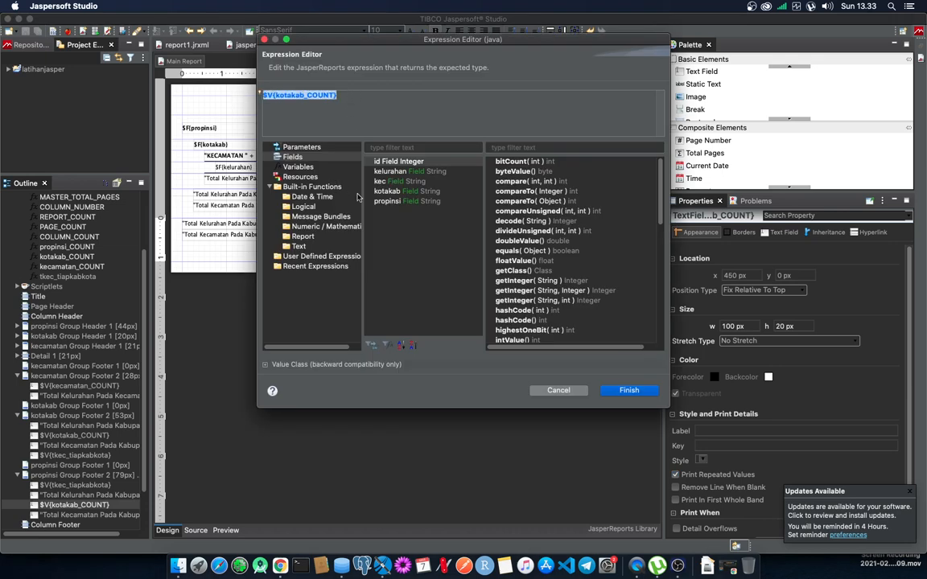
pyautogui.click(291, 167)
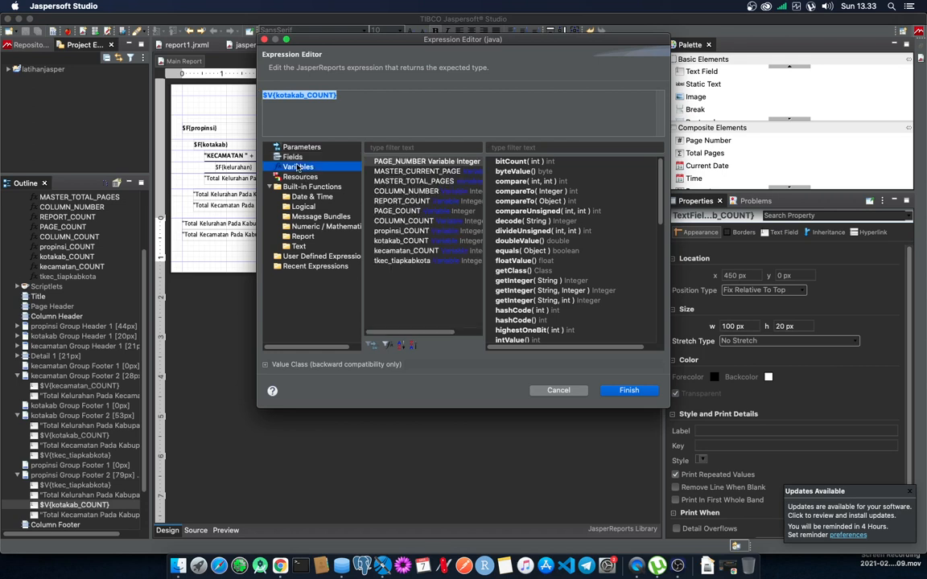
pyautogui.click(395, 231)
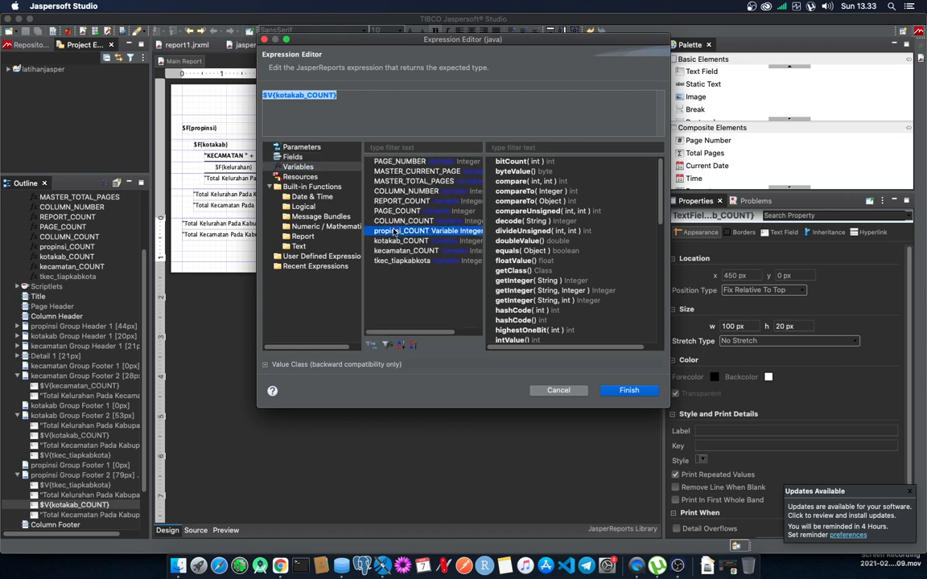
pyautogui.doubleClick(395, 230)
pyautogui.click(629, 390)
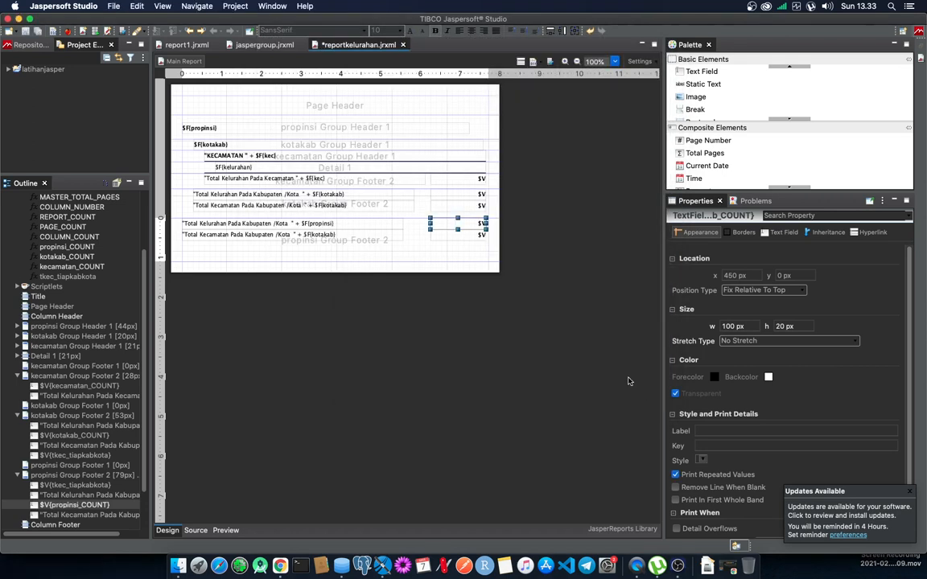
pyautogui.press('super+s')
pyautogui.click(461, 240)
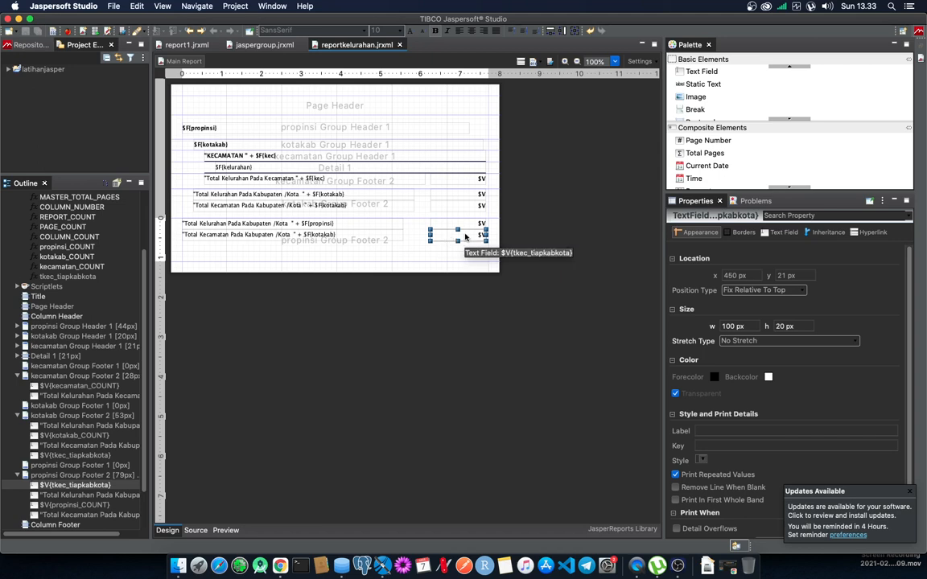
pyautogui.doubleClick(466, 236)
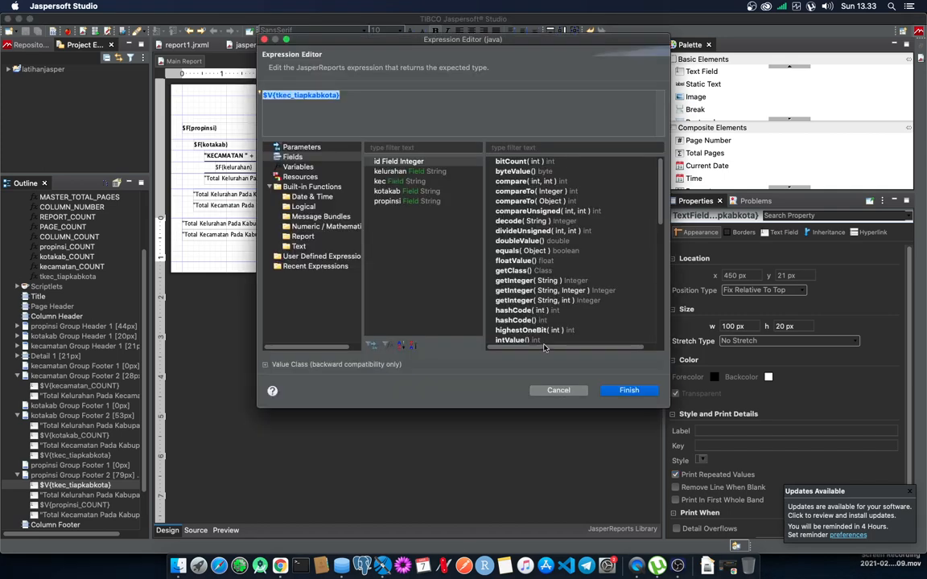
pyautogui.press('Escape')
# Duplicate the tkec_tiapkabkota variable within the report's variables
pyautogui.click(71, 276)
pyautogui.scroll(2, 129, 313)
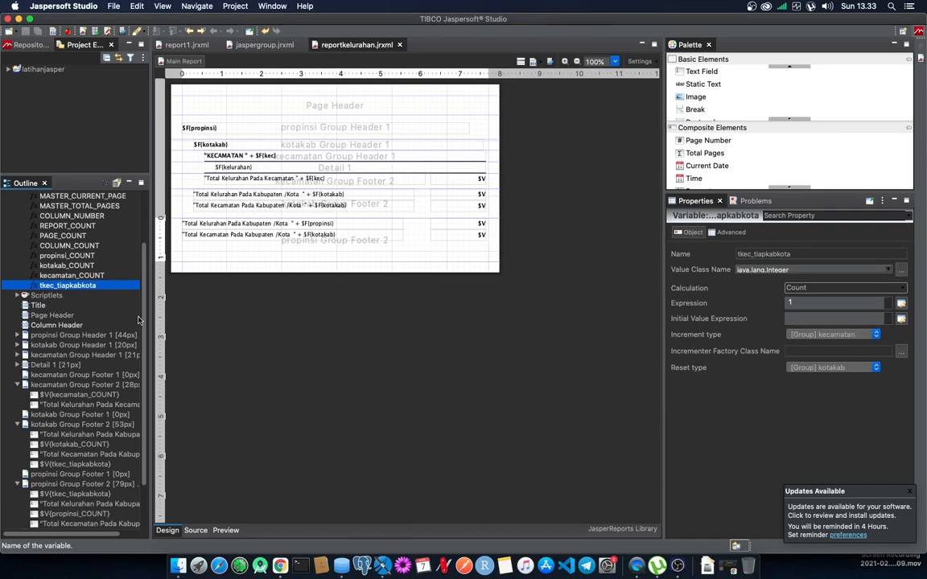
pyautogui.scroll(1, 133, 318)
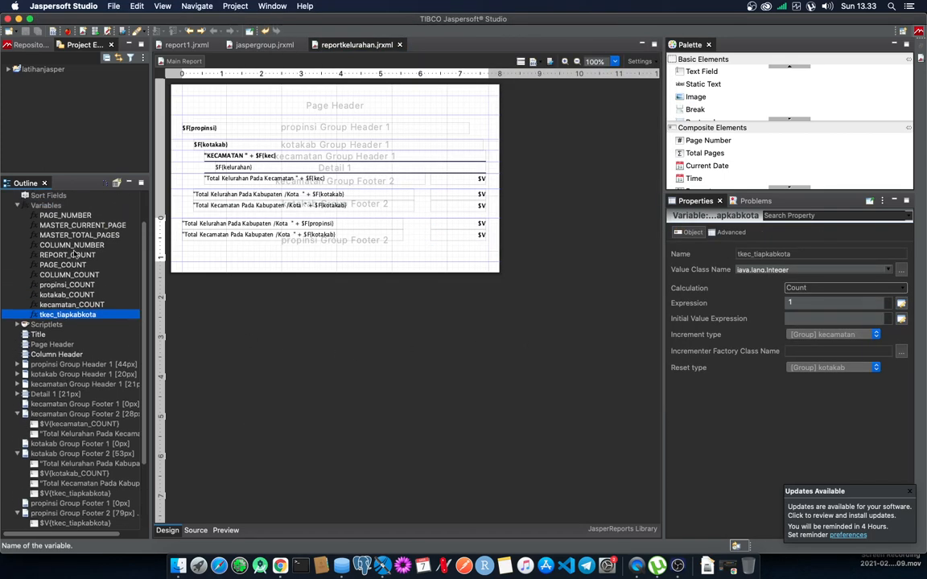
pyautogui.click(48, 206)
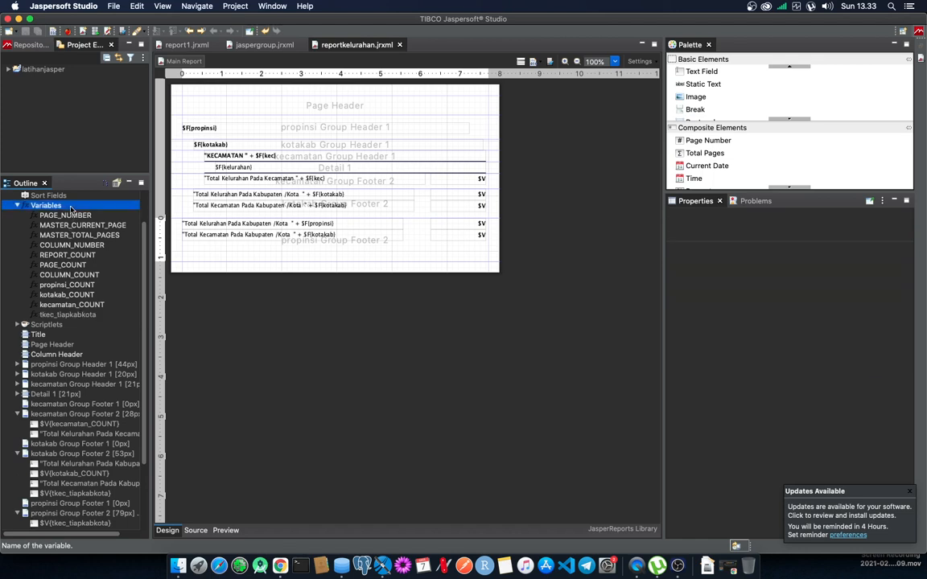
pyautogui.click(62, 315)
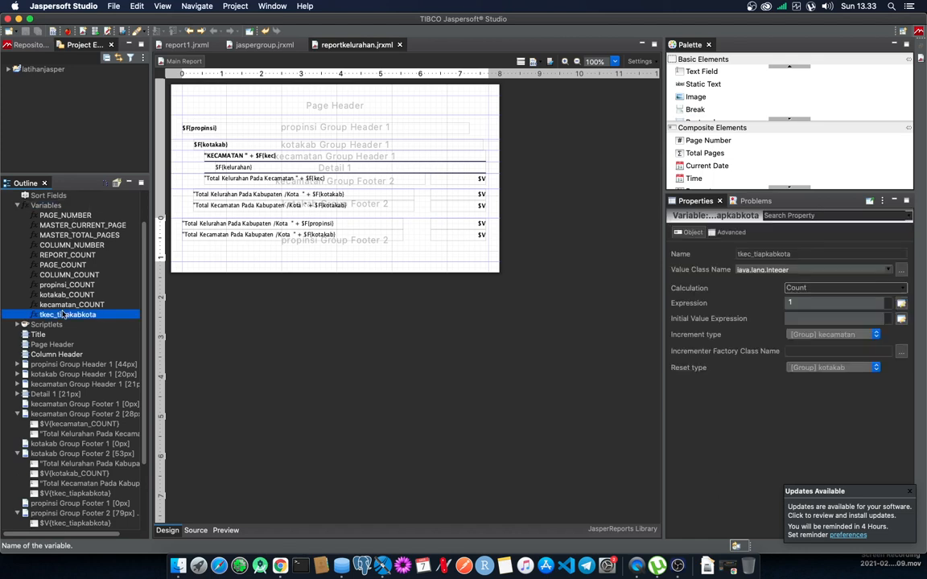
pyautogui.click(48, 206)
pyautogui.hotkey('ctrl', 'v')
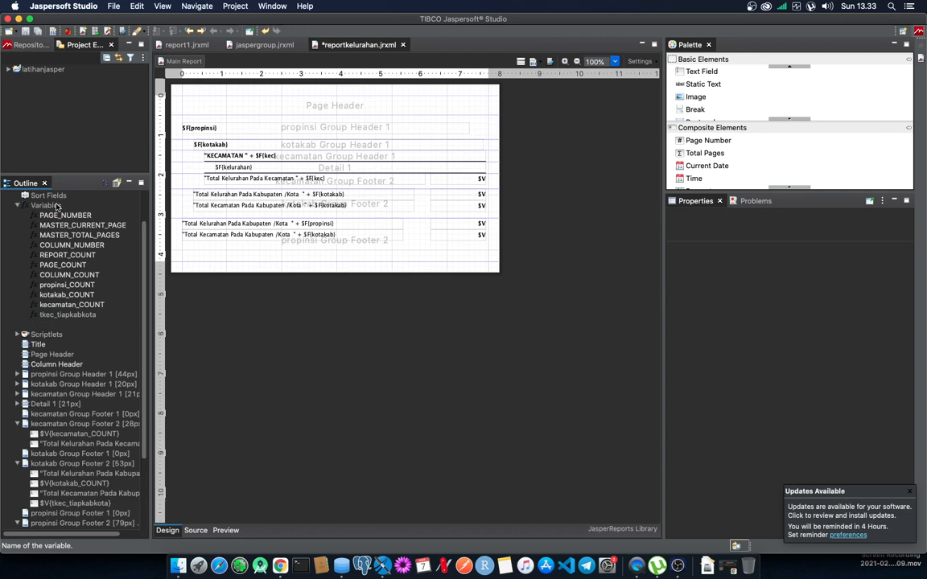
# Rename the duplicated variable tkec_tiapkpropinsi, set its reset type to [Group] propinsi, and save the report
pyautogui.rightClick(80, 325)
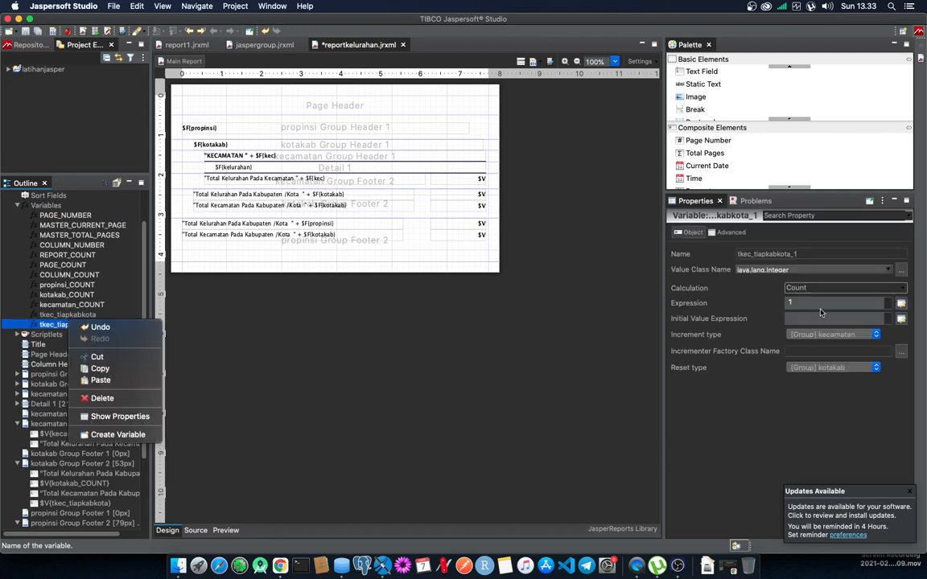
pyautogui.click(772, 254)
pyautogui.click(771, 255)
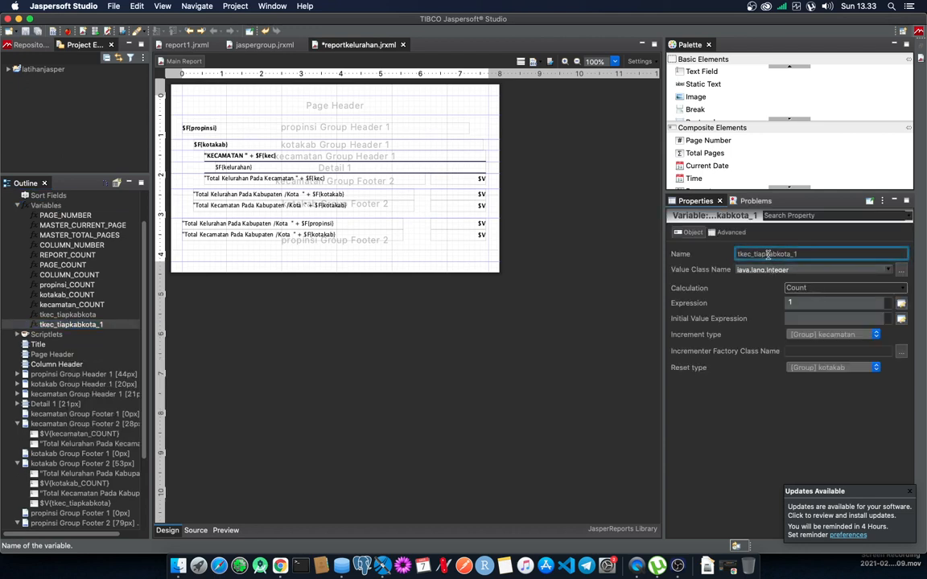
pyautogui.moveTo(768, 255); pyautogui.dragTo(825, 251)
pyautogui.write('propinsi')
pyautogui.click(876, 367)
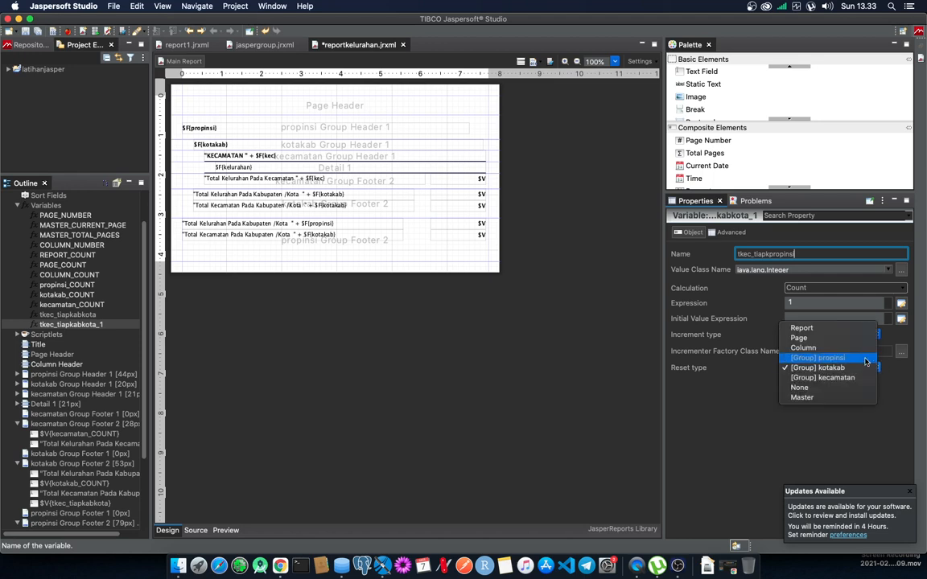
pyautogui.click(867, 359)
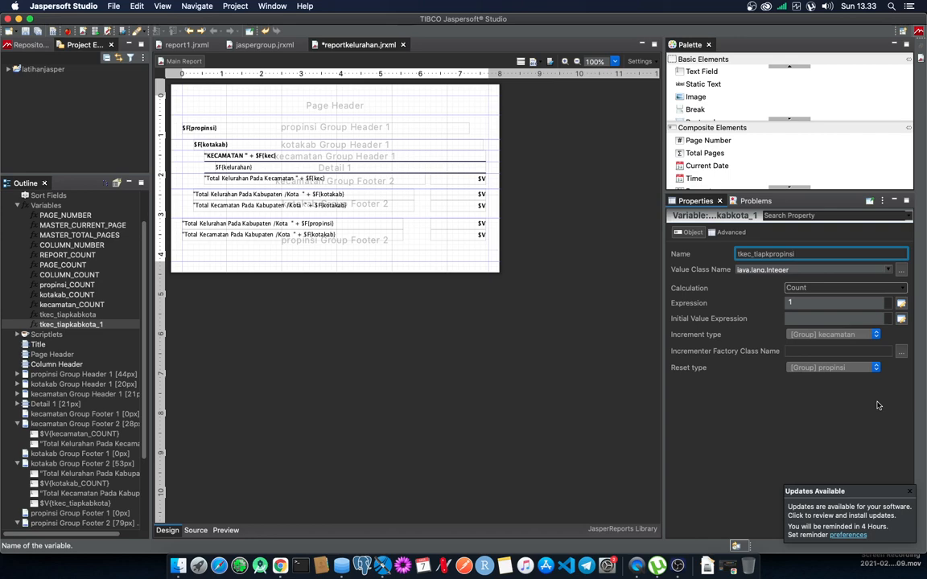
pyautogui.click(482, 365)
pyautogui.hotkey('ctrl', 's')
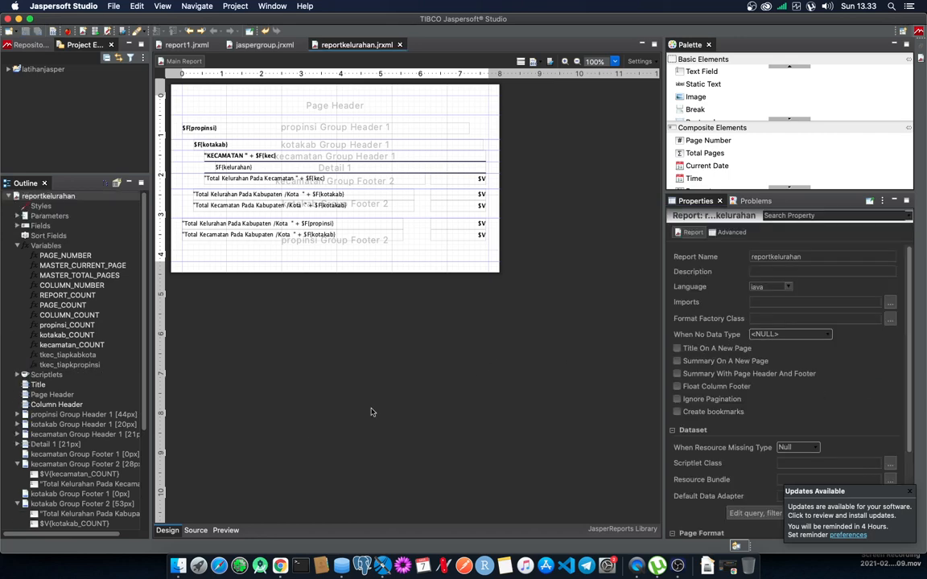
# Preview the report through page 56, examining the kabupaten totals and looking for the first propinsi footer
pyautogui.click(225, 529)
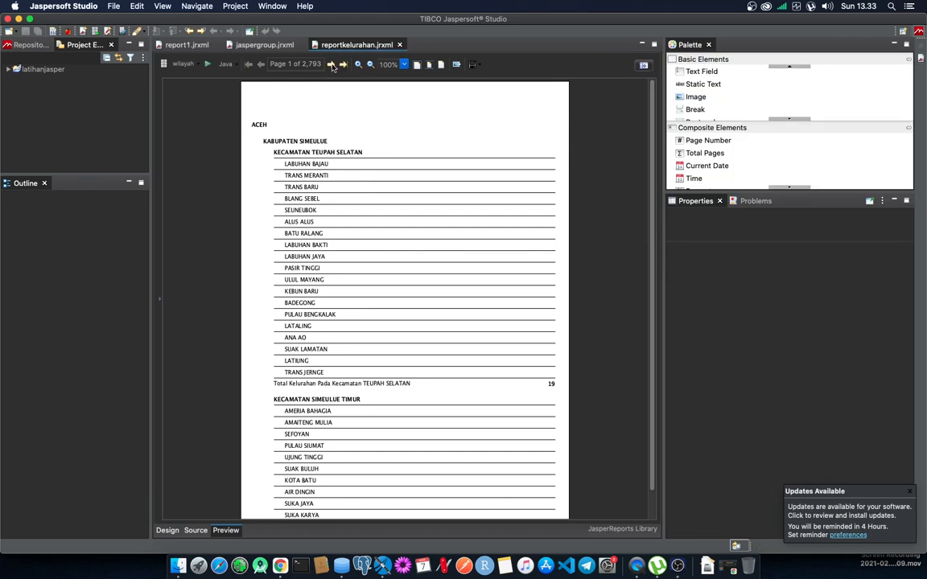
pyautogui.click(330, 65)
pyautogui.click(331, 64)
pyautogui.click(331, 65)
pyautogui.click(331, 64)
pyautogui.click(331, 64)
pyautogui.click(330, 64)
pyautogui.click(330, 64)
pyautogui.click(331, 64)
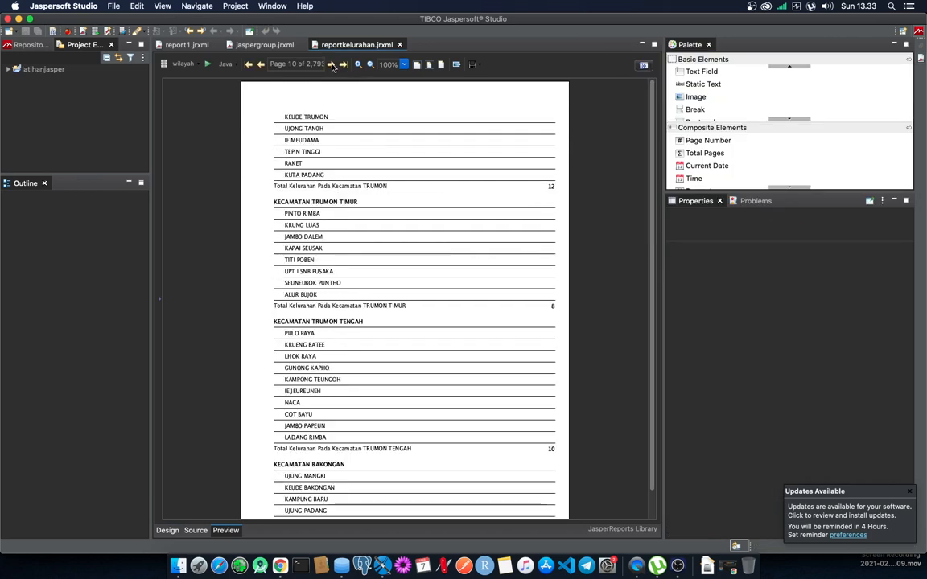
pyautogui.click(330, 65)
pyautogui.click(331, 64)
pyautogui.click(331, 65)
pyautogui.click(331, 65)
pyautogui.click(330, 64)
pyautogui.click(331, 64)
pyautogui.click(330, 65)
pyautogui.click(330, 65)
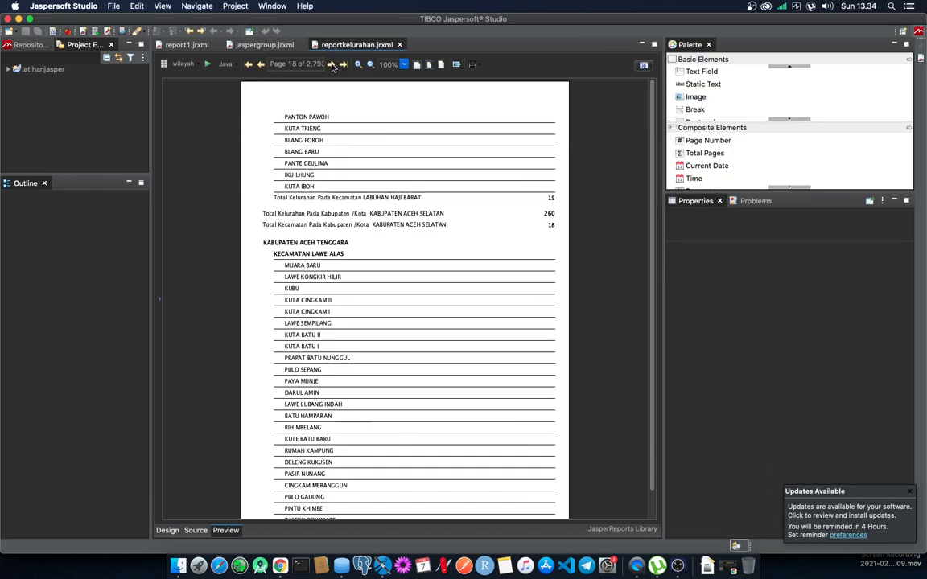
pyautogui.click(330, 65)
pyautogui.click(331, 64)
pyautogui.click(331, 64)
pyautogui.click(331, 64)
pyautogui.click(331, 64)
pyautogui.click(331, 64)
pyautogui.click(331, 64)
pyautogui.click(331, 64)
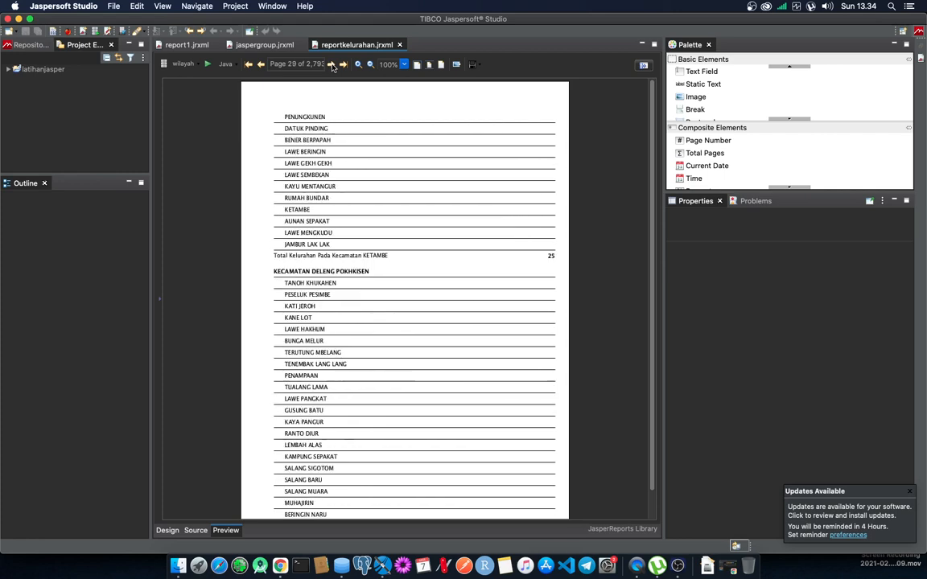
pyautogui.click(330, 64)
pyautogui.click(331, 64)
pyautogui.click(330, 65)
pyautogui.click(331, 64)
pyautogui.click(331, 65)
pyautogui.click(331, 64)
pyautogui.click(331, 64)
pyautogui.click(331, 64)
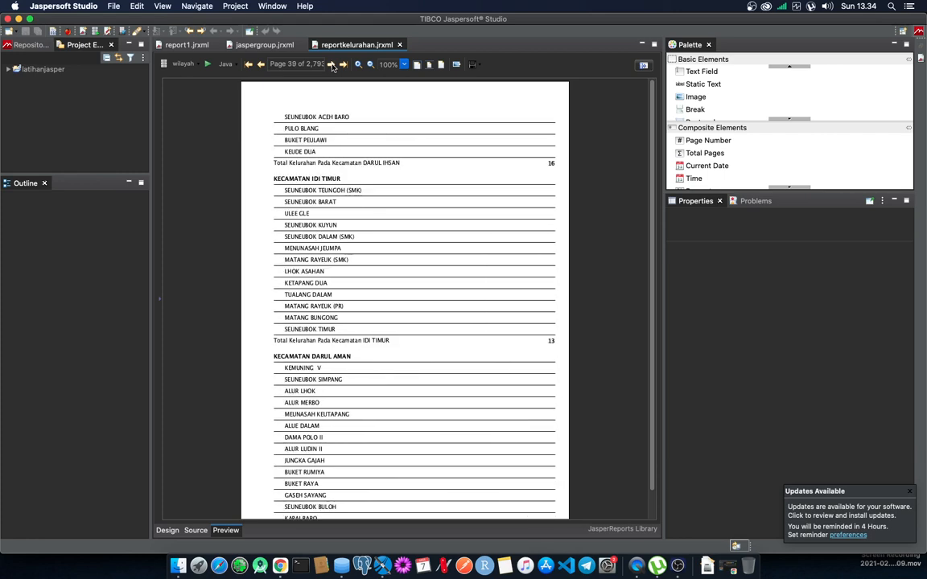
pyautogui.click(330, 65)
pyautogui.click(331, 64)
pyautogui.click(331, 64)
pyautogui.click(331, 64)
pyautogui.click(331, 64)
pyautogui.click(331, 64)
pyautogui.click(331, 64)
pyautogui.click(331, 64)
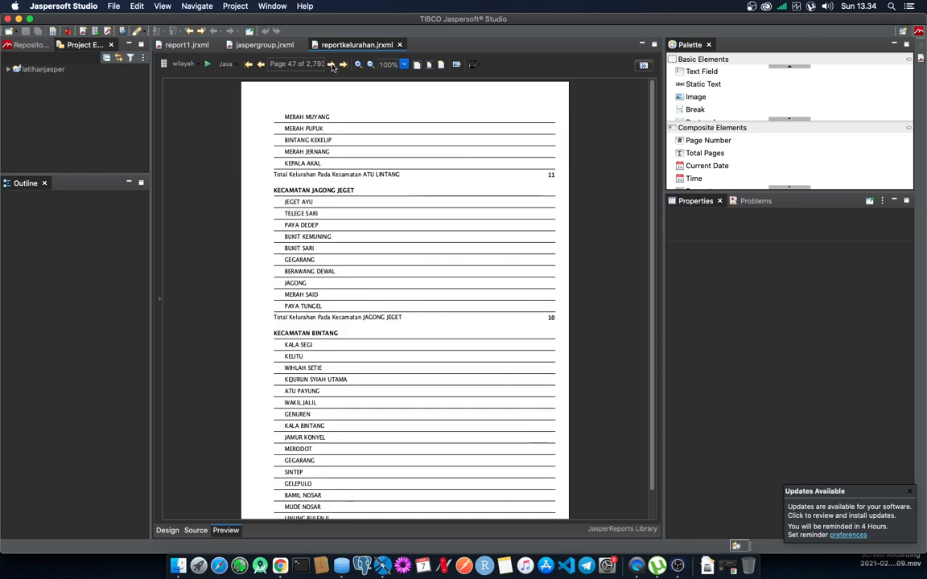
pyautogui.click(262, 65)
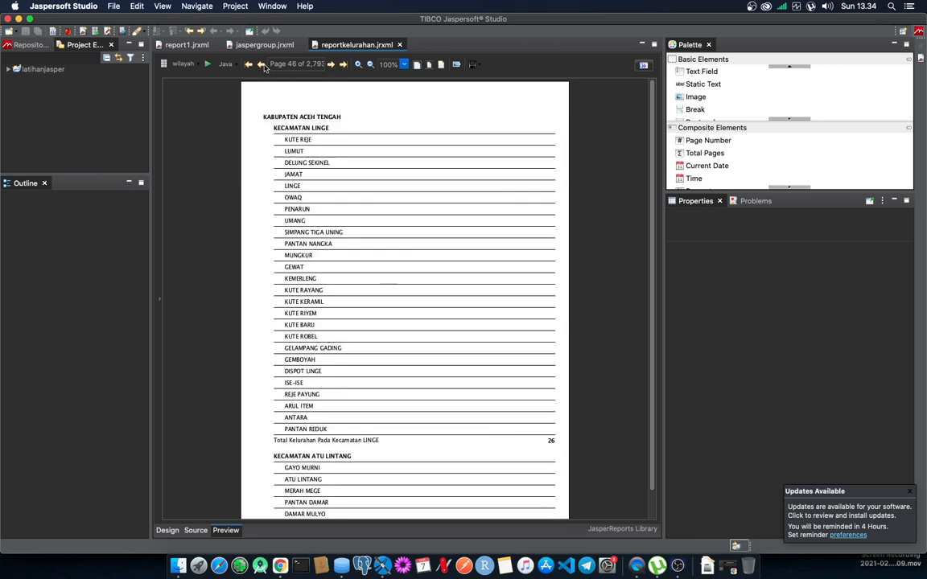
pyautogui.click(261, 65)
pyautogui.scroll(-2, 366, 213)
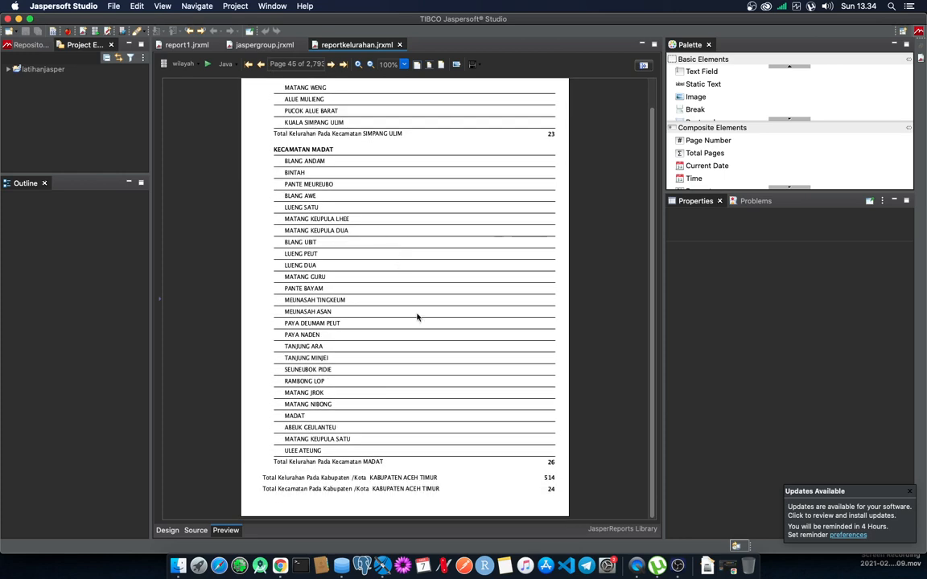
pyautogui.click(330, 65)
pyautogui.scroll(-1, 388, 301)
pyautogui.click(331, 65)
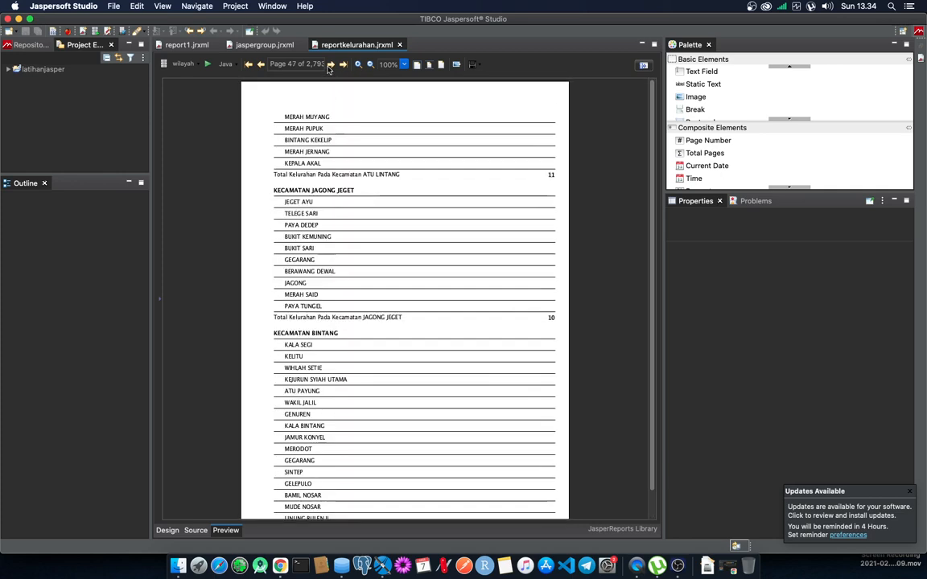
pyautogui.click(331, 65)
pyautogui.click(330, 65)
pyautogui.click(330, 65)
pyautogui.click(330, 65)
pyautogui.click(330, 65)
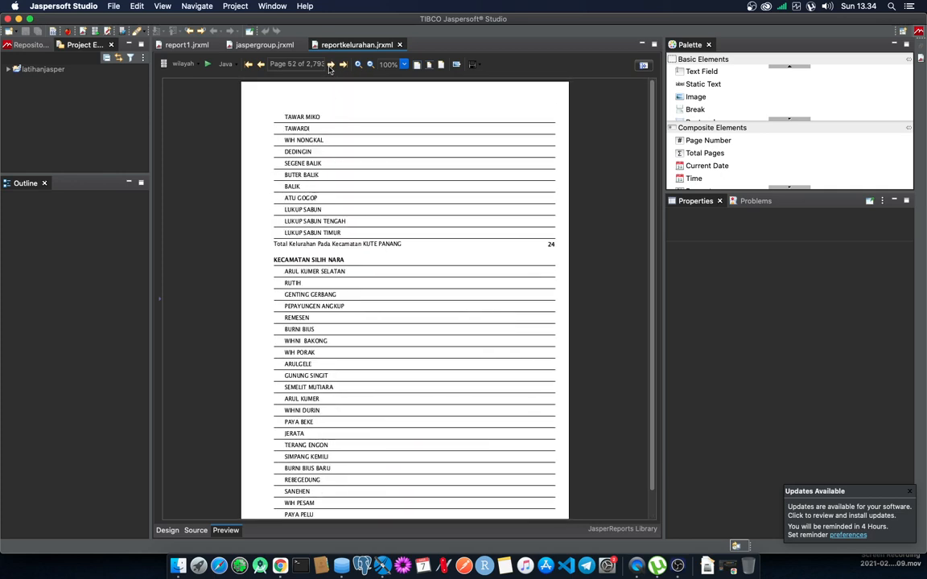
pyautogui.click(331, 65)
pyautogui.click(330, 64)
pyautogui.click(331, 64)
pyautogui.click(330, 64)
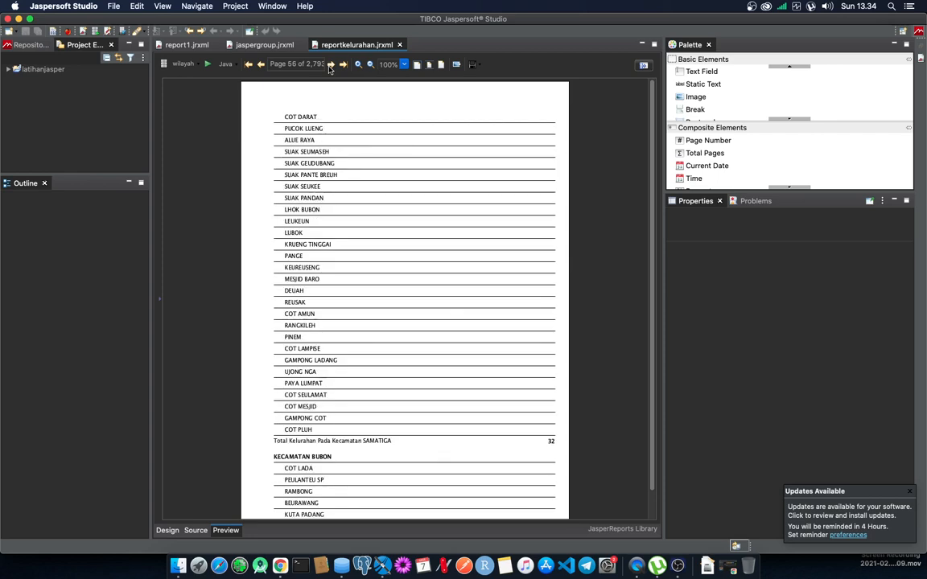
pyautogui.click(261, 65)
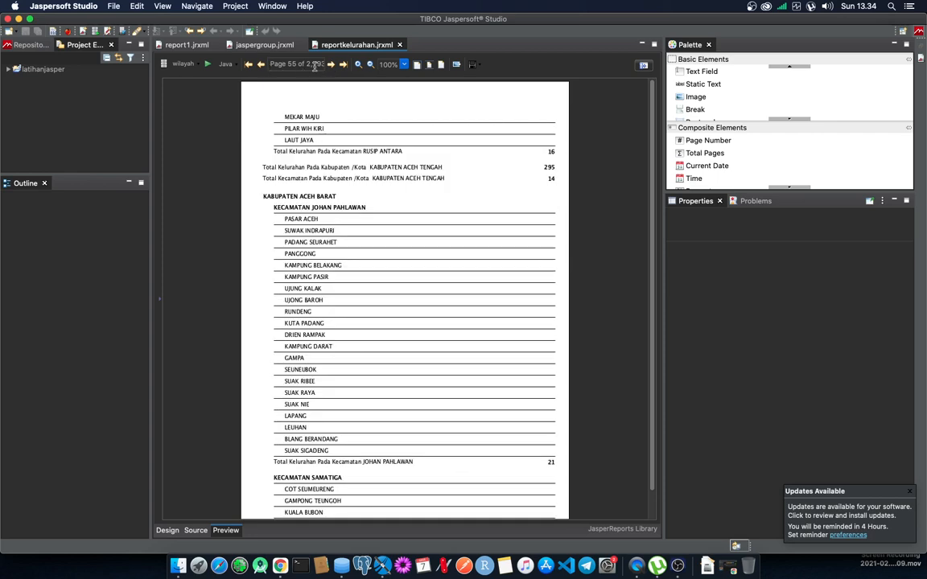
# Return to the report design and check the total kecamatan label and count field in propinsi Group Footer 2
pyautogui.click(171, 531)
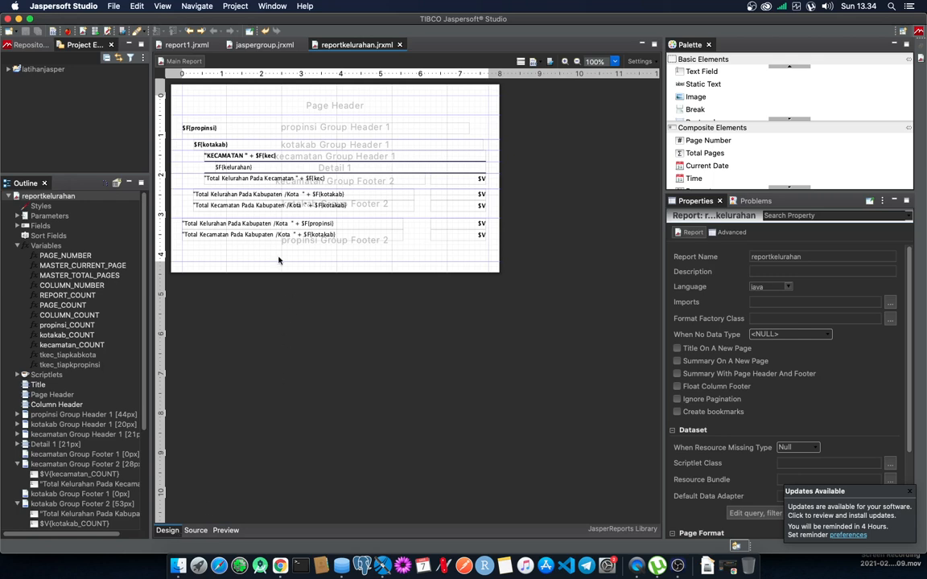
pyautogui.click(221, 236)
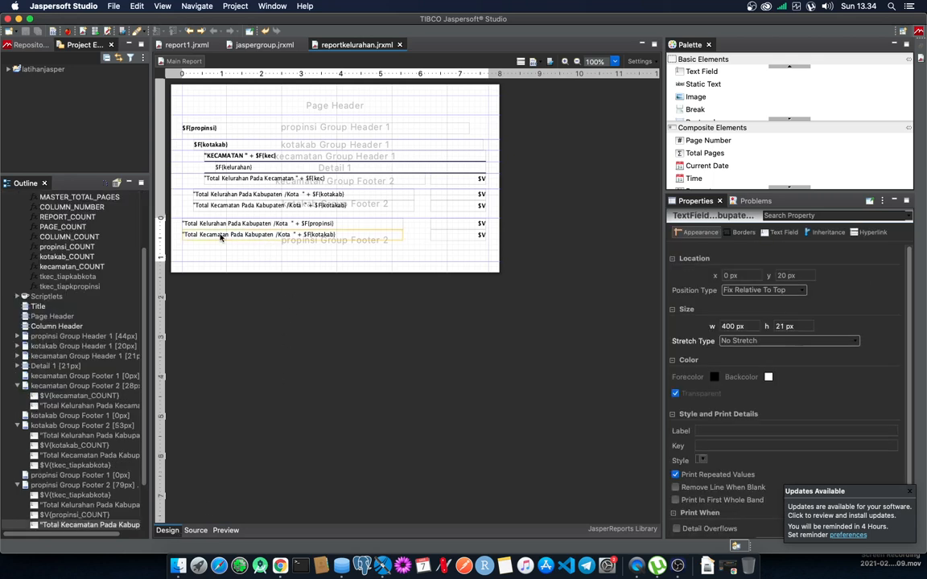
pyautogui.keyDown('shift'); pyautogui.click(438, 235); pyautogui.keyUp('shift')
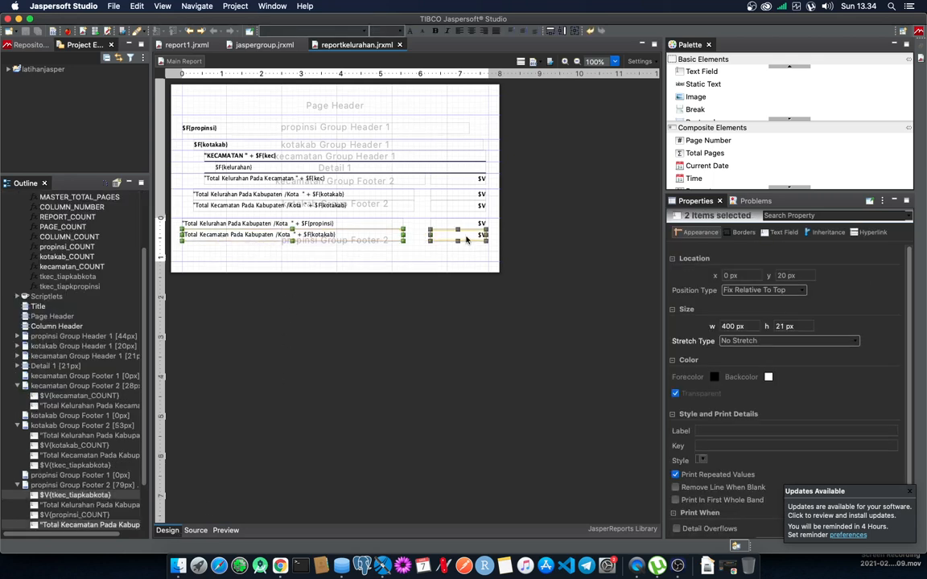
pyautogui.click(322, 245)
pyautogui.click(291, 238)
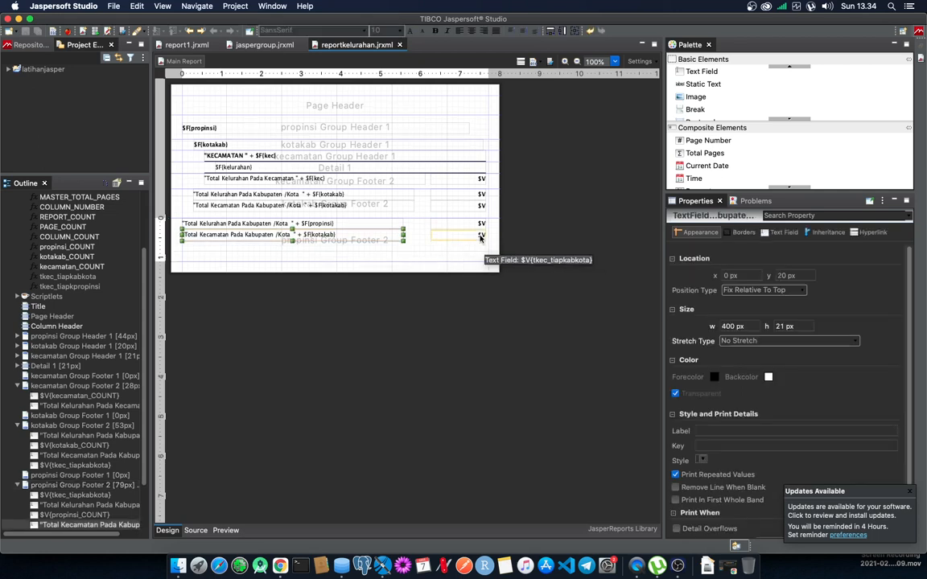
pyautogui.keyDown('shift'); pyautogui.click(481, 239); pyautogui.keyUp('shift')
pyautogui.click(273, 261)
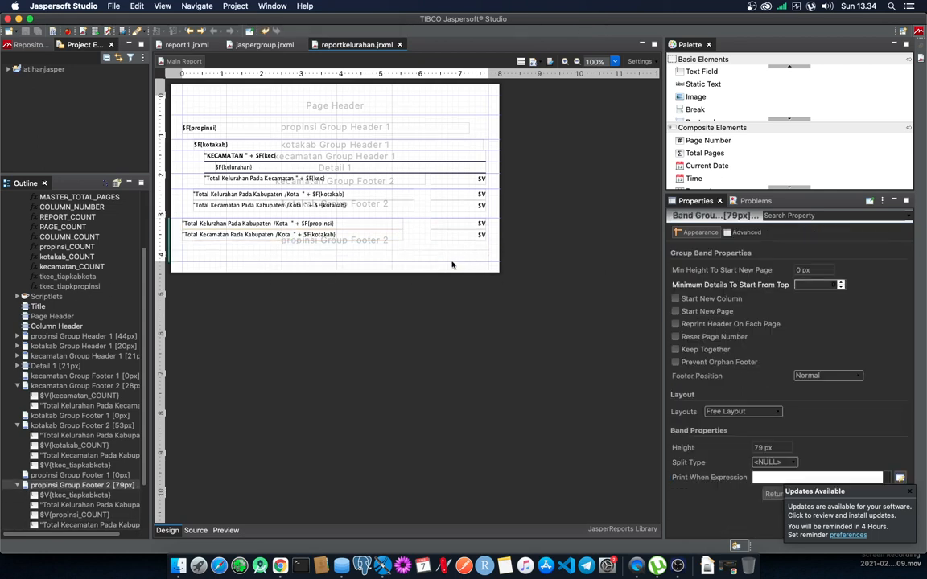
# Create a new report variable named tkab_tiappropinsi
pyautogui.scroll(2, 89, 278)
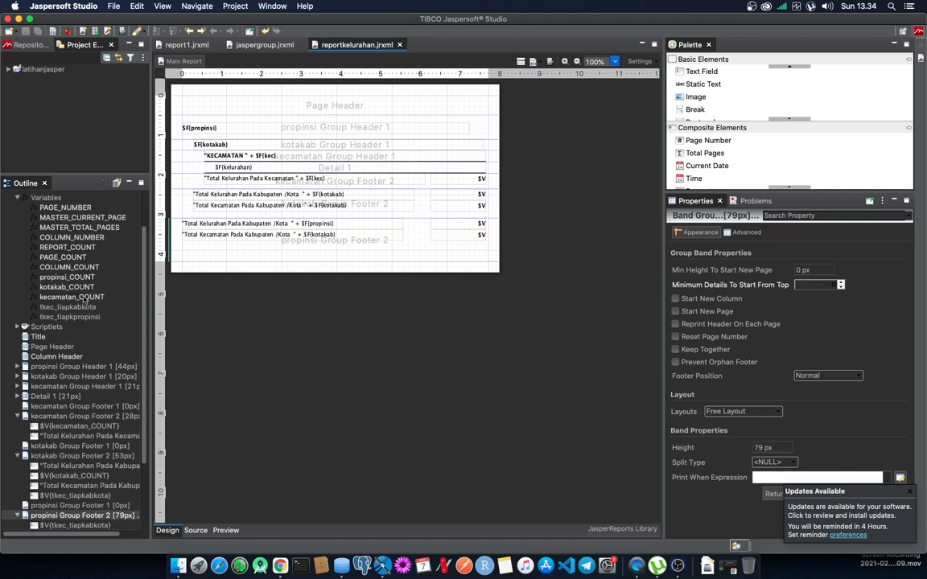
pyautogui.click(70, 199)
pyautogui.rightClick(70, 199)
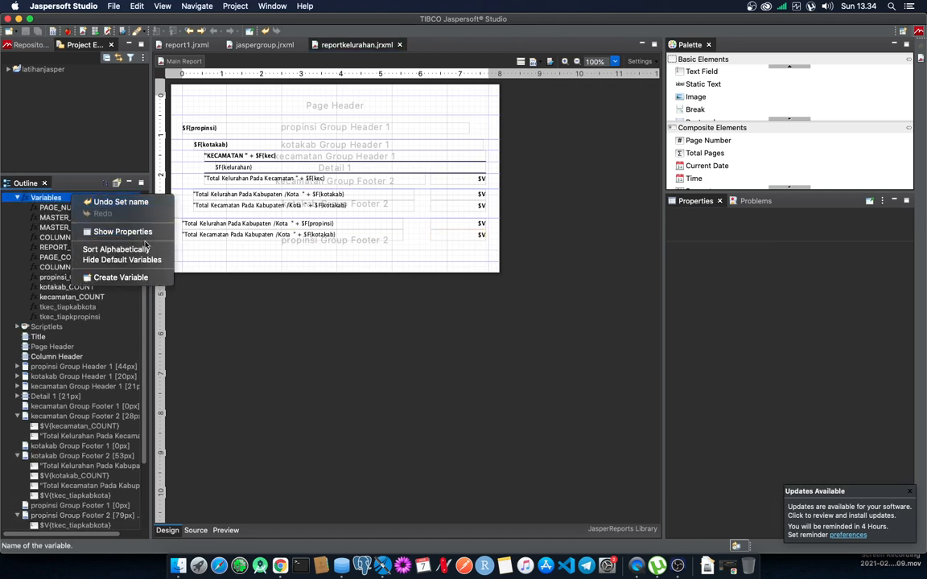
pyautogui.click(136, 276)
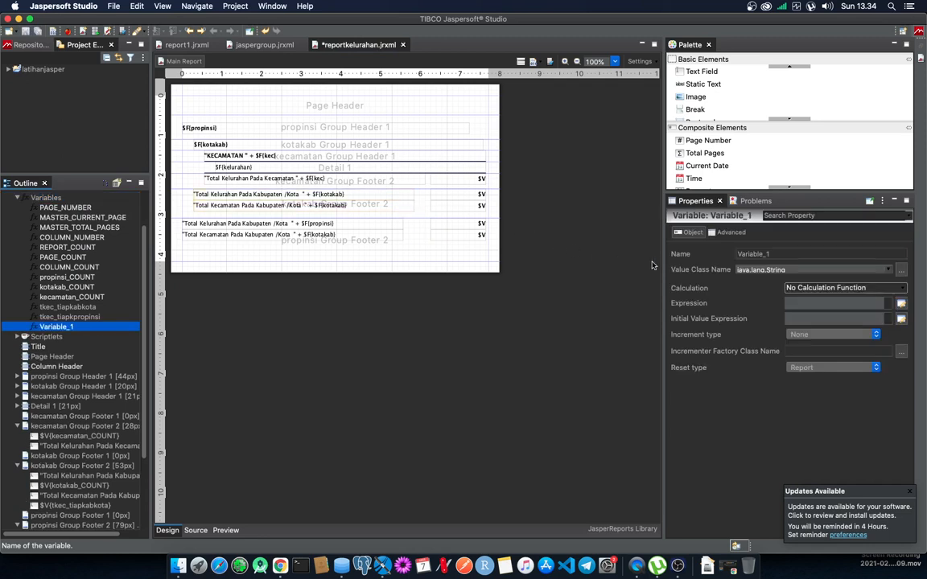
pyautogui.click(751, 255)
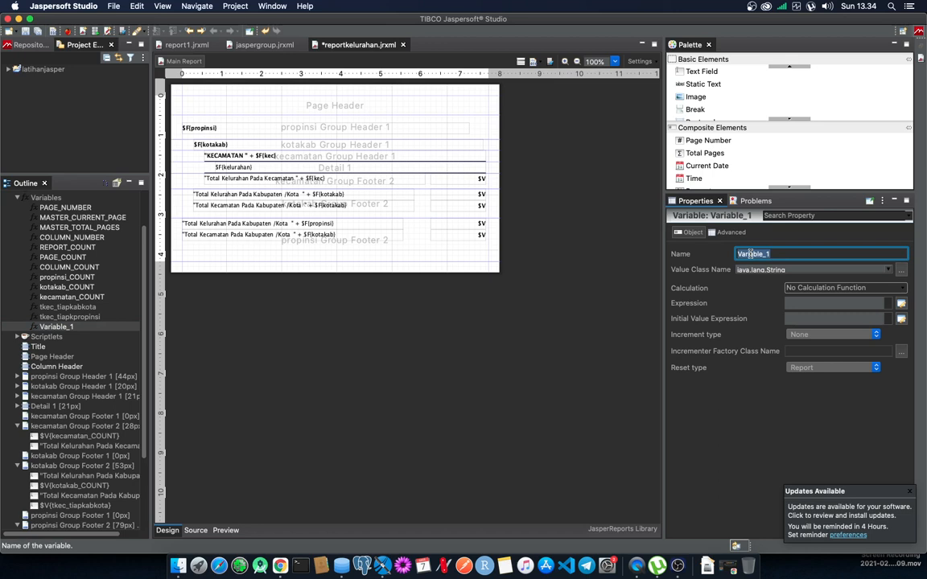
pyautogui.write('tkab_tiappropinsi')
# Set the tkab_tiappropinsi variable's value class to java.lang.Integer and its expression to 1
pyautogui.click(804, 270)
pyautogui.click(791, 309)
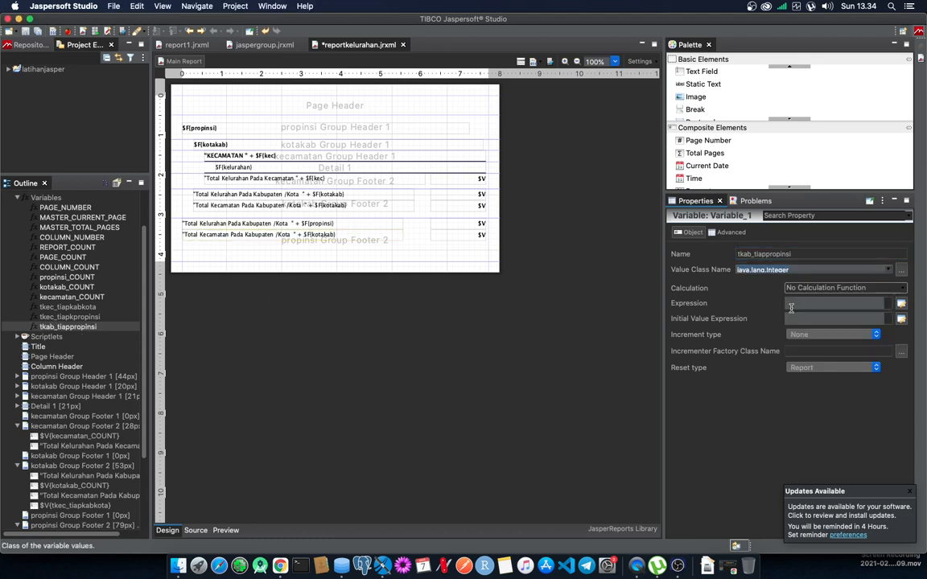
pyautogui.click(837, 302)
pyautogui.write('1')
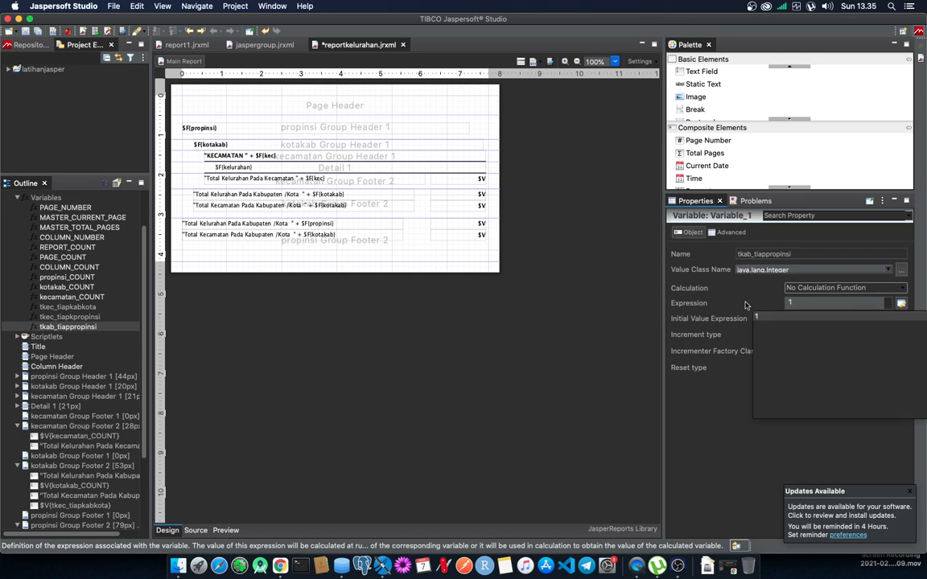
pyautogui.click(745, 304)
# Set the tkab_tiappropinsi variable's increment type to [Group] kotakab and reset type to [Group] propinsi, and save the report
pyautogui.click(829, 334)
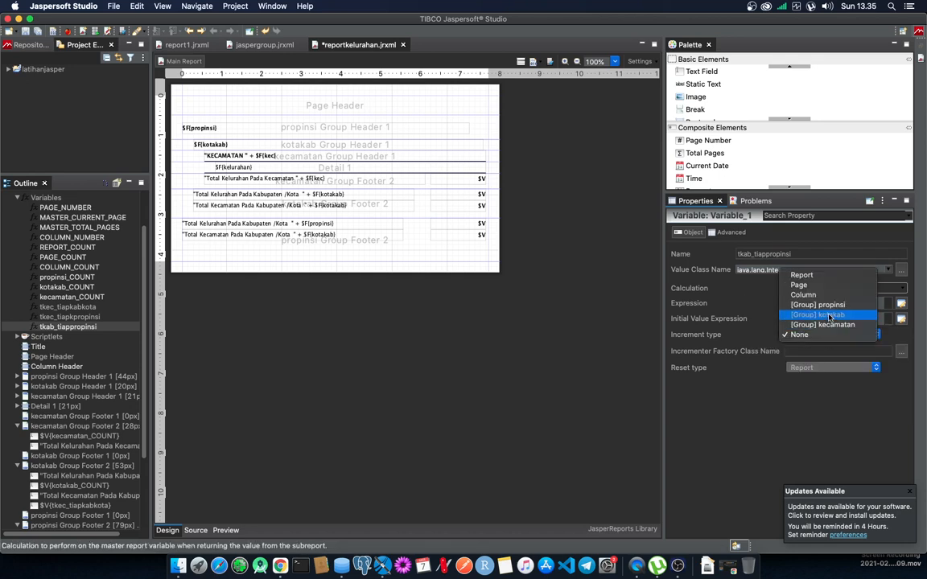
pyautogui.click(829, 315)
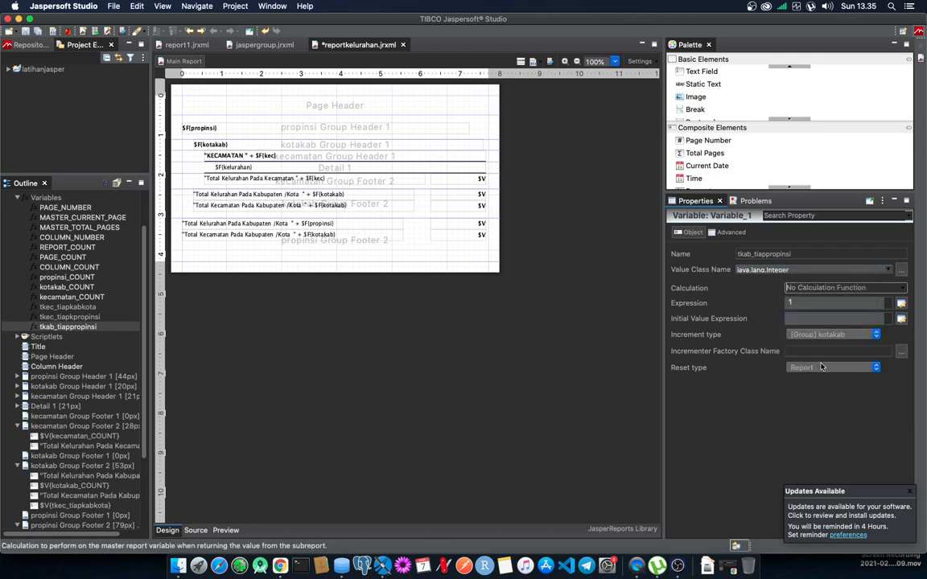
pyautogui.click(822, 367)
pyautogui.click(820, 397)
pyautogui.click(440, 357)
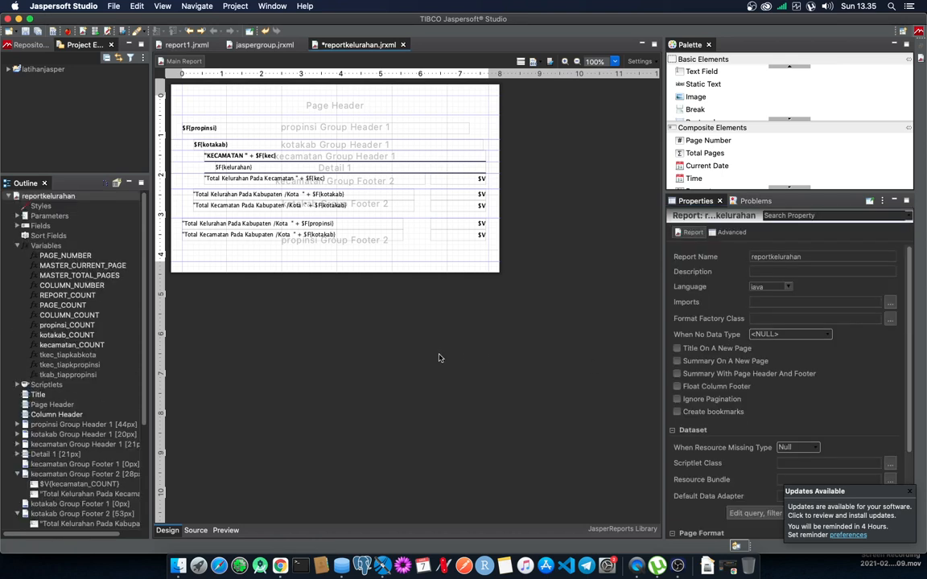
pyautogui.press('super+s')
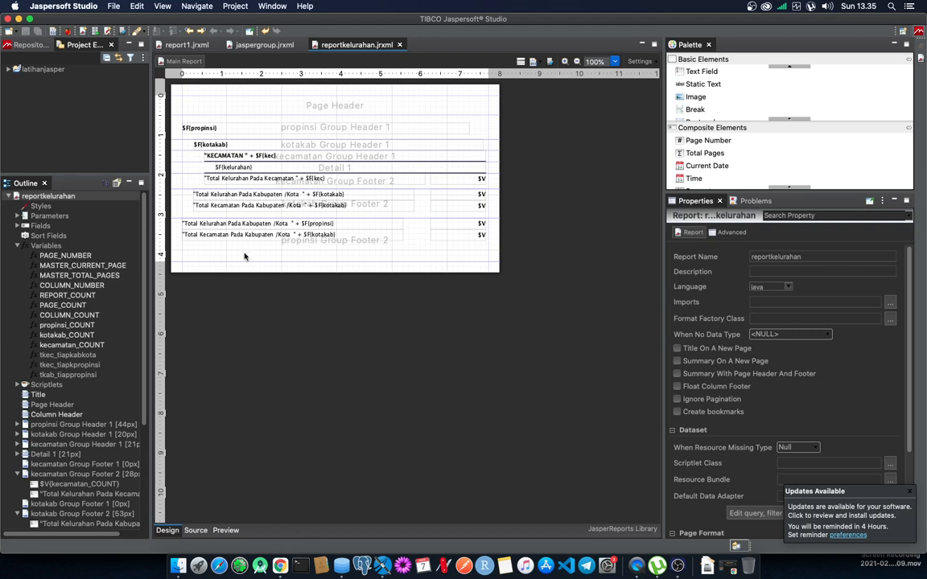
# Copy the total kecamatan label in propinsi Group Footer 2 directly beneath the original, at y 40 px
pyautogui.click(234, 233)
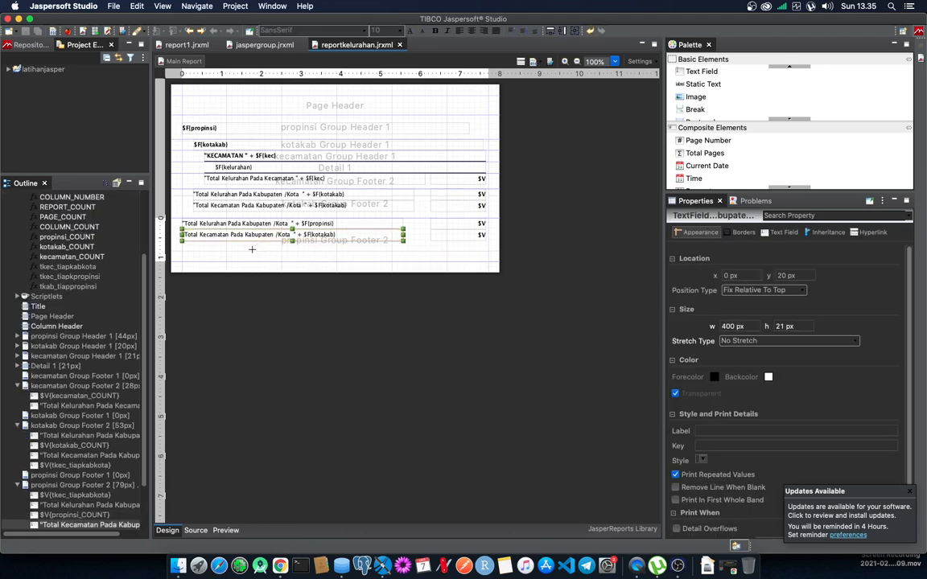
pyautogui.click(252, 249)
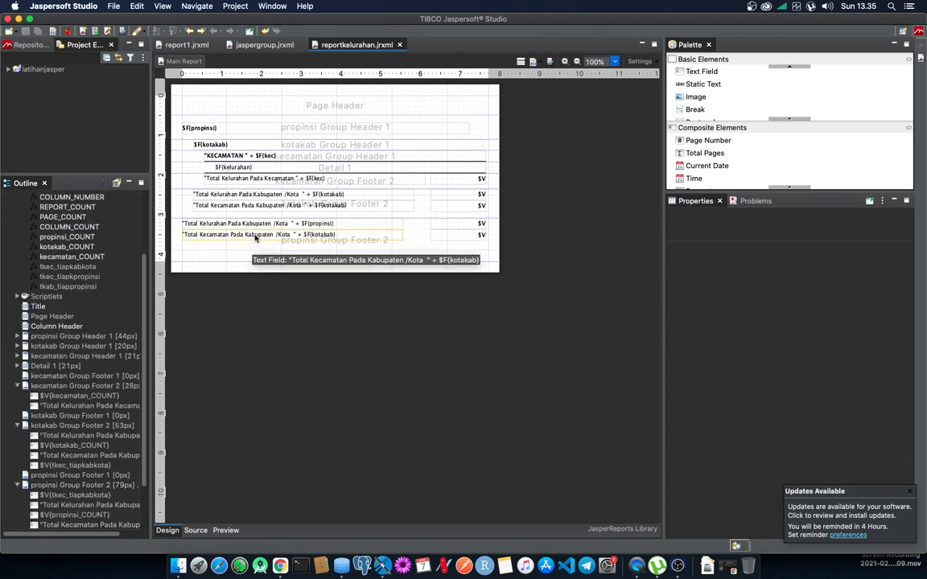
pyautogui.click(255, 235)
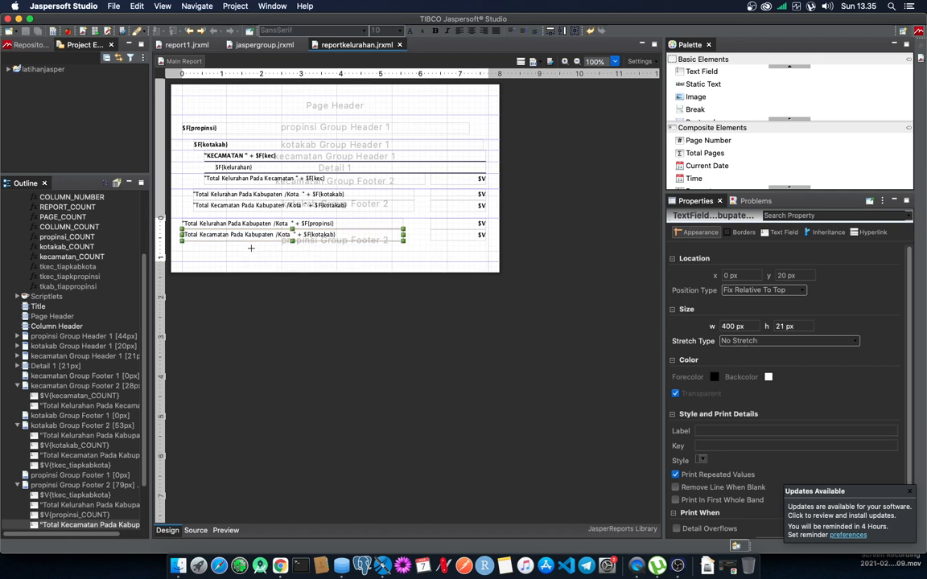
pyautogui.click(251, 248)
pyautogui.moveTo(252, 236); pyautogui.dragTo(250, 249)
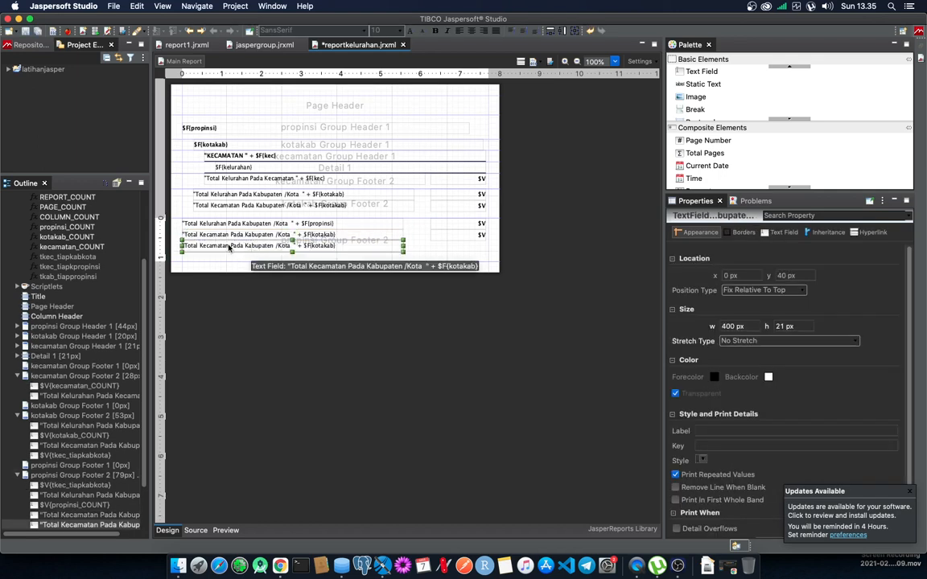
# Change the copied label's expression to "Total Kab/Kota Pada Propinsi " + $F{propinsi} and save the report
pyautogui.doubleClick(229, 248)
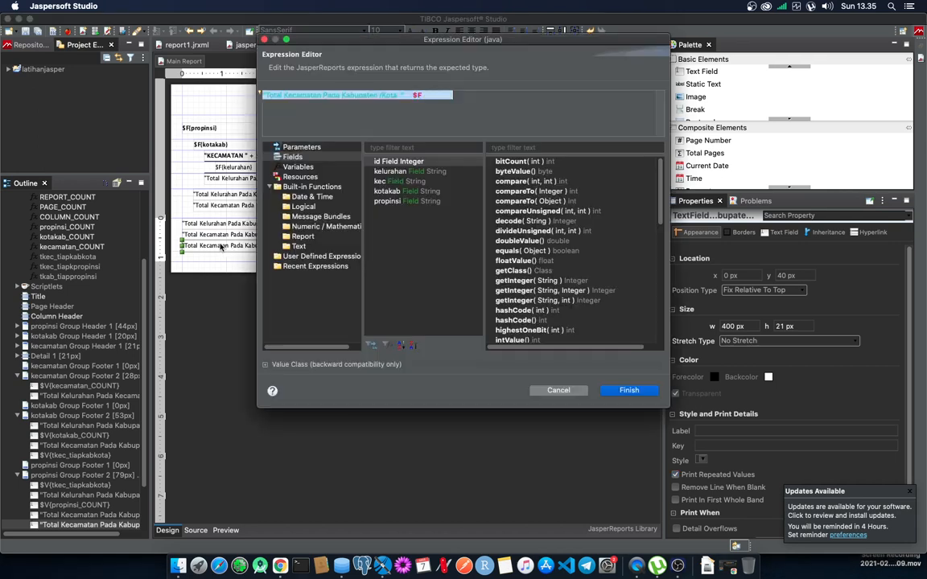
pyautogui.doubleClick(302, 95)
pyautogui.write('K')
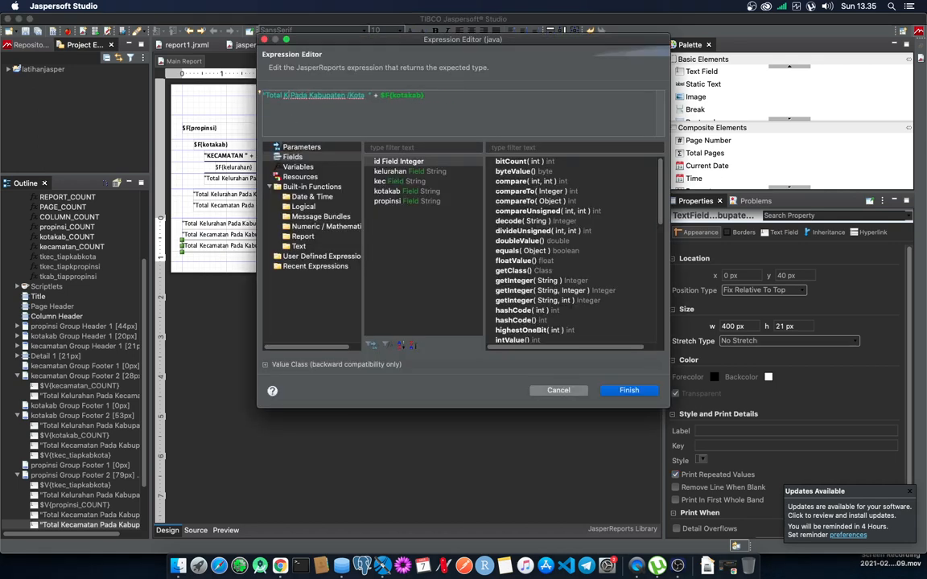
pyautogui.write('ab/Kota')
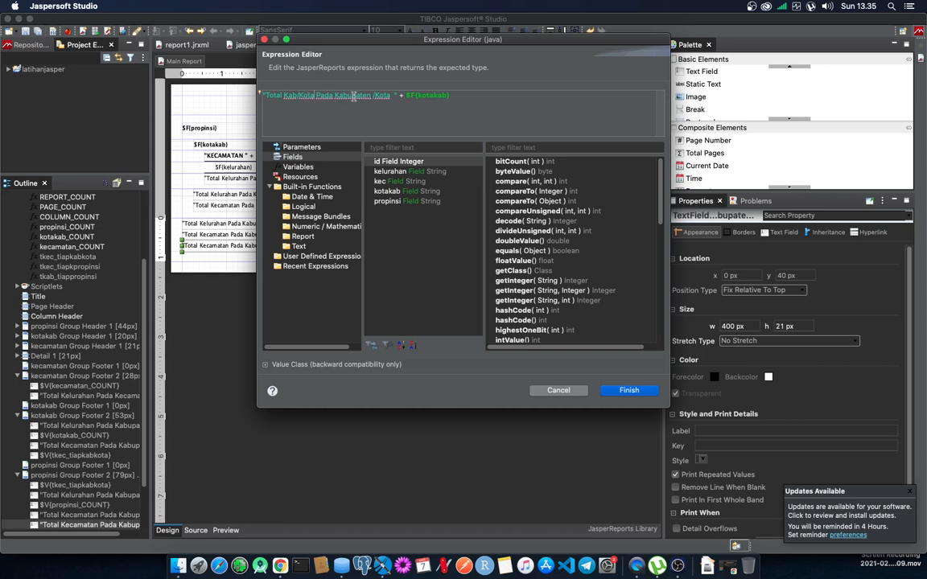
pyautogui.moveTo(335, 96); pyautogui.dragTo(374, 96)
pyautogui.write('Pr.')
pyautogui.write('opinsi')
pyautogui.doubleClick(403, 96)
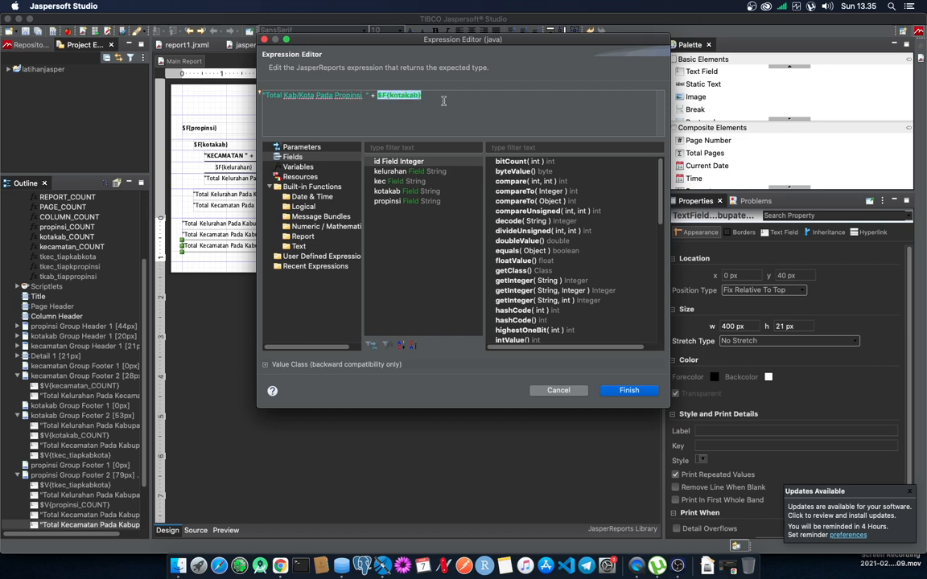
pyautogui.doubleClick(388, 202)
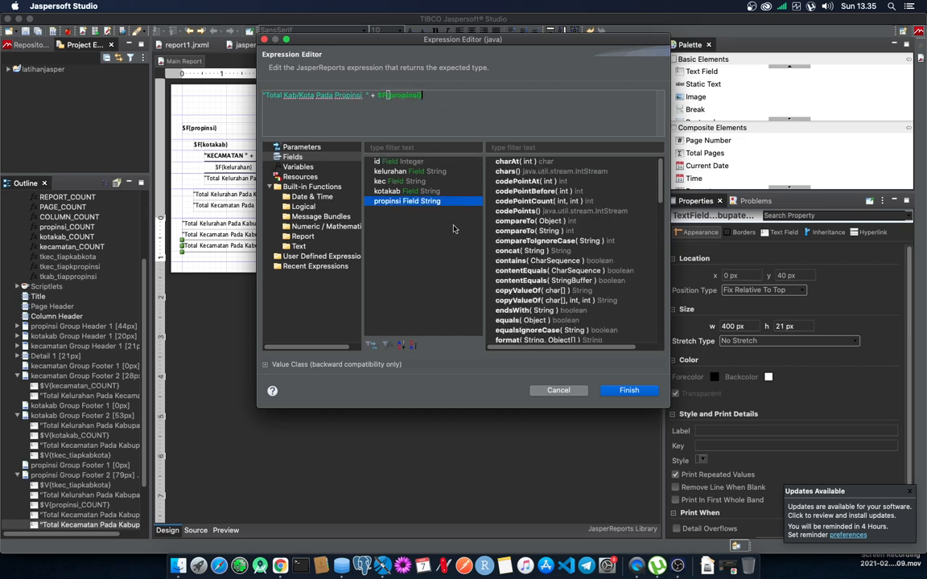
pyautogui.click(628, 390)
pyautogui.press('super+s')
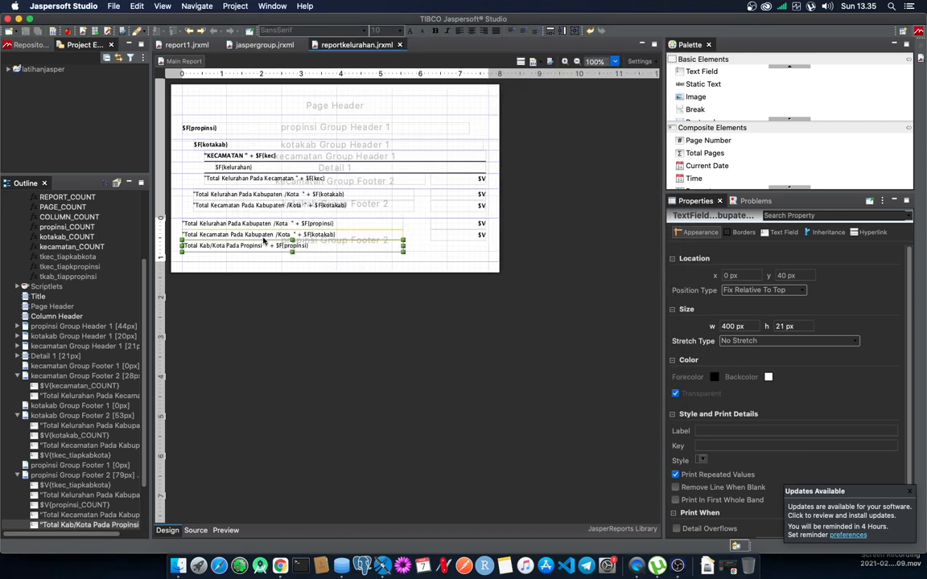
# Reword the total kecamatan label in propinsi Group Footer 2 to "Total Kecamatan Pada Propinsi", keeping its field reference
pyautogui.click(263, 238)
pyautogui.doubleClick(263, 236)
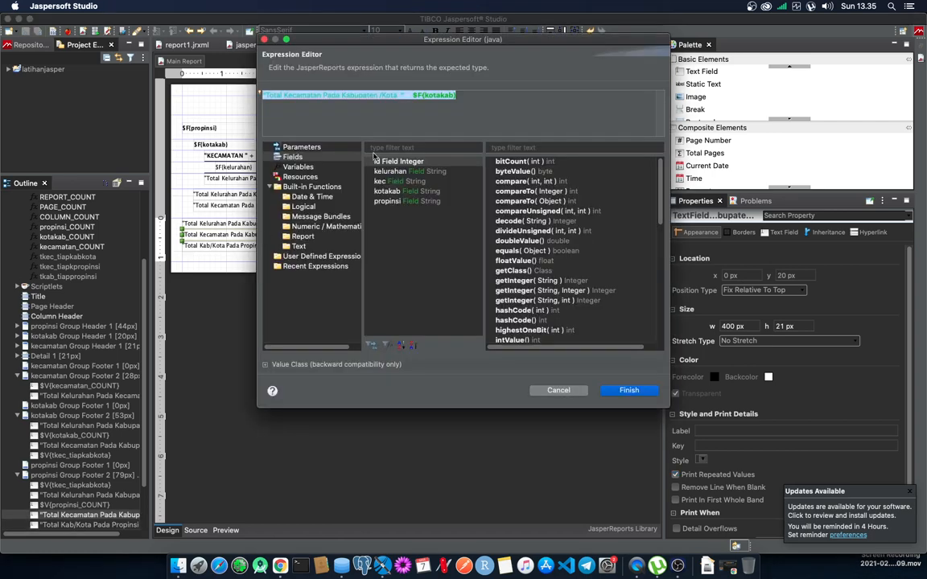
pyautogui.doubleClick(362, 96)
pyautogui.keyDown('shift'); pyautogui.click(396, 97); pyautogui.keyUp('shift')
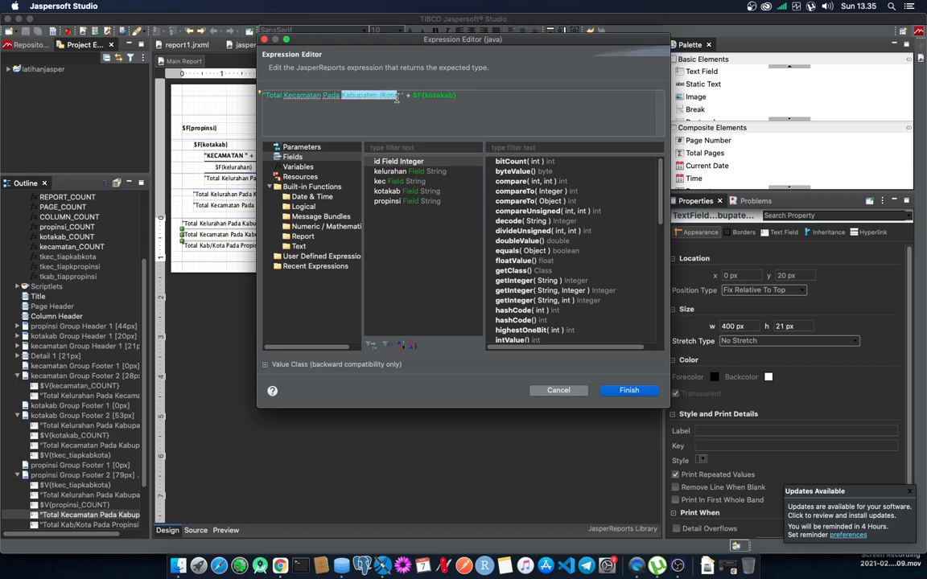
pyautogui.write('Pro')
pyautogui.write('pinsi')
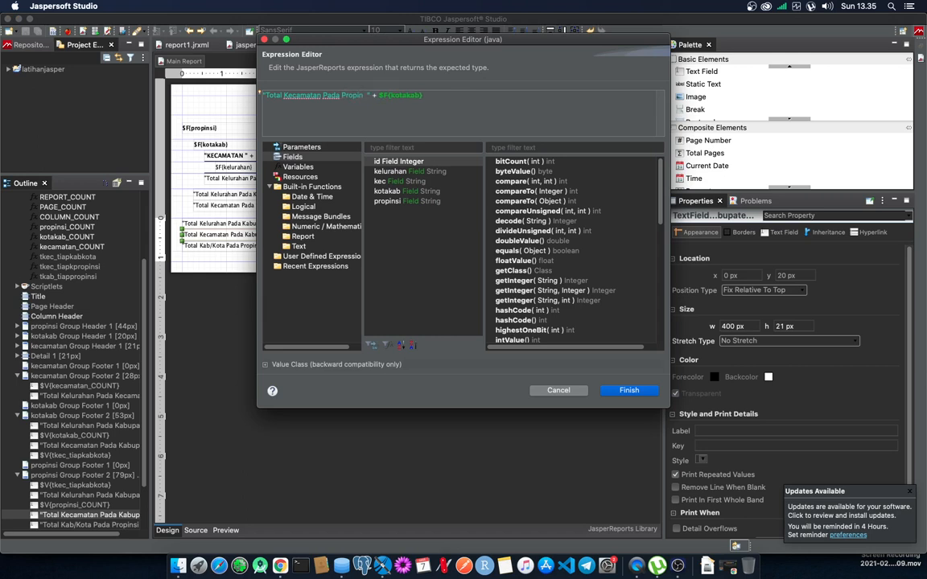
pyautogui.click(630, 391)
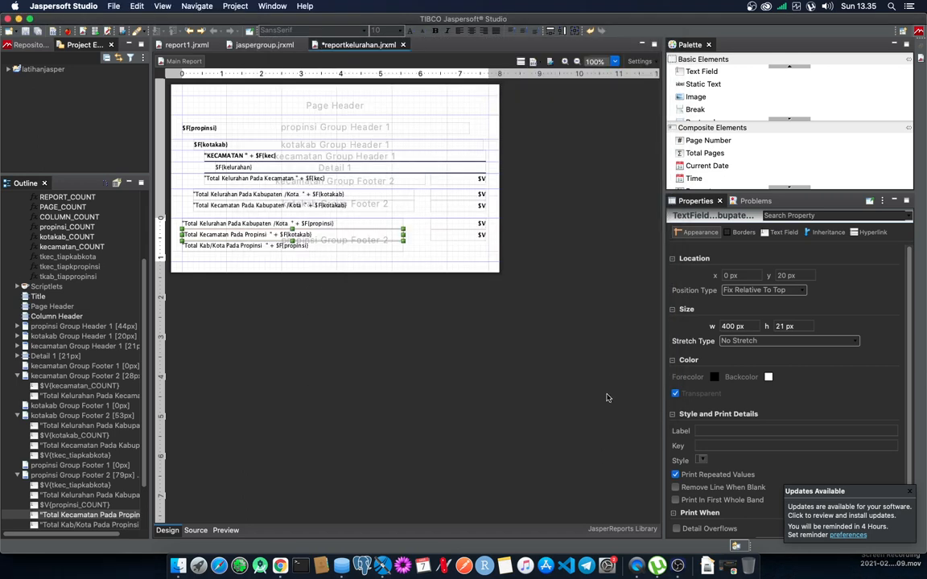
# Reword the total kelurahan label in propinsi Group Footer 2 to "Total Kelurahan Pada Propinsi", keeping its field reference
pyautogui.doubleClick(250, 228)
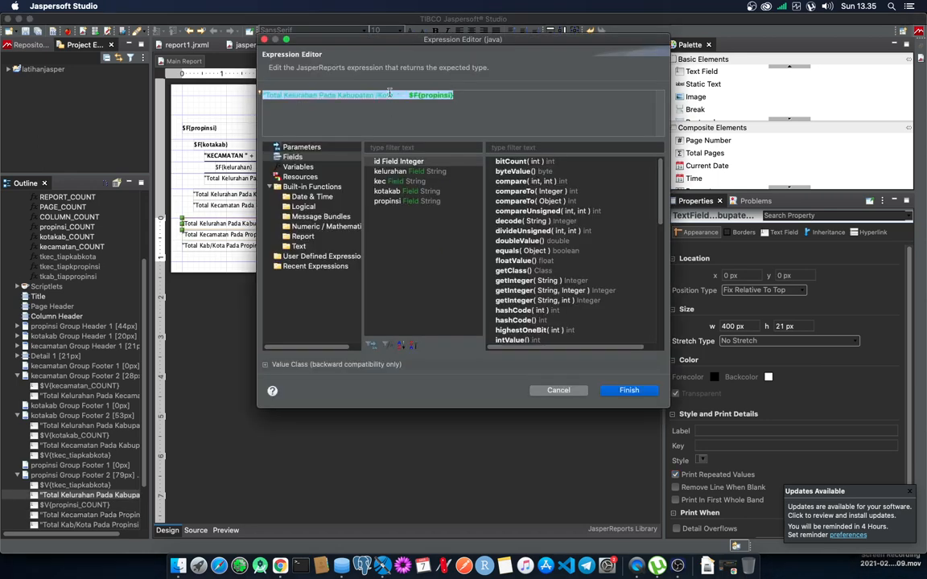
pyautogui.doubleClick(346, 95)
pyautogui.keyDown('shift'); pyautogui.click(394, 95); pyautogui.keyUp('shift')
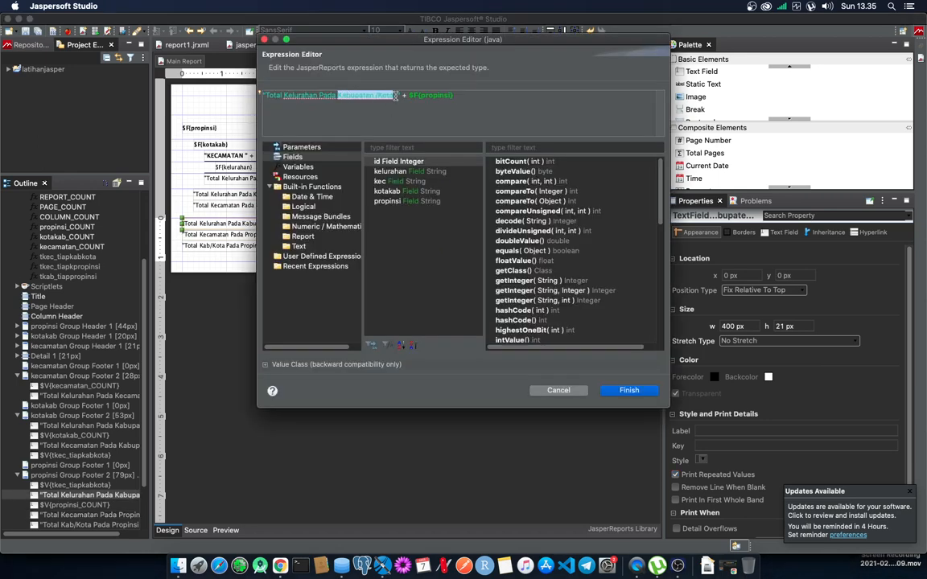
pyautogui.write('Propinsi')
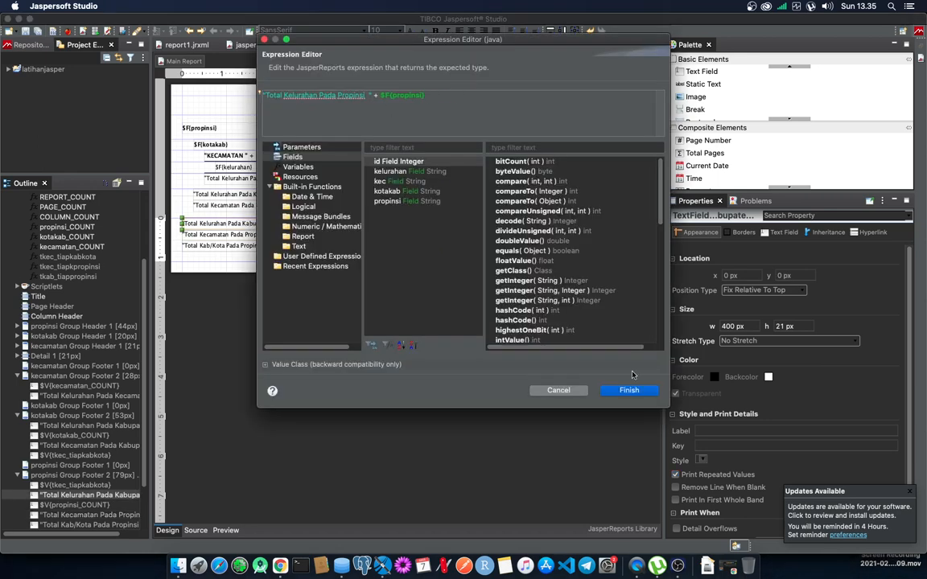
pyautogui.click(629, 391)
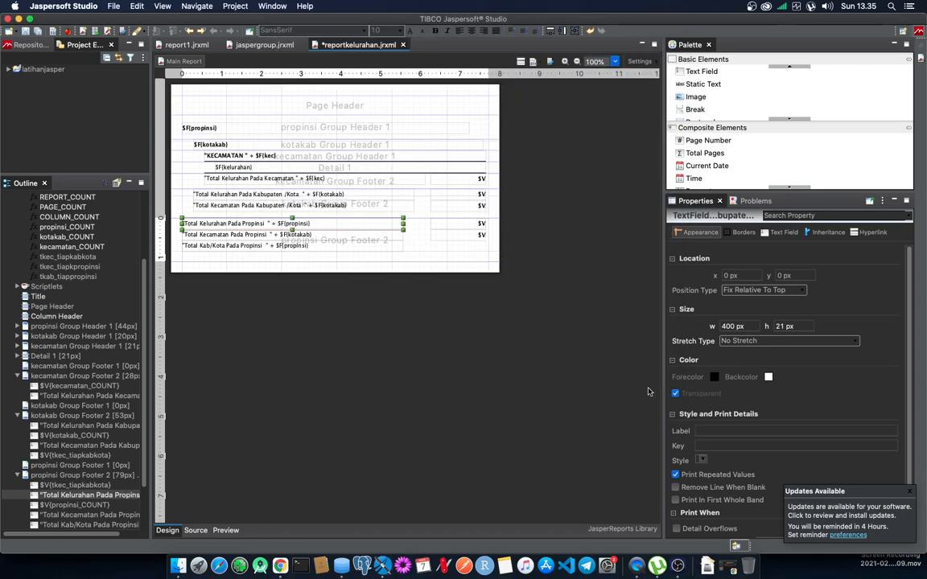
# Place the tkab_tiappropinsi variable in propinsi Group Footer 2 at x 450, y 41 px, 20 px high, right-aligned, and save the report
pyautogui.click(350, 317)
pyautogui.moveTo(64, 375); pyautogui.dragTo(456, 251)
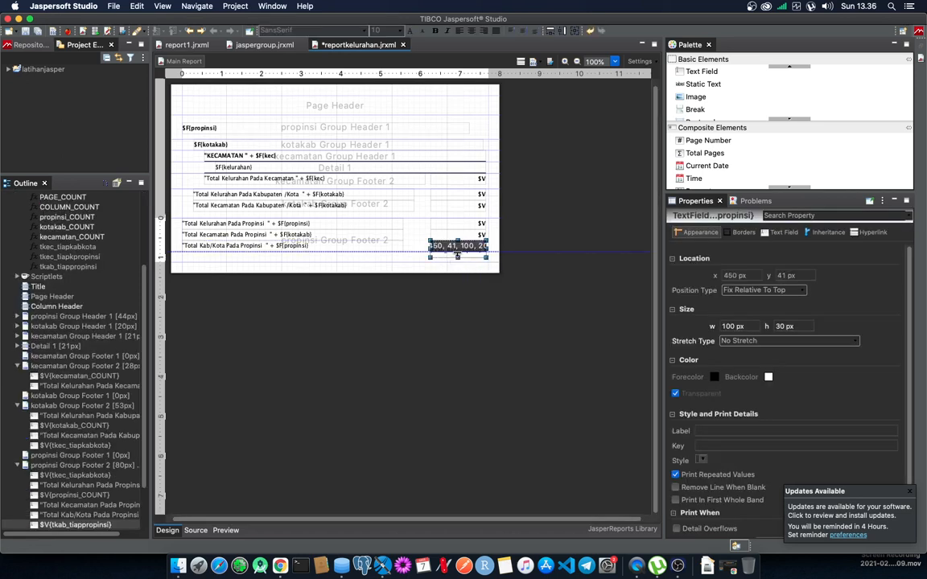
pyautogui.click(483, 32)
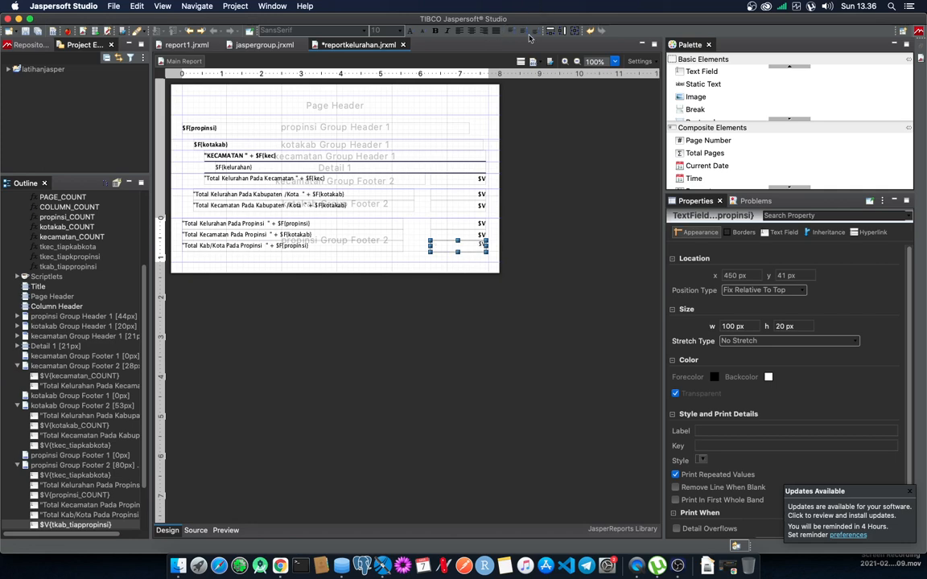
pyautogui.press('cmd+s')
pyautogui.click(478, 315)
# Preview the report and page through to the end of the ACEH group to examine its propinsi totals on page 202
pyautogui.click(226, 531)
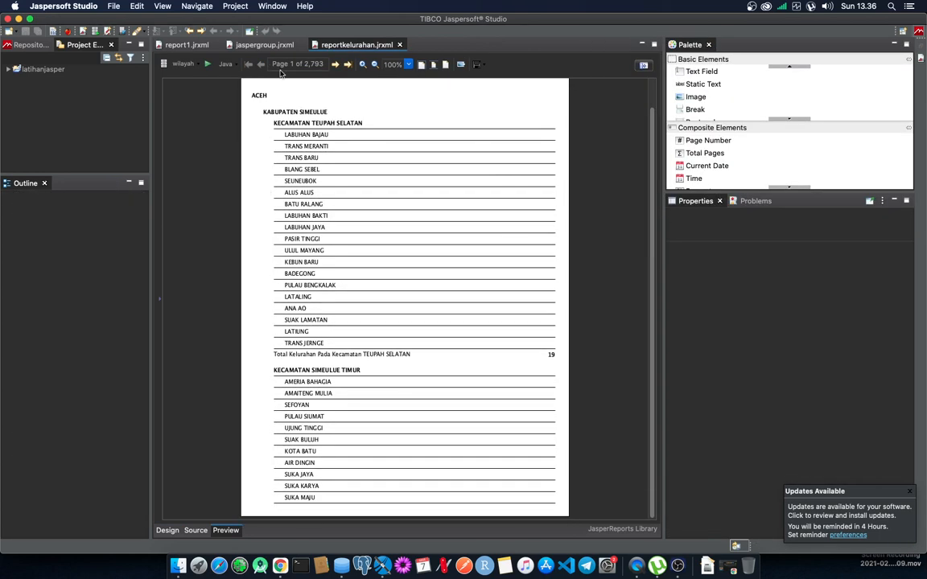
pyautogui.click(335, 65)
pyautogui.click(335, 65)
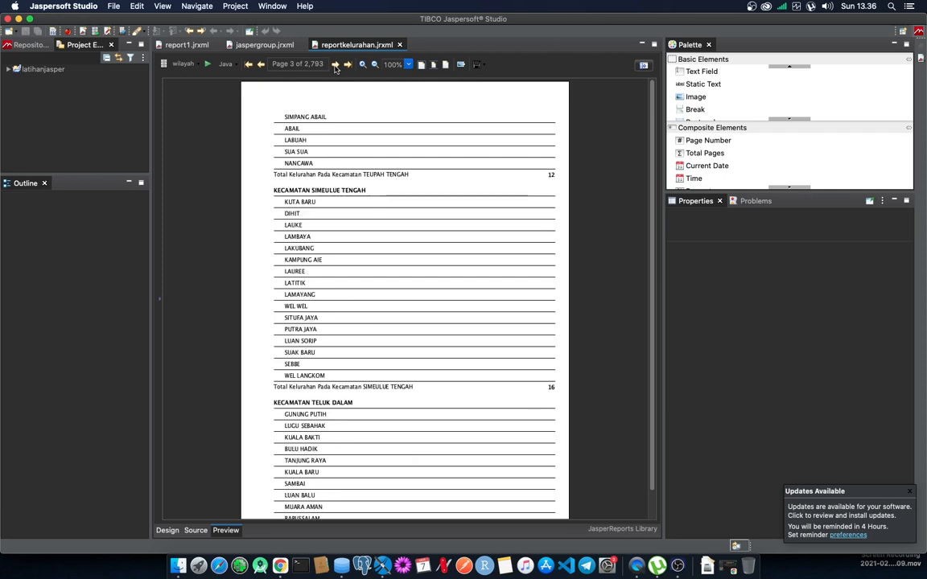
pyautogui.click(335, 65)
pyautogui.click(335, 66)
pyautogui.scroll(-2, 340, 97)
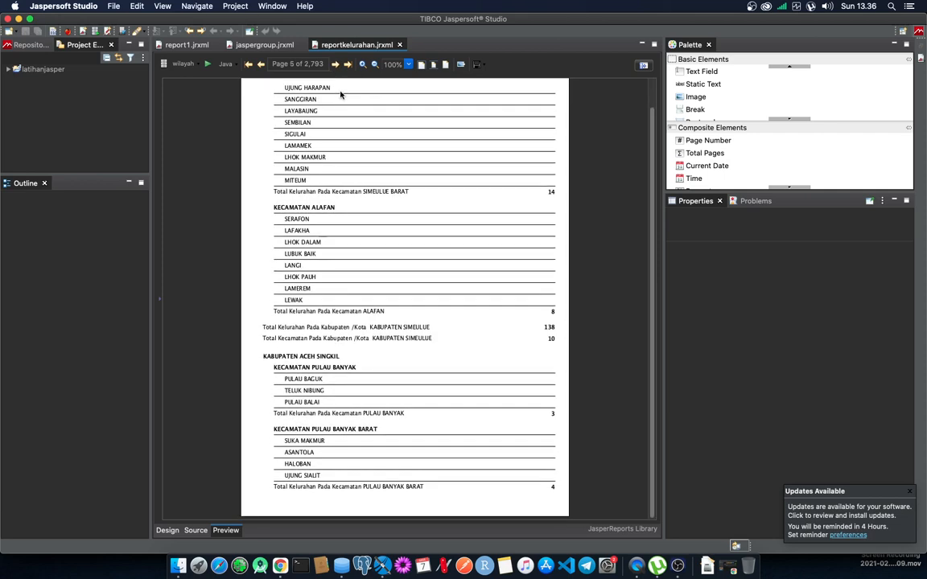
pyautogui.click(336, 65)
pyautogui.click(336, 66)
pyautogui.click(336, 65)
pyautogui.click(335, 66)
pyautogui.click(336, 65)
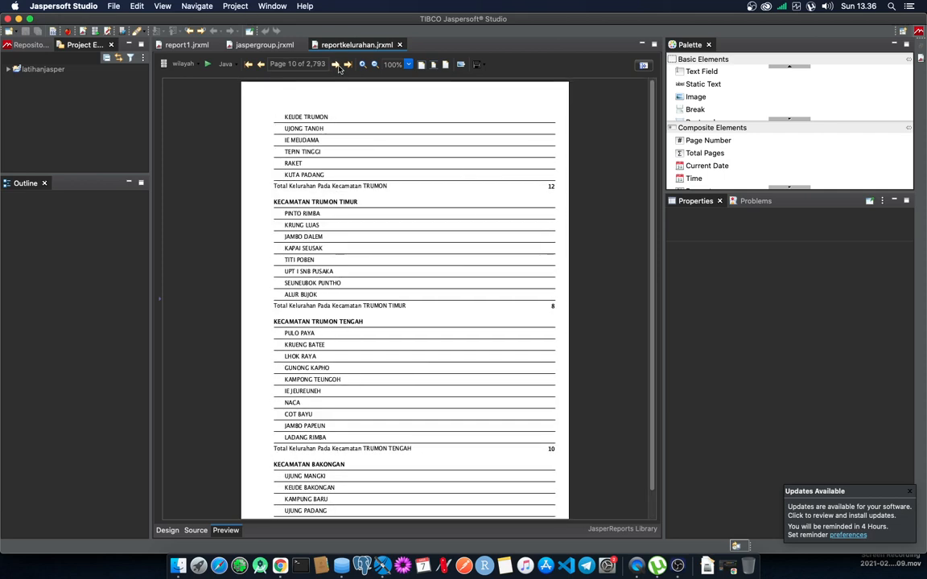
pyautogui.click(335, 65)
pyautogui.click(335, 65)
pyautogui.click(335, 66)
pyautogui.click(336, 65)
pyautogui.click(336, 65)
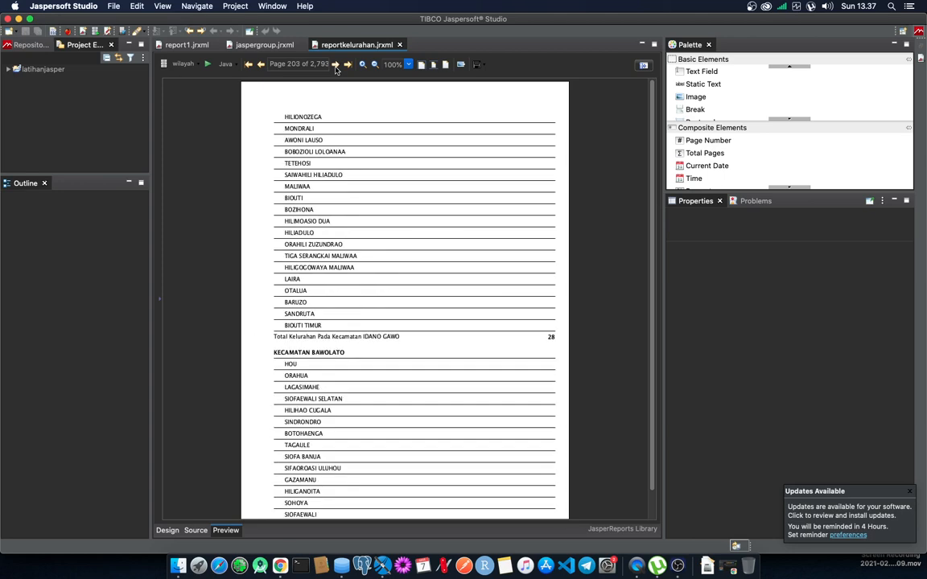
pyautogui.click(261, 65)
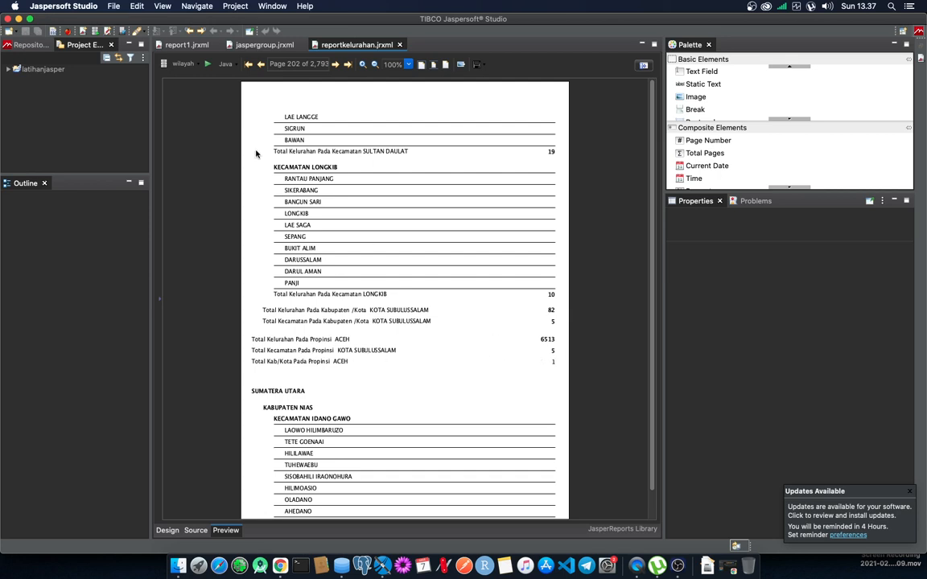
pyautogui.click(294, 64)
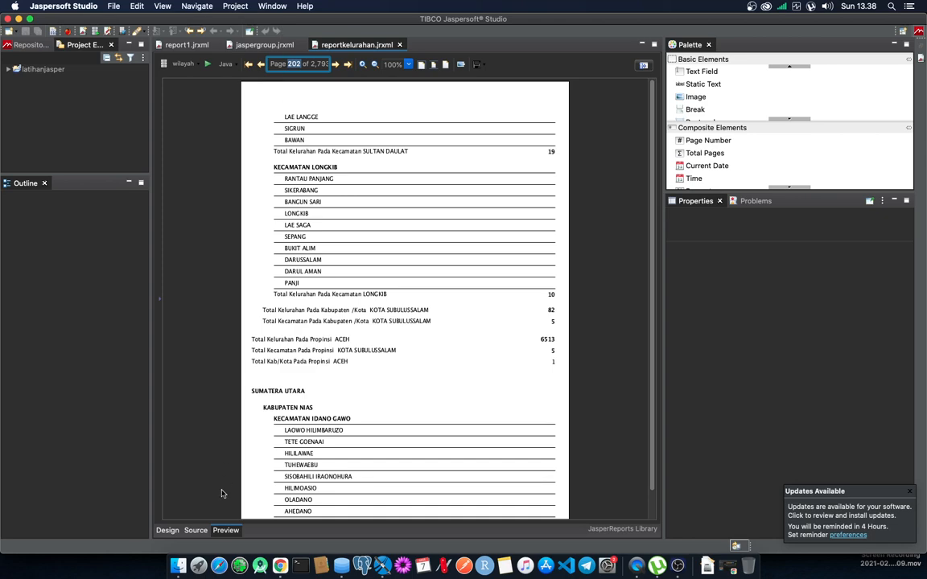
# Change the total kecamatan value field in propinsi Group Footer 2 to the variable tkec_tiapkpropinsi and save the report
pyautogui.click(168, 530)
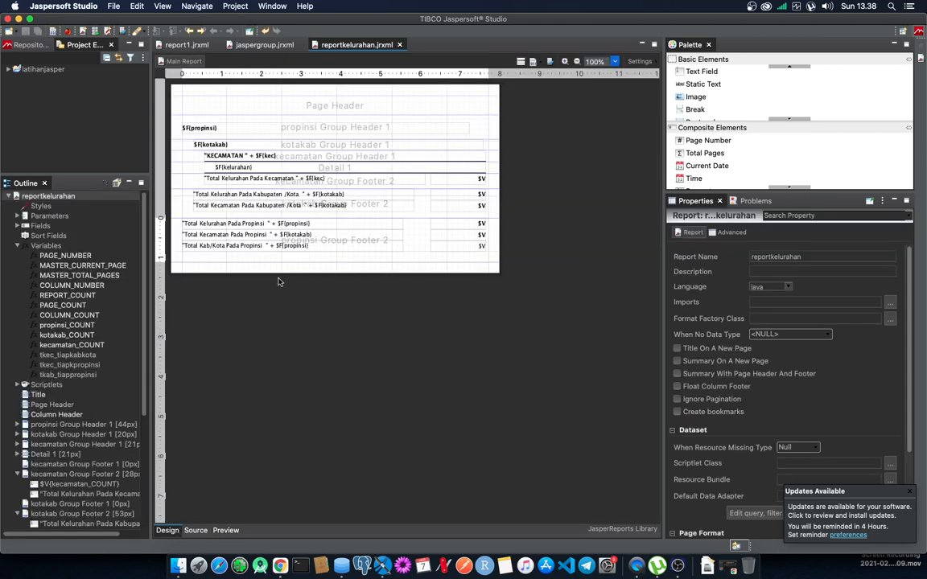
pyautogui.click(438, 235)
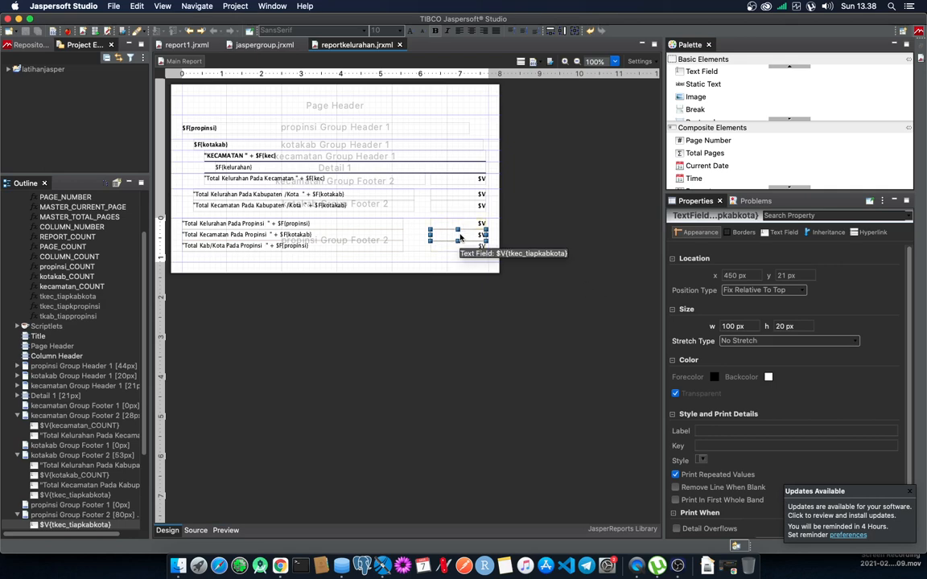
pyautogui.doubleClick(459, 235)
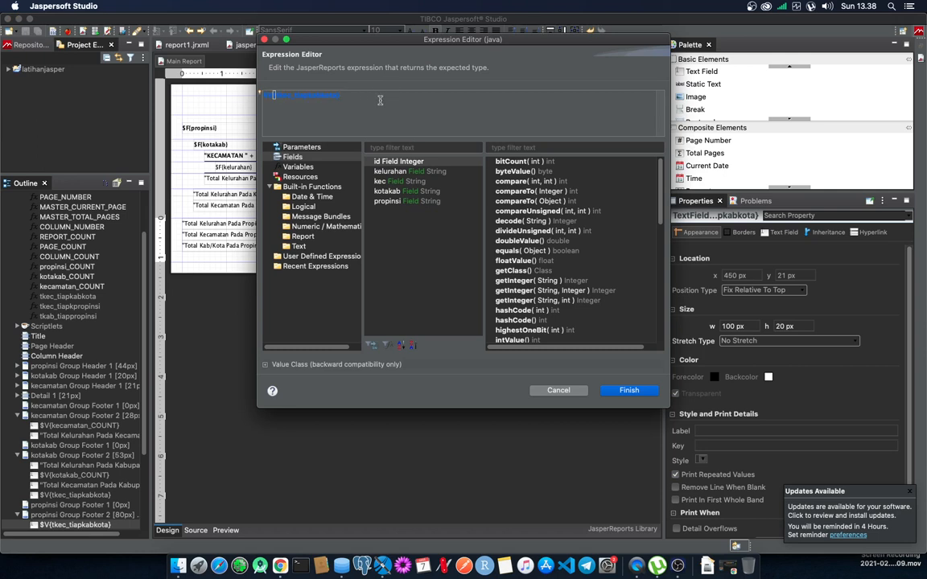
pyautogui.click(296, 166)
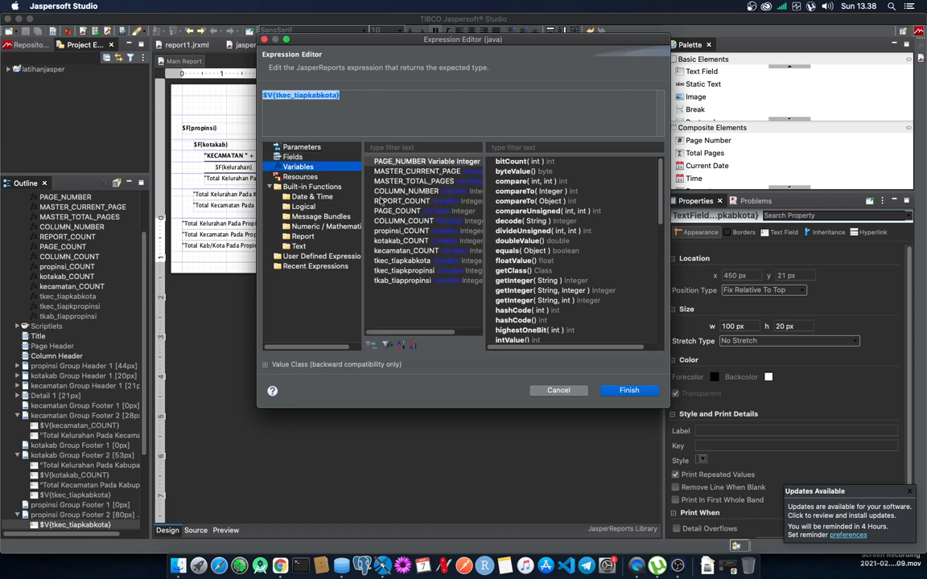
pyautogui.doubleClick(407, 272)
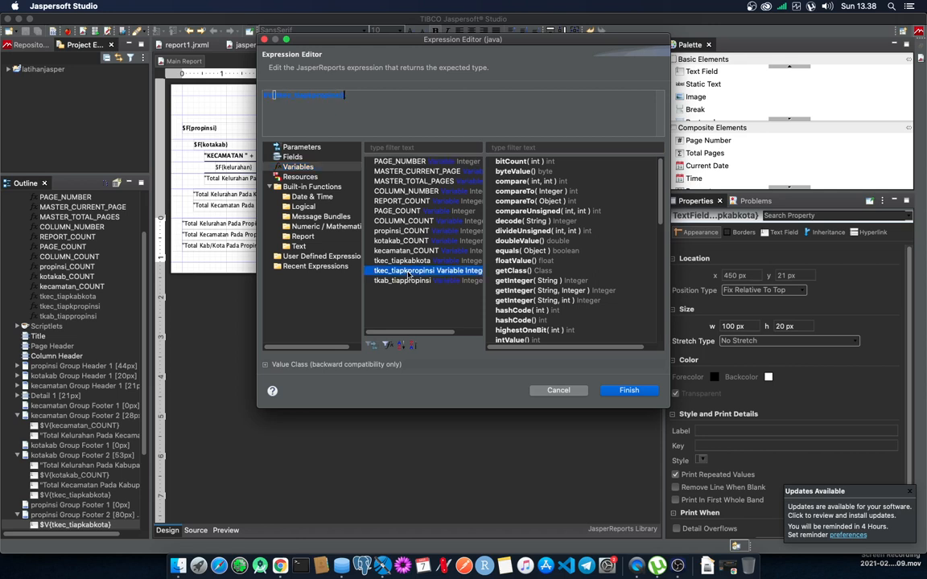
pyautogui.click(629, 390)
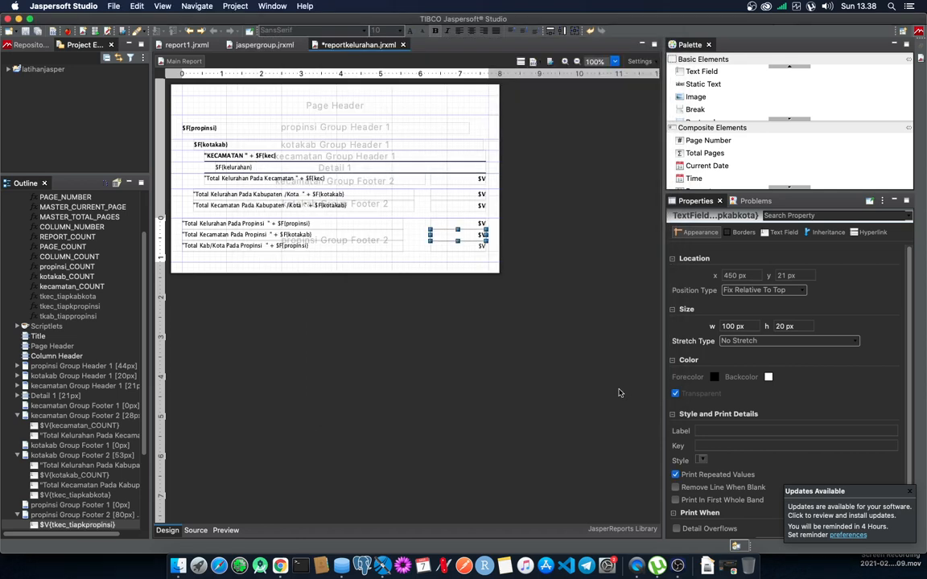
pyautogui.click(457, 311)
pyautogui.press('super+s')
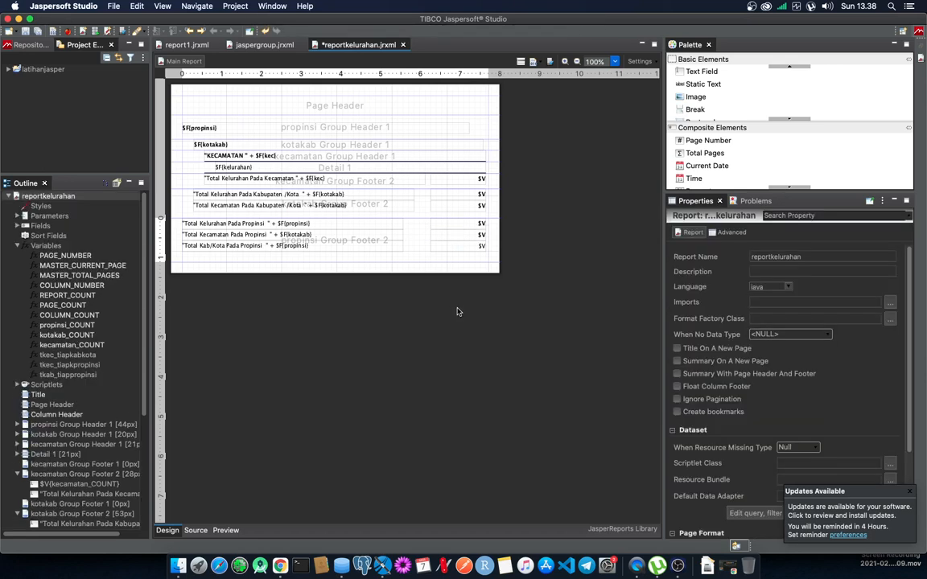
# Set the calculation of the tkab_tiappropinsi variable to Count
pyautogui.click(479, 246)
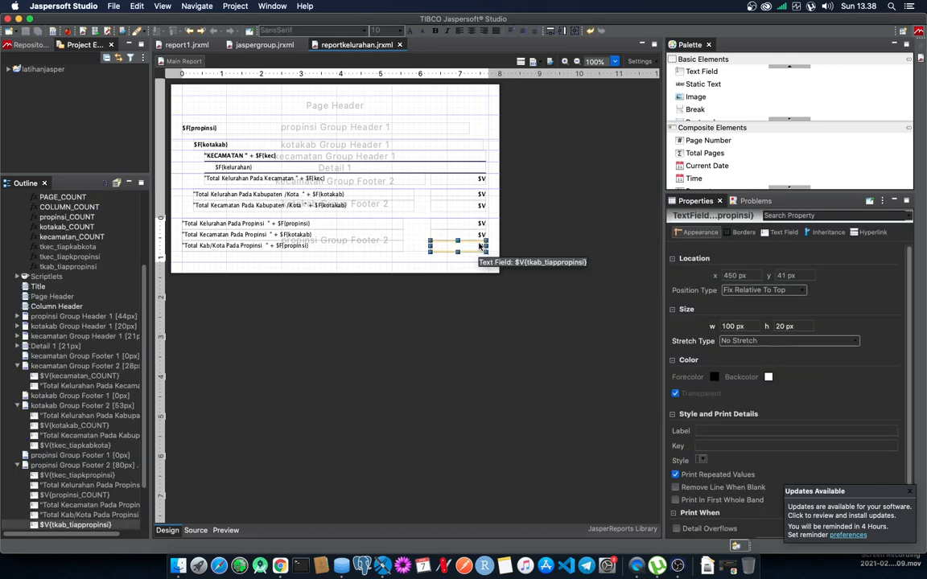
pyautogui.click(87, 269)
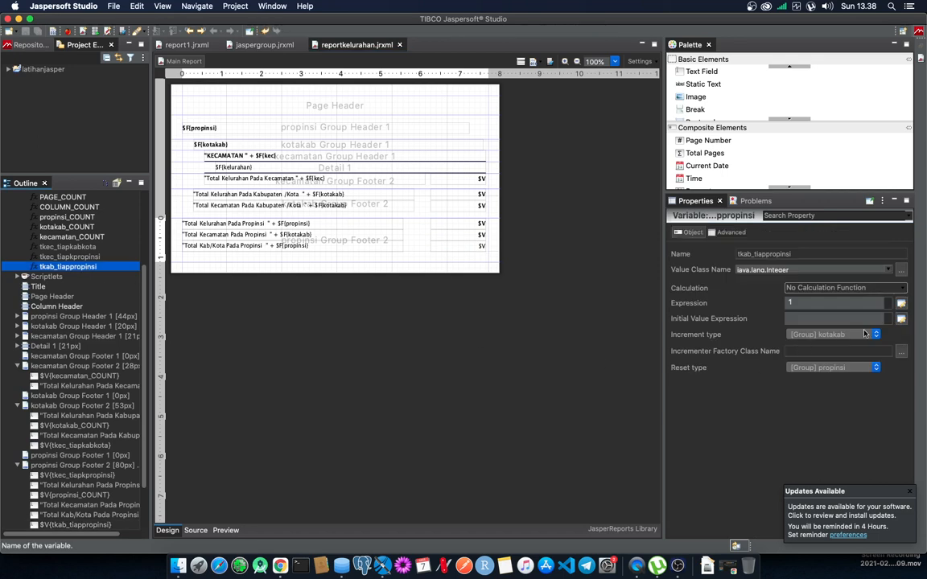
pyautogui.click(901, 291)
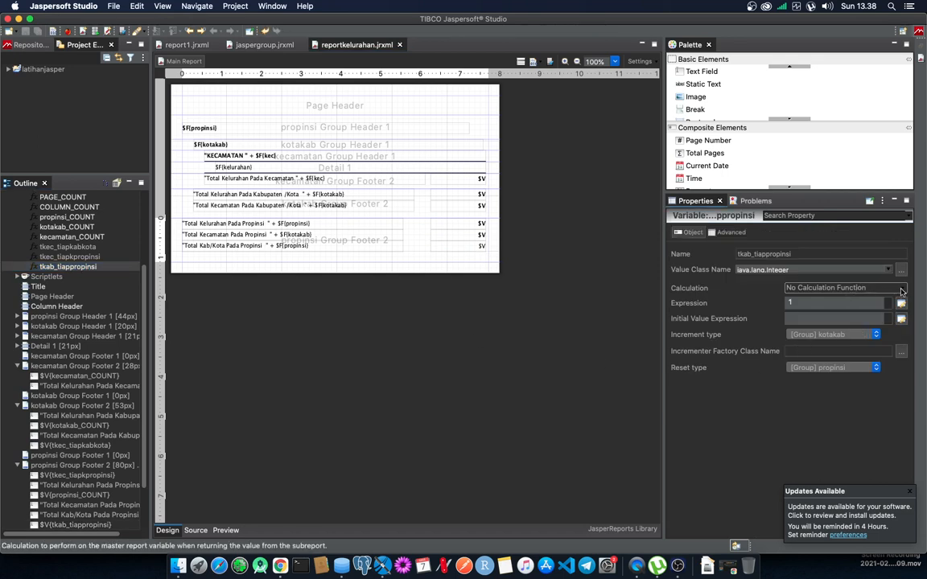
pyautogui.click(901, 290)
pyautogui.click(829, 312)
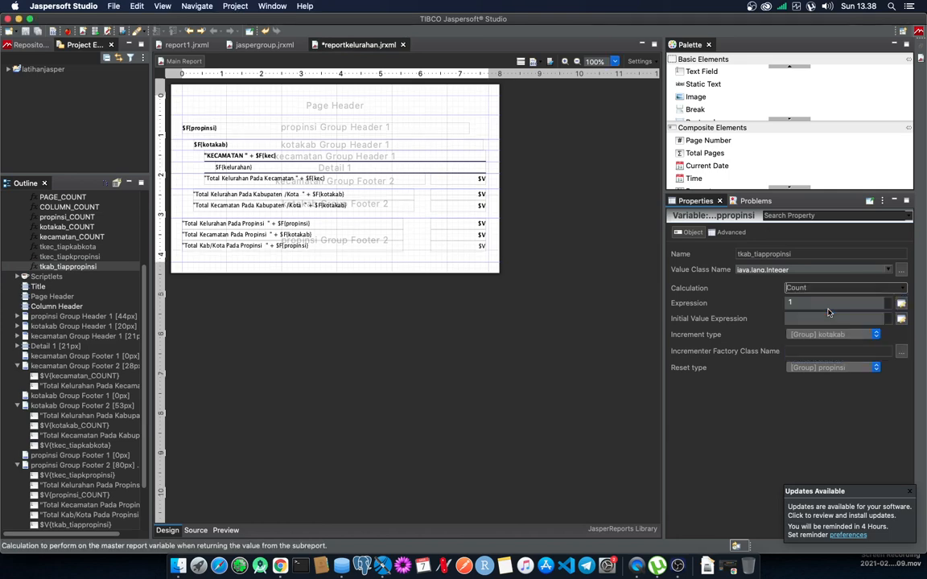
pyautogui.click(431, 345)
# Preview the report again and check the ACEH propinsi totals on page 202
pyautogui.click(225, 531)
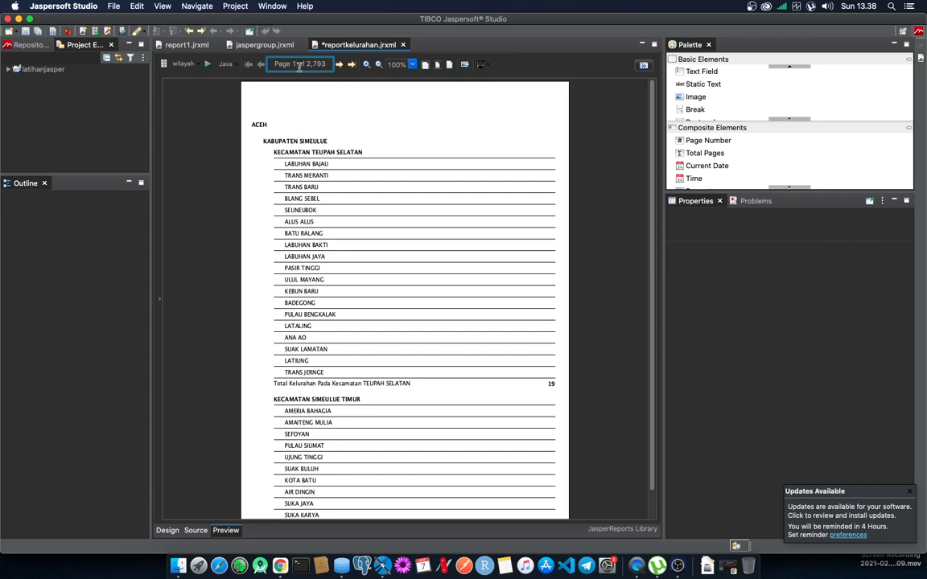
pyautogui.write('202')
pyautogui.press('Return')
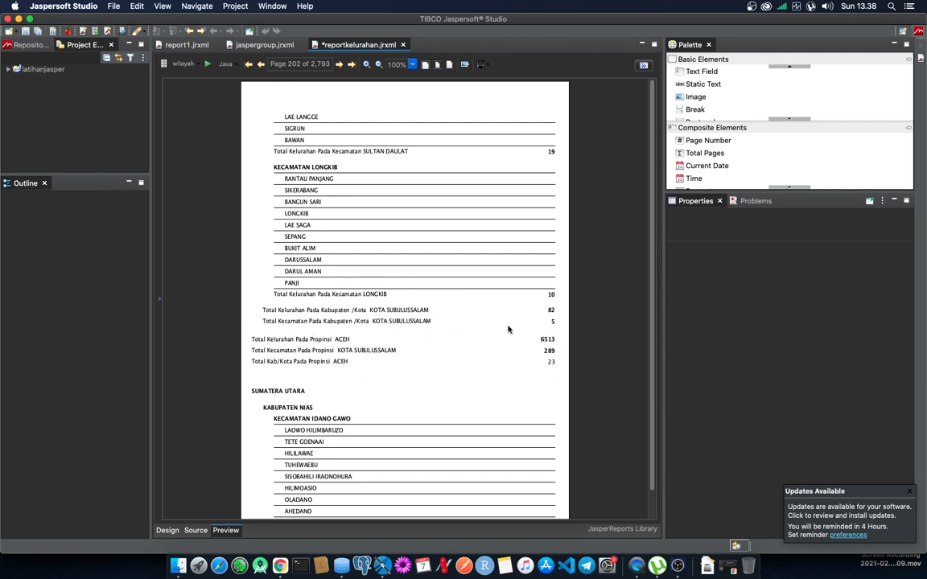
pyautogui.scroll(-2, 295, 413)
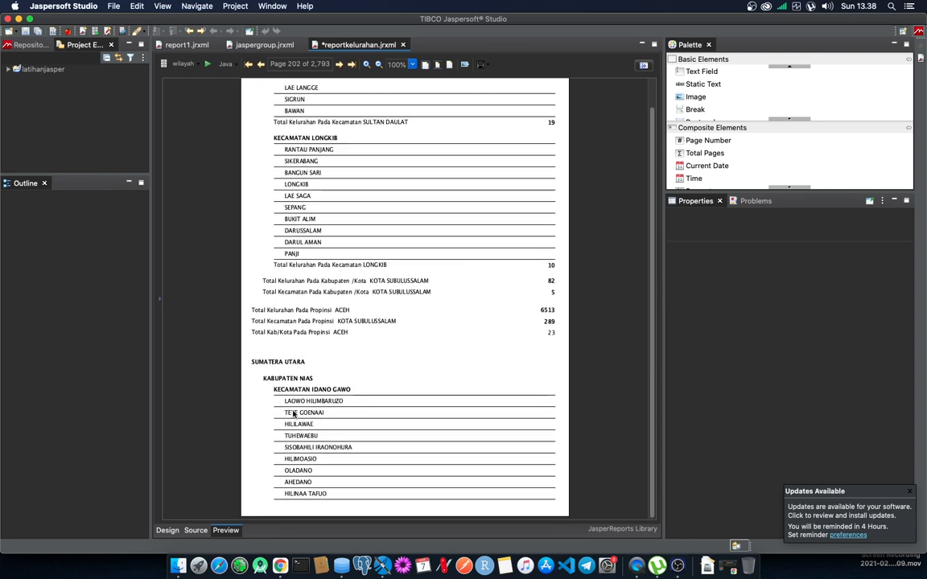
# Reduce the height of kotakab Group Footer 2 to 42 px and propinsi Group Footer 2 to 74 px
pyautogui.click(167, 530)
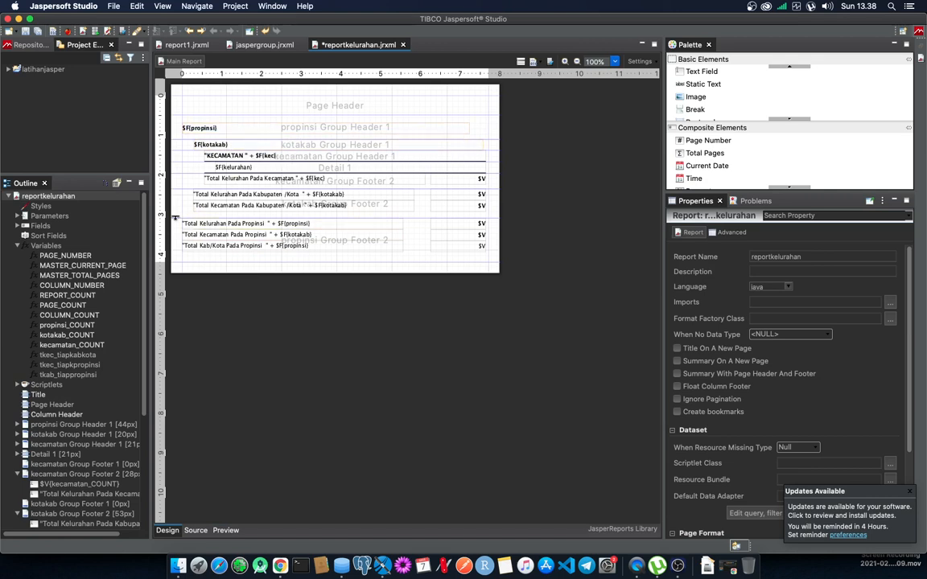
pyautogui.moveTo(176, 215); pyautogui.dragTo(177, 210)
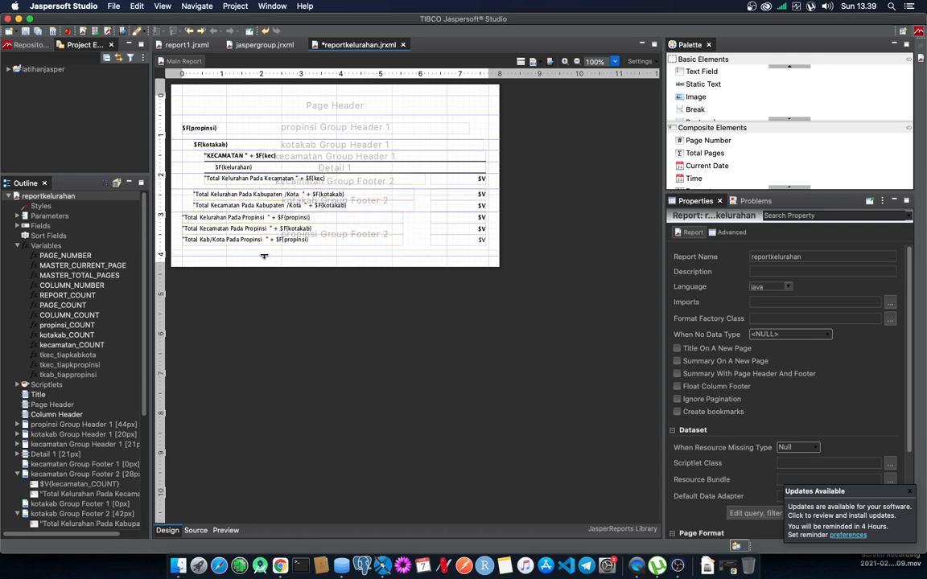
pyautogui.moveTo(263, 257); pyautogui.dragTo(263, 251)
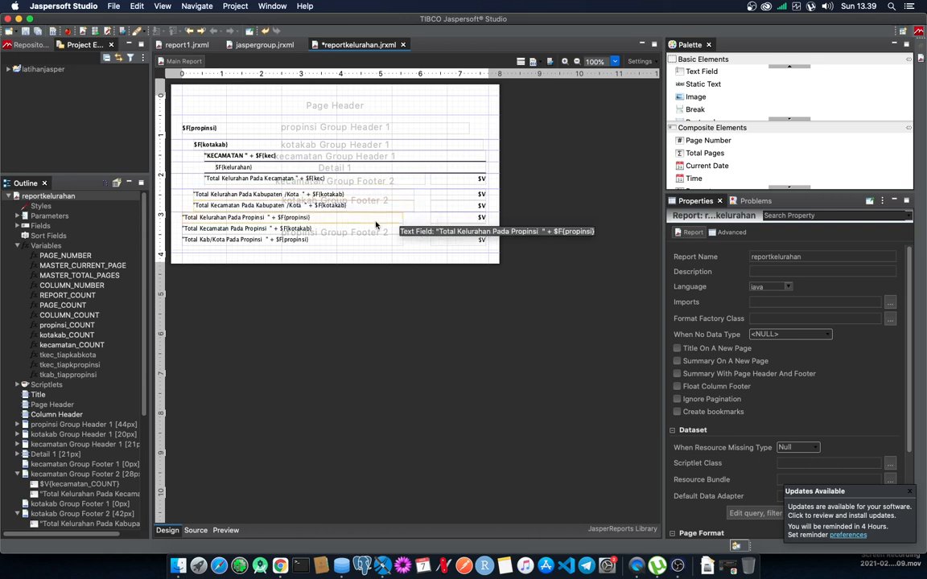
# Enable Start New Page for the propinsi group through its Group Footer 2 band and save the report
pyautogui.click(176, 240)
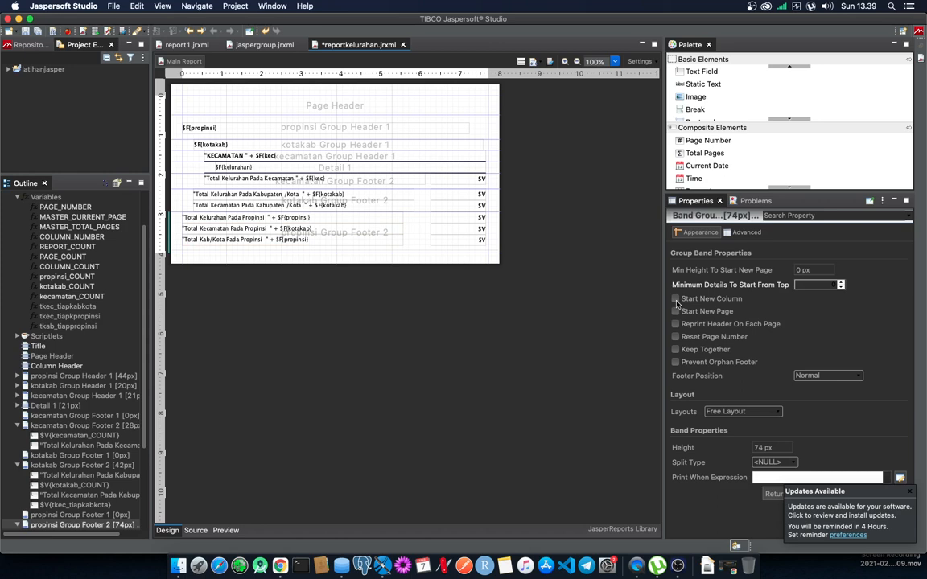
pyautogui.click(675, 311)
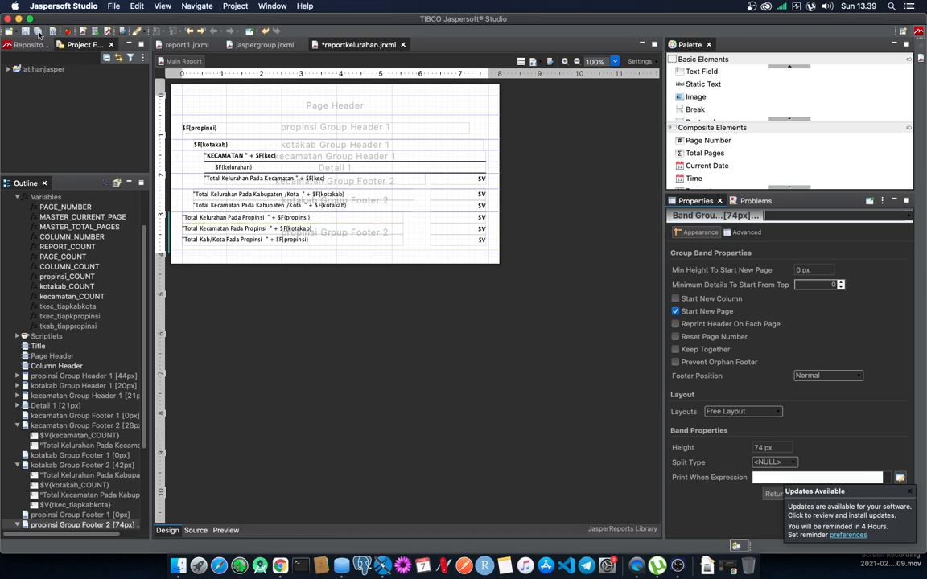
# Preview the report and examine the page break between ACEH and SUMATERA UTARA on pages 202 and 203
pyautogui.click(225, 530)
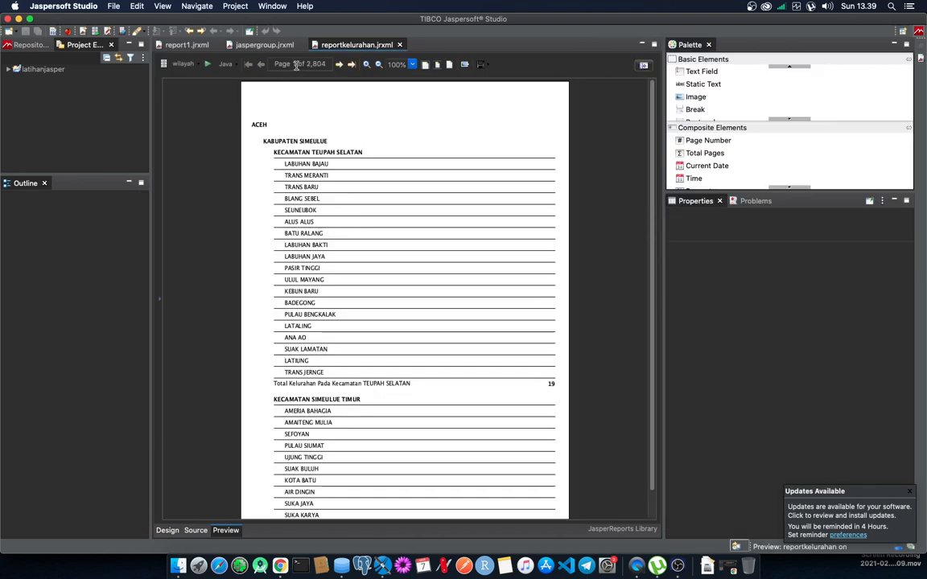
pyautogui.press('BackSpace')
pyautogui.write('202')
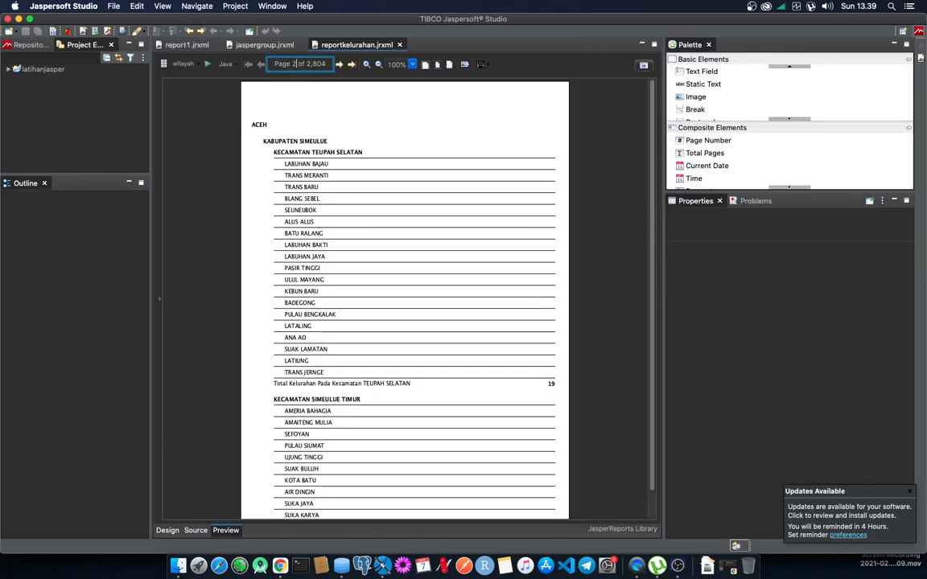
pyautogui.press('Return')
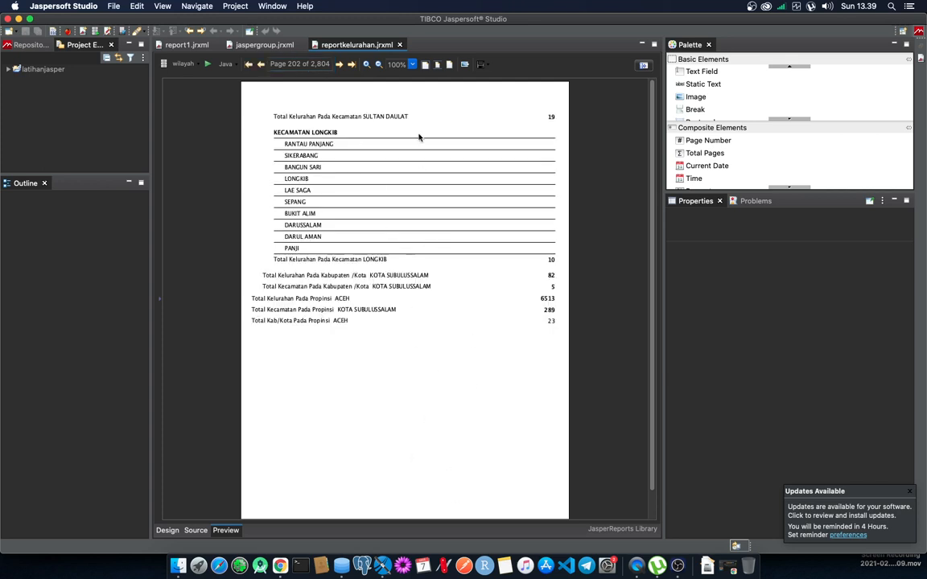
pyautogui.click(338, 64)
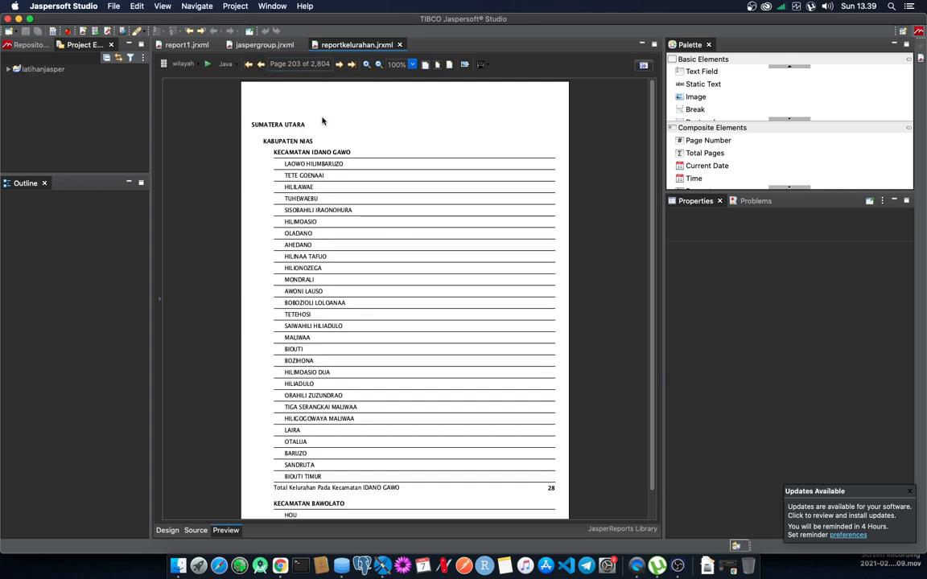
pyautogui.scroll(-2, 334, 161)
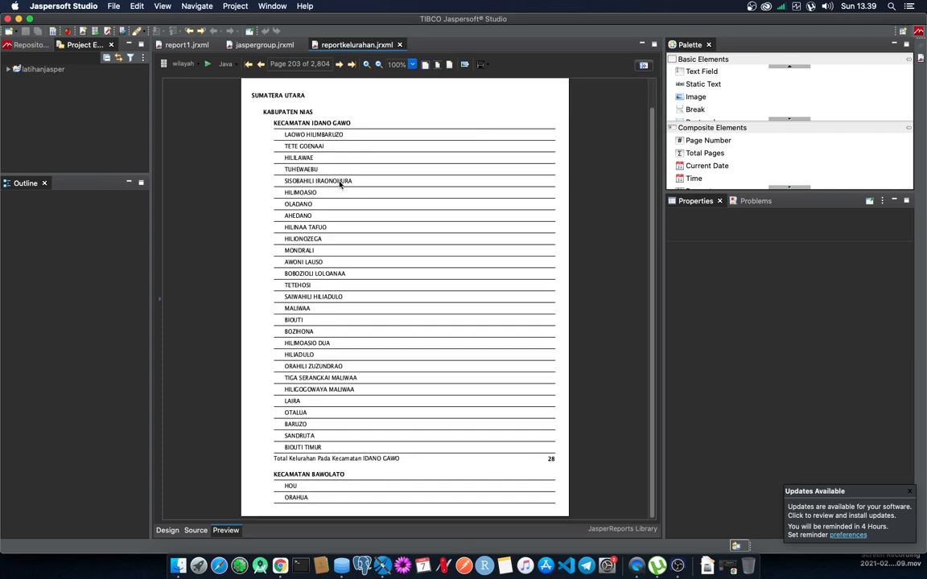